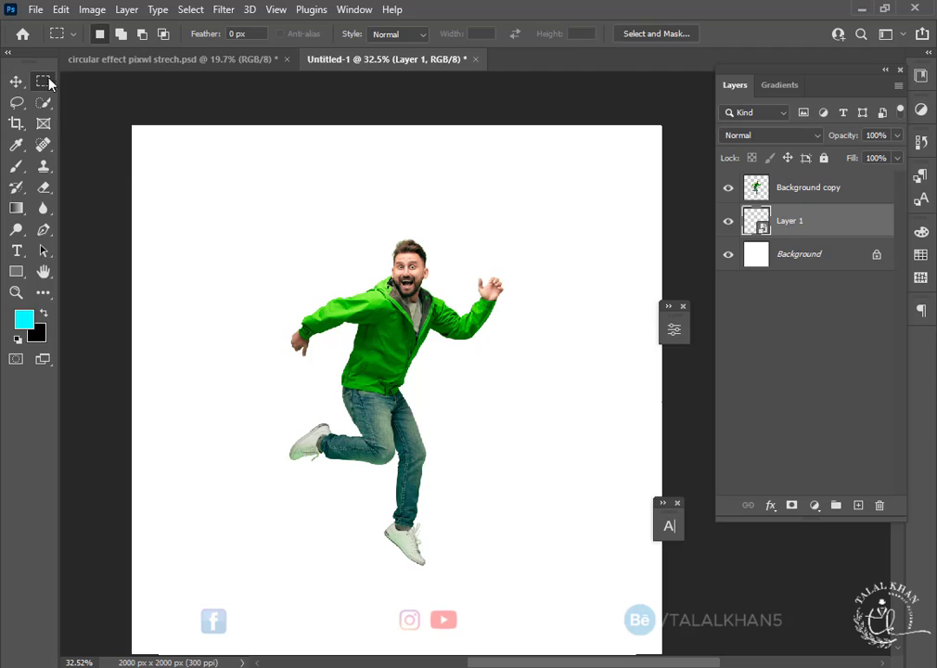
Select a one-pixel vertical column through the man's face and body with the Single Column Marquee tool.
{"action": "right_click", "coordinate": [46, 83]}
{"action": "left_click", "coordinate": [115, 112]}
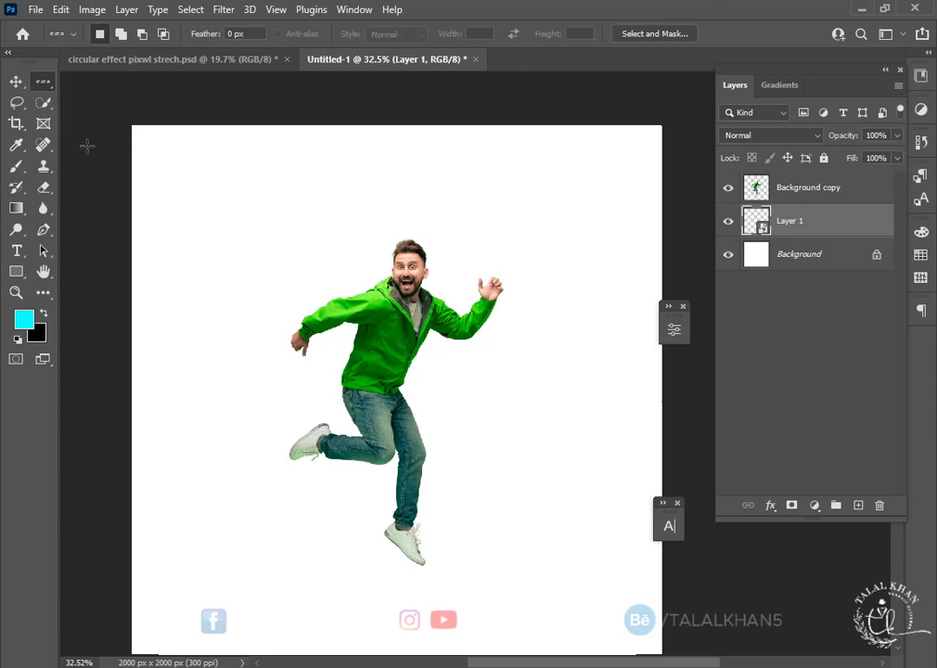
{"action": "right_click", "coordinate": [41, 82]}
{"action": "left_click", "coordinate": [92, 112]}
{"action": "left_click_drag", "start_coordinate": [405, 278], "coordinate": [399, 279]}
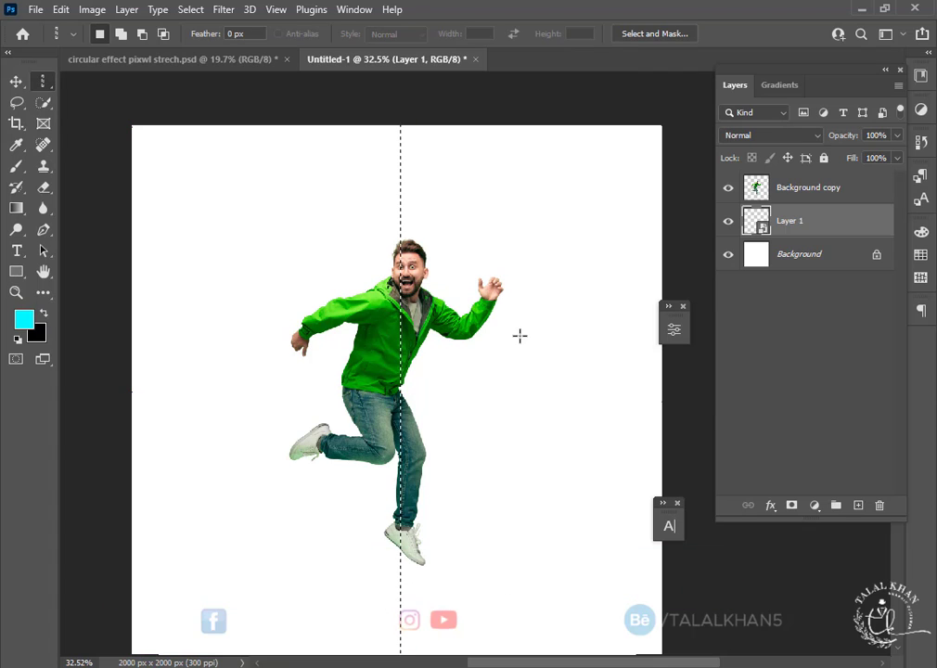
Copy the selected column from the Background copy layer and paste it inside the Layer 1 smart object.
{"action": "left_click", "coordinate": [824, 195]}
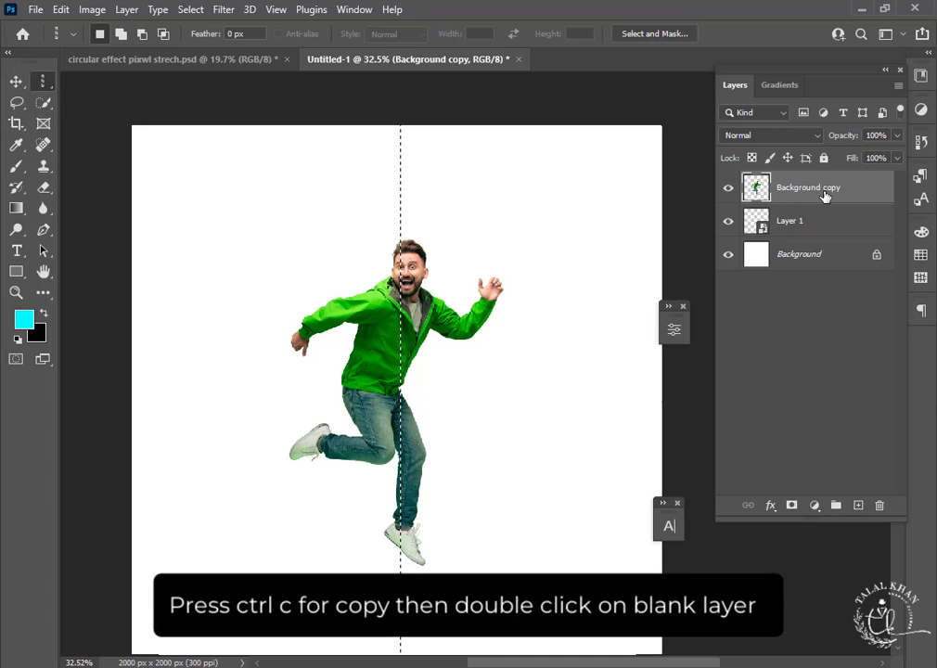
{"action": "double_click", "coordinate": [762, 226]}
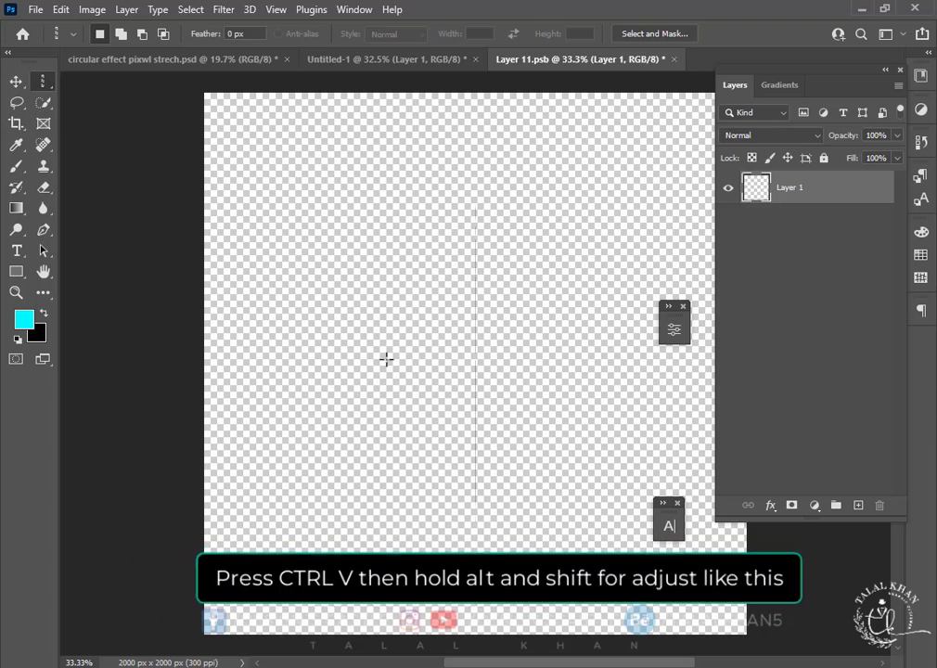
{"action": "scroll", "coordinate": [432, 368], "scroll_direction": "down", "scroll_amount": 2}
{"action": "scroll", "coordinate": [432, 368], "scroll_direction": "down", "scroll_amount": 1}
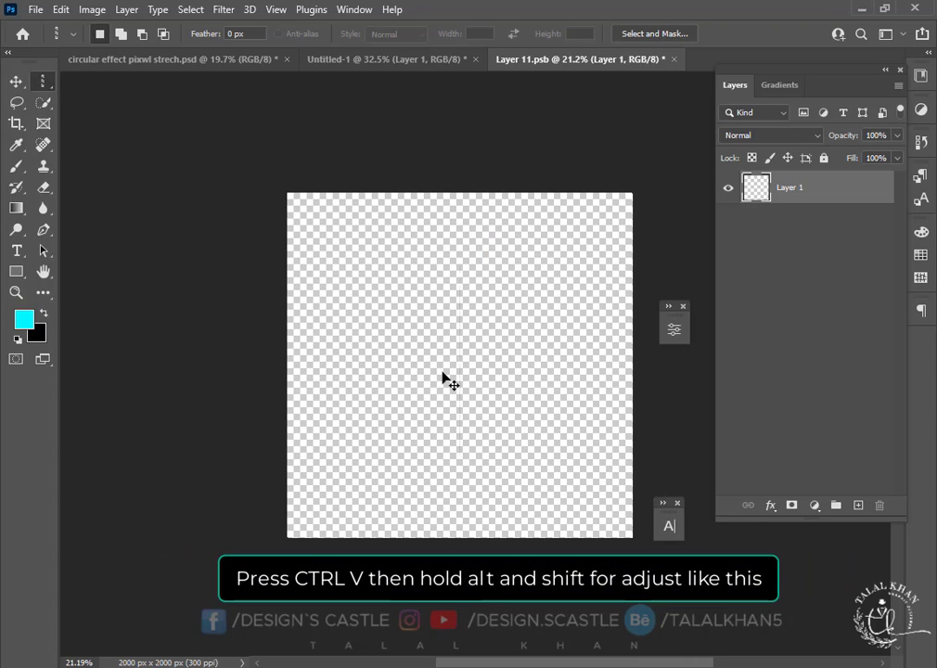
Stretch the pasted column symmetrically past both sides of the canvas with Free Transform to form full-width colour stripes.
{"action": "key", "text": "ctrl+t"}
{"action": "scroll", "coordinate": [468, 379], "scroll_direction": "up", "scroll_amount": 2}
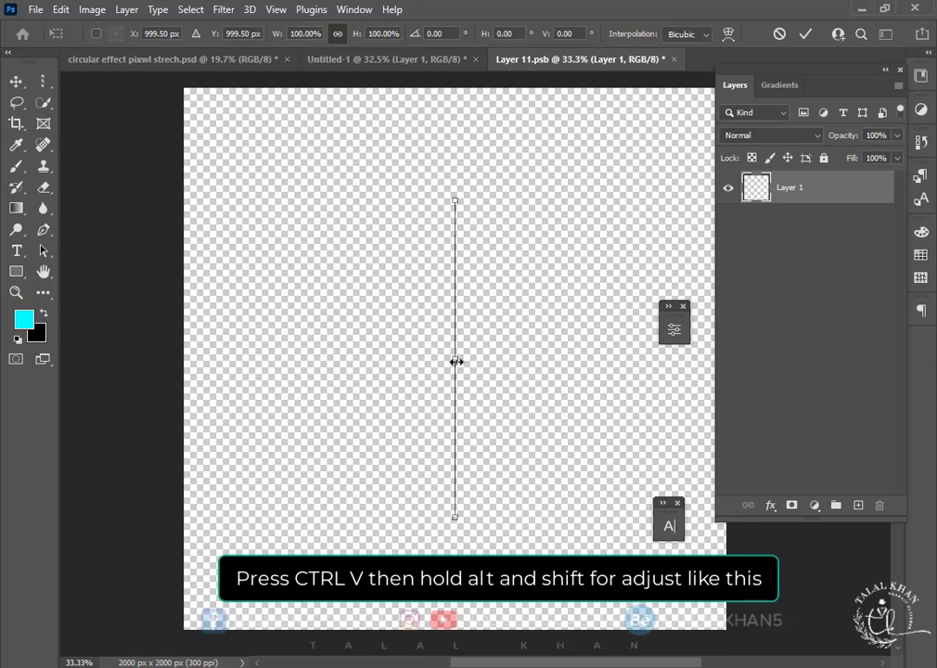
{"action": "left_click_drag", "start_coordinate": [456, 361], "coordinate": [781, 371]}
{"action": "key", "text": "Return"}
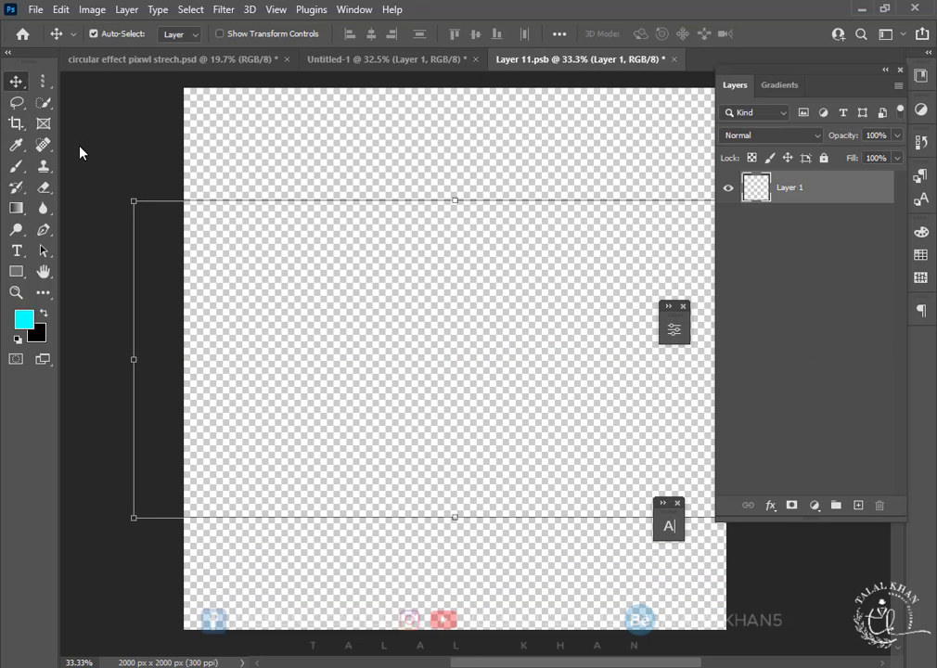
Copy a small rectangular piece of the teal stripes just below the transparent gap onto a new layer.
{"action": "scroll", "coordinate": [385, 307], "scroll_direction": "down", "scroll_amount": 2}
{"action": "scroll", "coordinate": [405, 368], "scroll_direction": "up", "scroll_amount": 2}
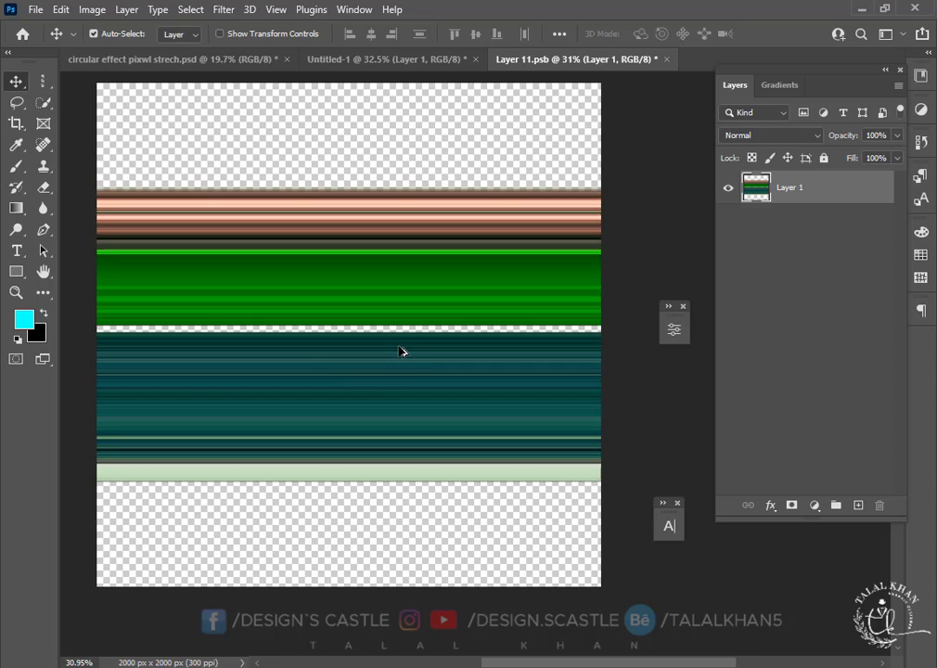
{"action": "scroll", "coordinate": [304, 356], "scroll_direction": "up", "scroll_amount": 2}
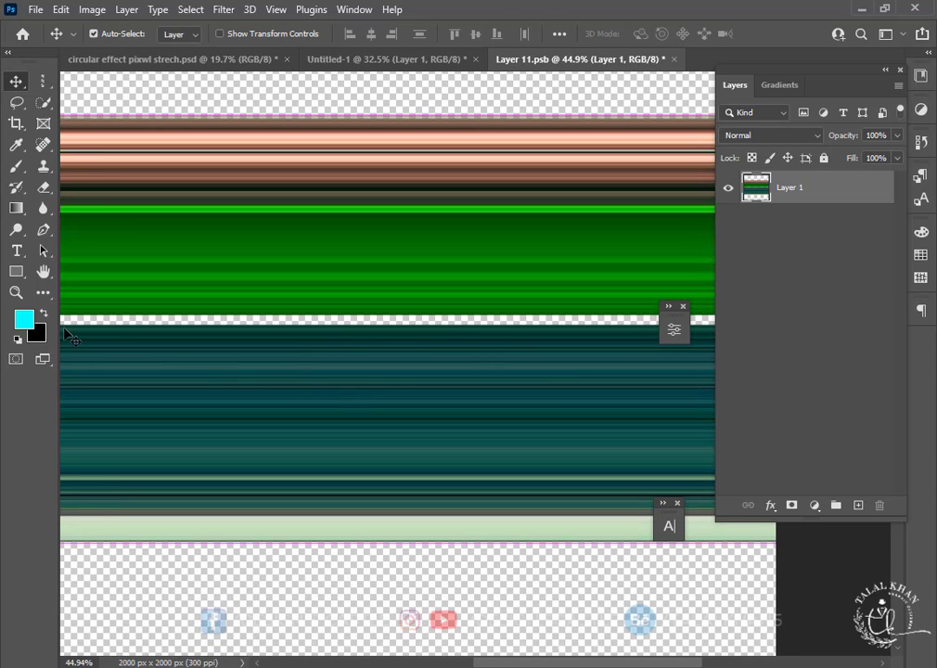
{"action": "scroll", "coordinate": [397, 380], "scroll_direction": "down", "scroll_amount": 1}
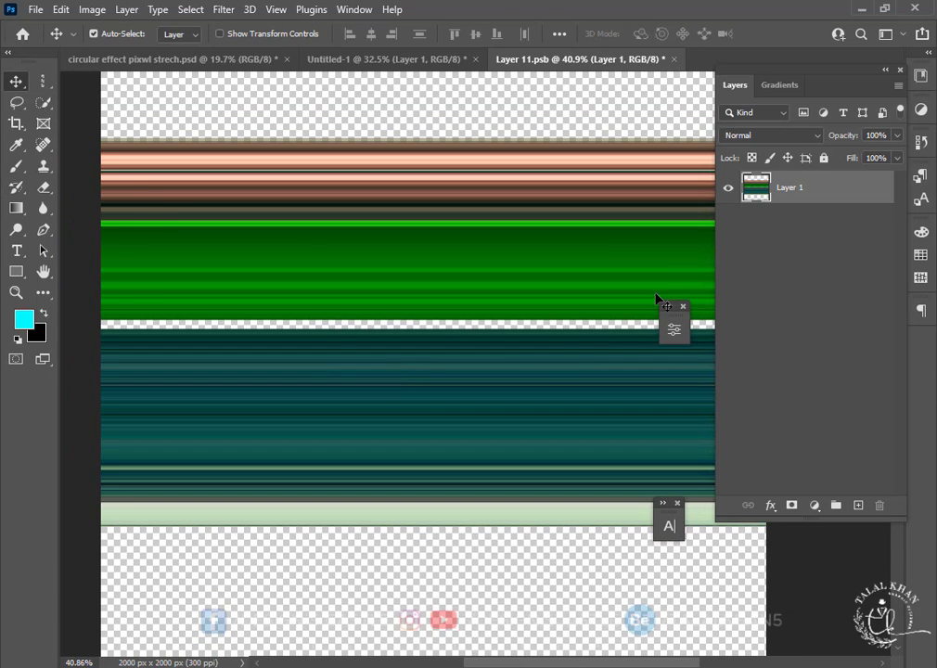
{"action": "right_click", "coordinate": [43, 81]}
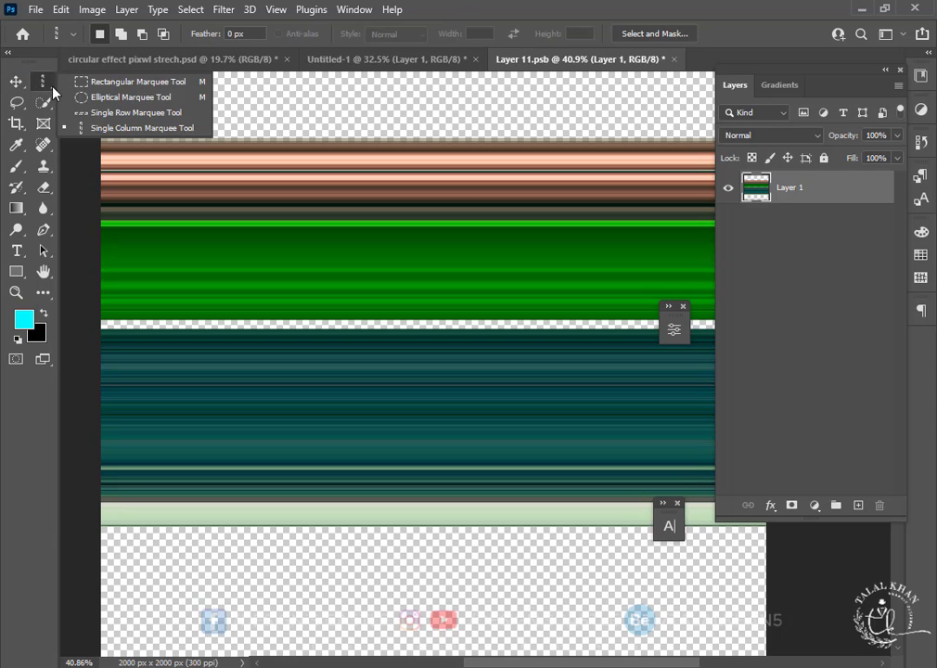
{"action": "left_click", "coordinate": [80, 65]}
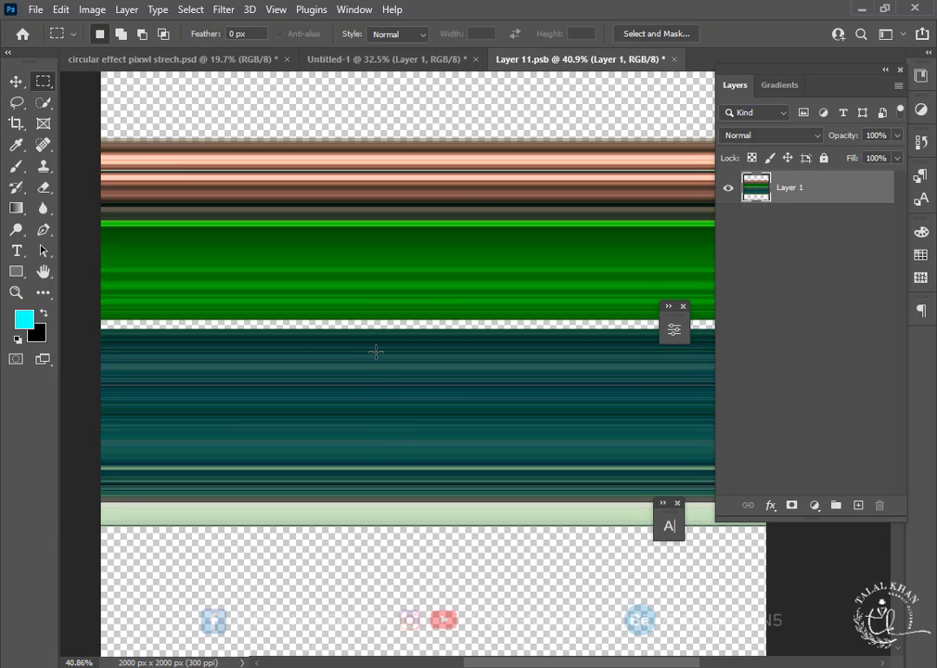
{"action": "left_click_drag", "start_coordinate": [376, 350], "coordinate": [382, 330]}
{"action": "key", "text": "ctrl+j"}
{"action": "key", "text": "ctrl+t"}
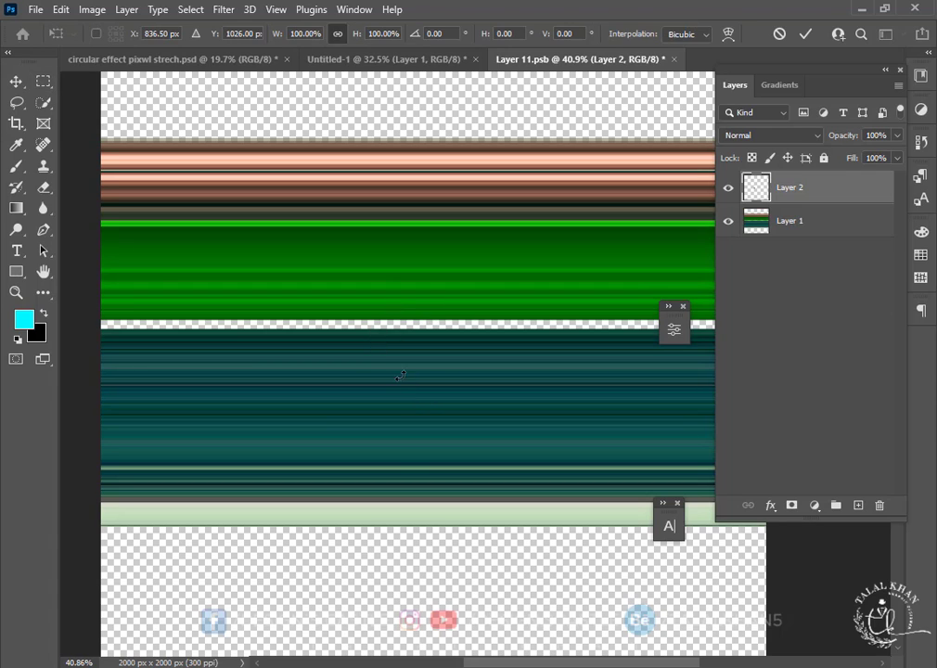
Move the copied teal piece up over the transparent gap and stretch it horizontally across the whole canvas.
{"action": "scroll", "coordinate": [388, 360], "scroll_direction": "down", "scroll_amount": 2}
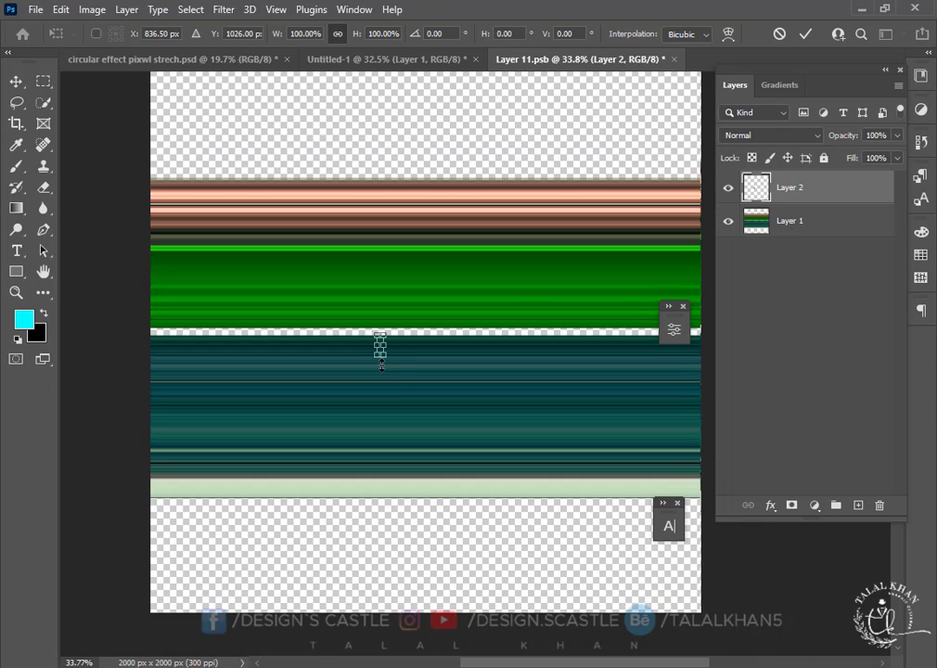
{"action": "scroll", "coordinate": [381, 365], "scroll_direction": "up", "scroll_amount": 4}
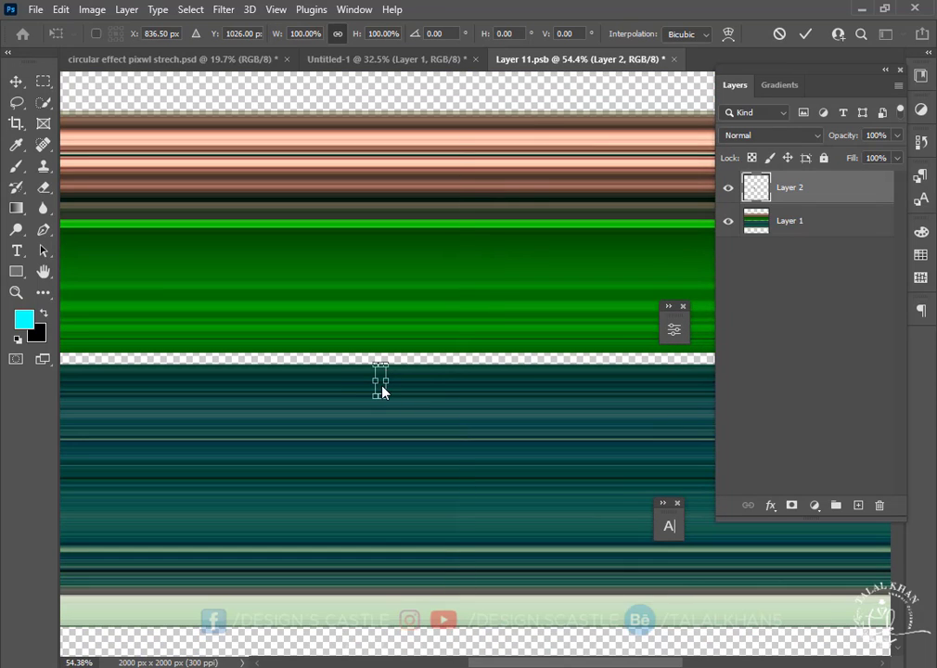
{"action": "left_click_drag", "start_coordinate": [383, 392], "coordinate": [600, 368]}
{"action": "scroll", "coordinate": [362, 363], "scroll_direction": "down", "scroll_amount": 3}
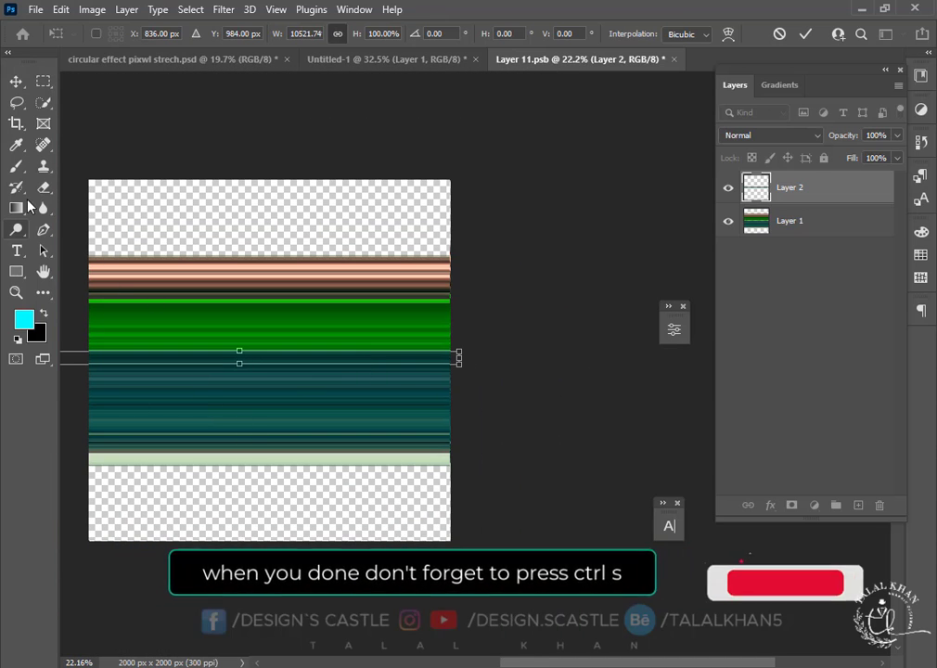
{"action": "left_click", "coordinate": [13, 82]}
{"action": "scroll", "coordinate": [265, 299], "scroll_direction": "down", "scroll_amount": 2}
{"action": "scroll", "coordinate": [361, 448], "scroll_direction": "left", "scroll_amount": 1}
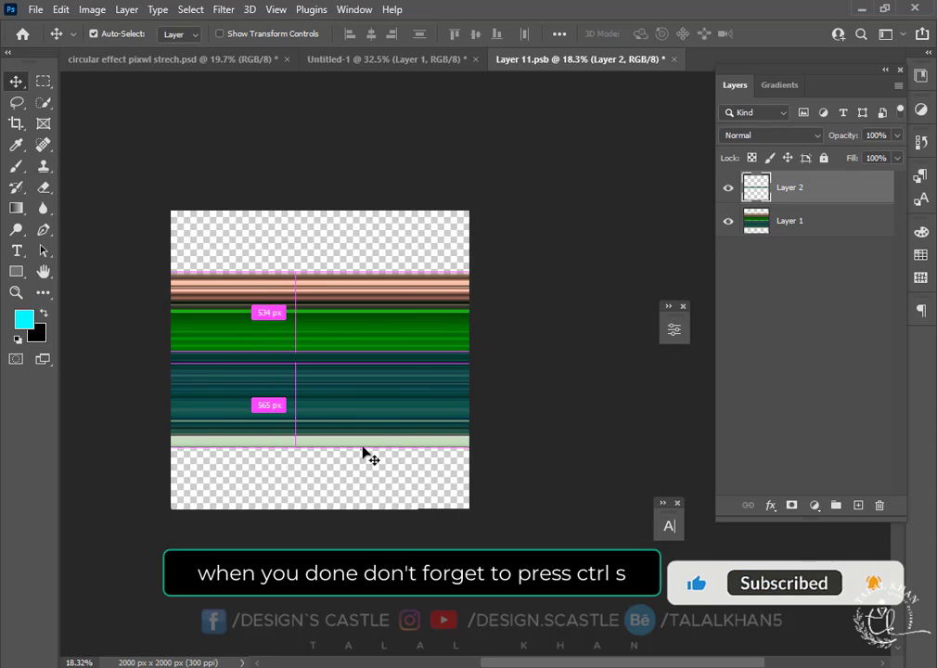
{"action": "scroll", "coordinate": [261, 365], "scroll_direction": "up", "scroll_amount": 3}
{"action": "scroll", "coordinate": [262, 366], "scroll_direction": "down", "scroll_amount": 1}
{"action": "scroll", "coordinate": [305, 387], "scroll_direction": "left", "scroll_amount": 1}
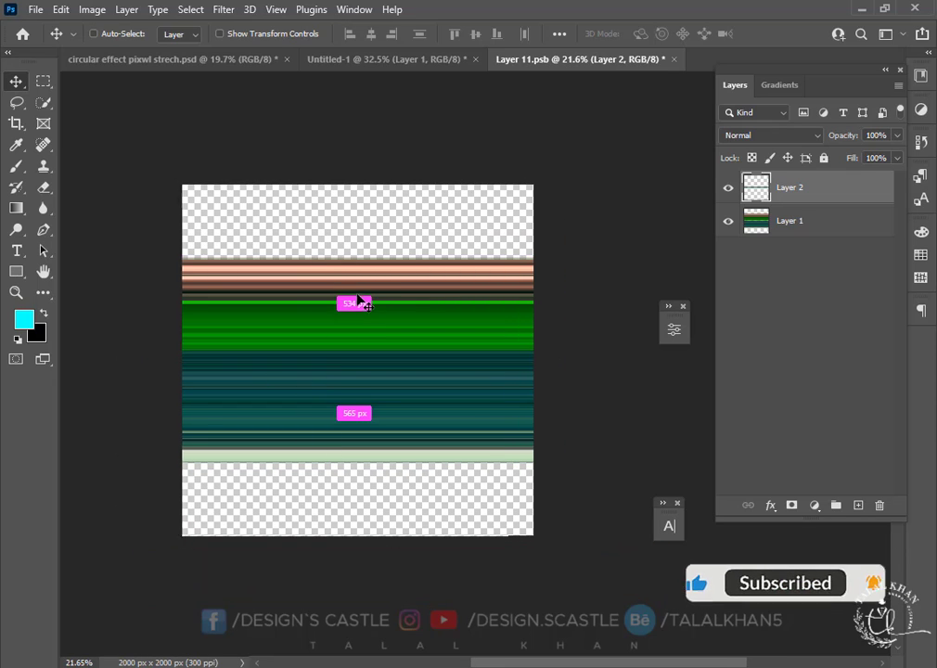
Save the smart object's contents and return to the Untitled-1 document.
{"action": "key", "text": "ctrl+s"}
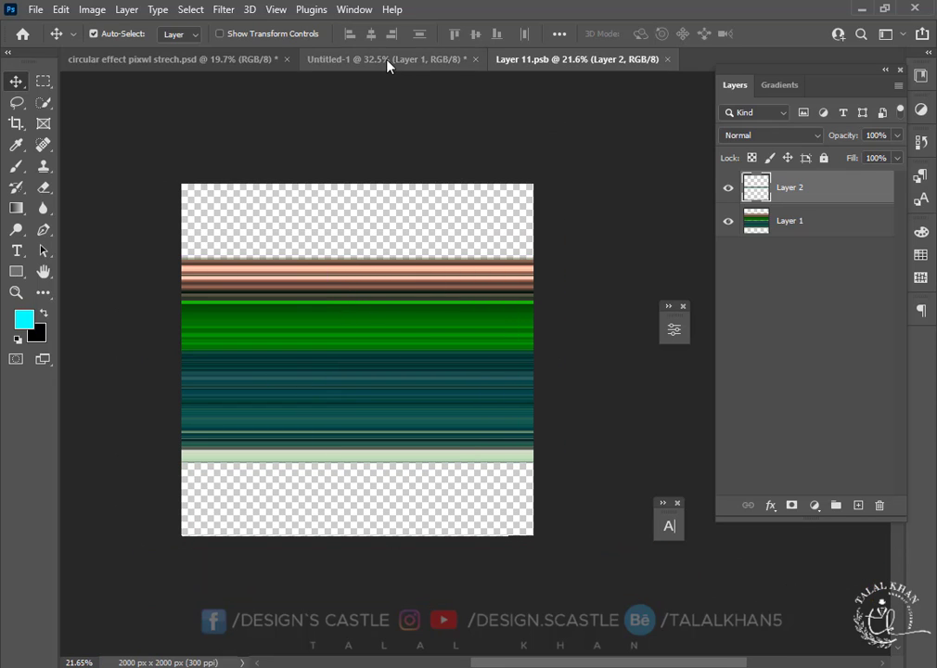
{"action": "left_click", "coordinate": [362, 59]}
{"action": "scroll", "coordinate": [428, 394], "scroll_direction": "down", "scroll_amount": 1}
{"action": "scroll", "coordinate": [434, 377], "scroll_direction": "up", "scroll_amount": 1}
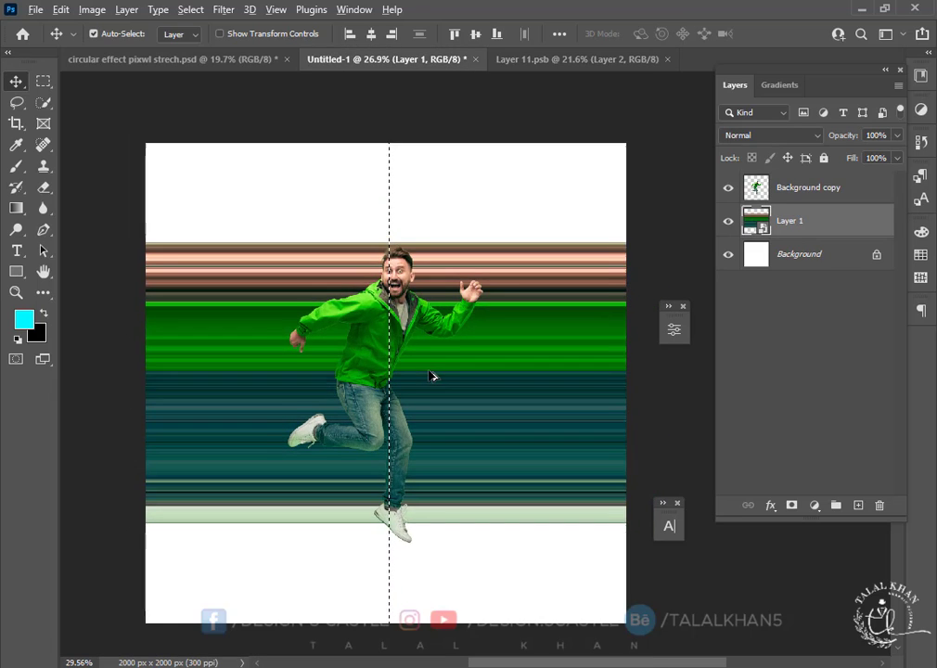
{"action": "scroll", "coordinate": [419, 419], "scroll_direction": "down", "scroll_amount": 1}
{"action": "scroll", "coordinate": [325, 343], "scroll_direction": "up", "scroll_amount": 1}
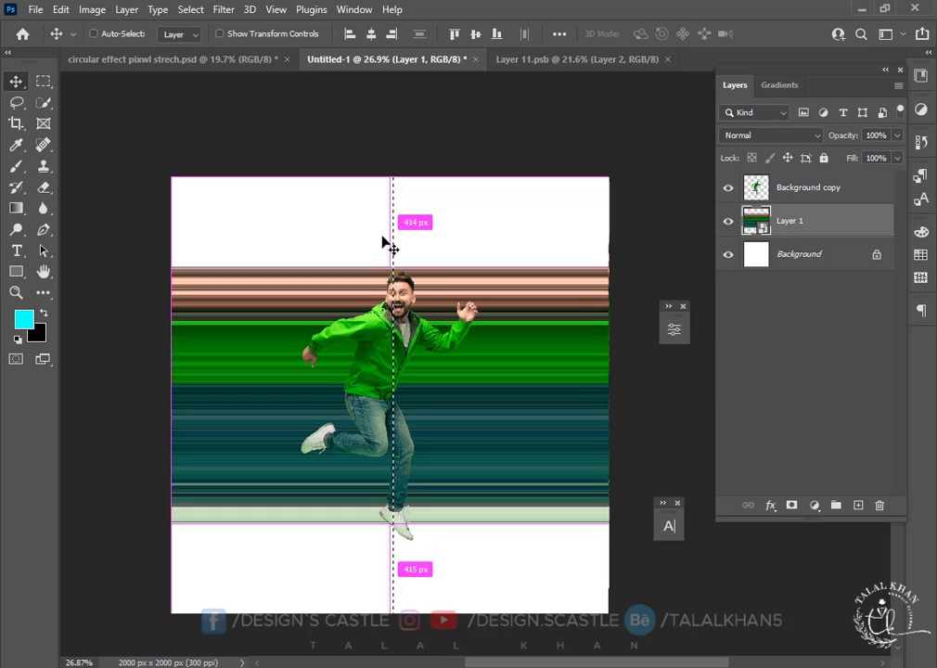
Clear the column selection and move the Layer 1 stripes slightly down, to about Y 1012 px.
{"action": "key", "text": "ctrl+d"}
{"action": "scroll", "coordinate": [390, 352], "scroll_direction": "right", "scroll_amount": 1}
{"action": "scroll", "coordinate": [408, 380], "scroll_direction": "up", "scroll_amount": 2}
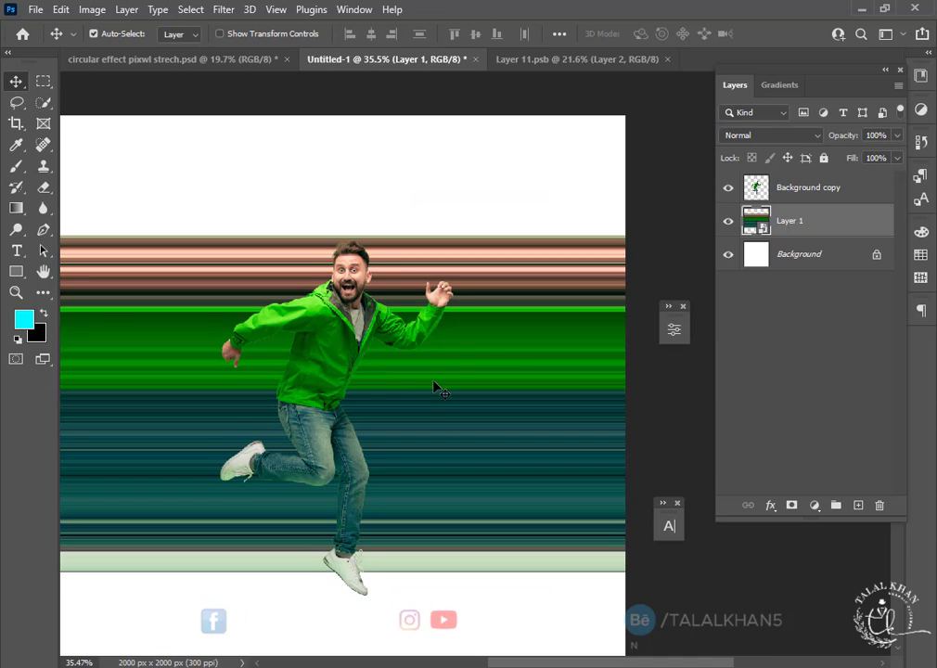
{"action": "mouse_move", "coordinate": [435, 385]}
{"action": "left_mouse_down"}
{"action": "mouse_move", "coordinate": [433, 401]}
{"action": "mouse_move", "coordinate": [433, 390]}
{"action": "left_mouse_up"}
Scale Layer 1 vertically to 102.40% height so the stripes span from the man's head to his lower shoe.
{"action": "key", "text": "ctrl+t"}
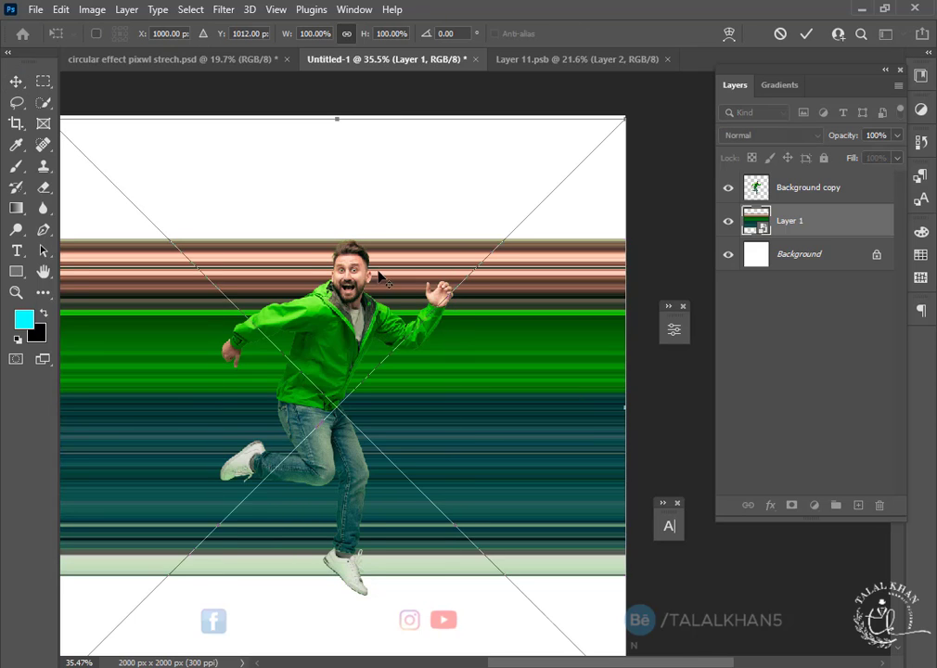
{"action": "scroll", "coordinate": [338, 288], "scroll_direction": "down", "scroll_amount": 1}
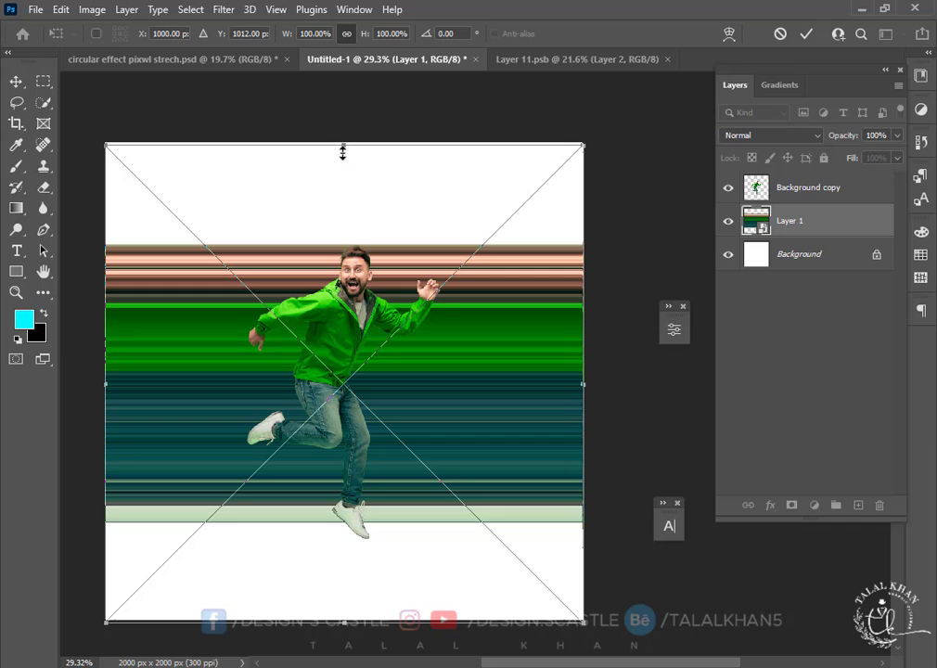
{"action": "left_click_drag", "start_coordinate": [344, 146], "coordinate": [345, 152]}
{"action": "scroll", "coordinate": [333, 535], "scroll_direction": "down", "scroll_amount": 2}
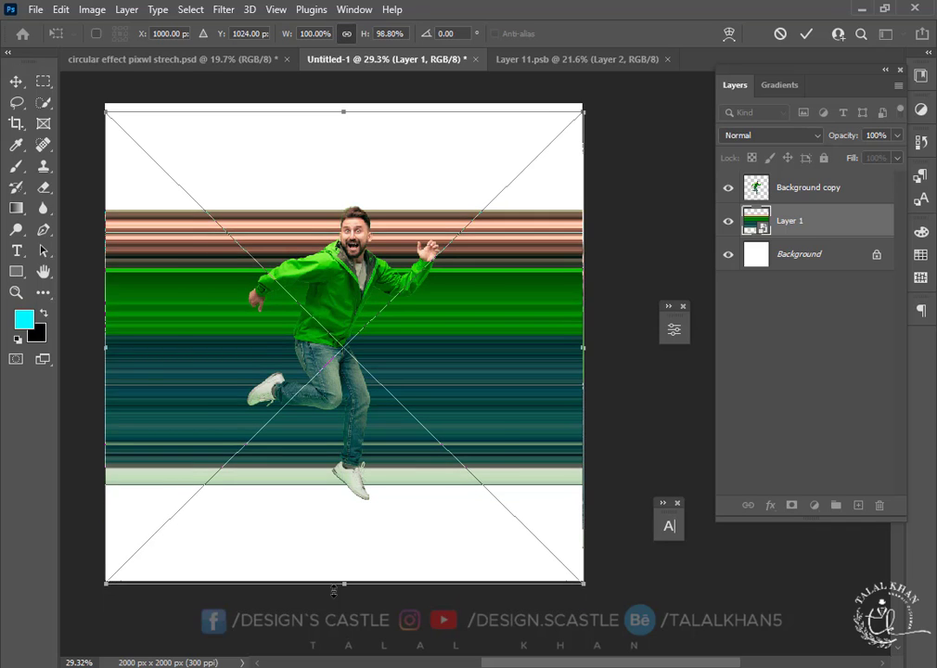
{"action": "left_click_drag", "start_coordinate": [344, 582], "coordinate": [343, 600]}
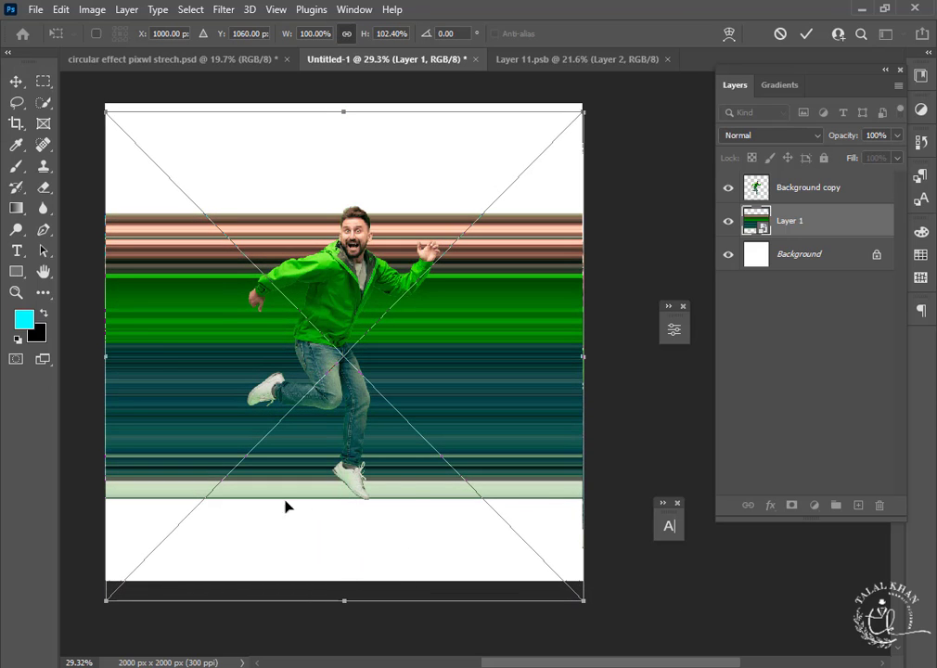
{"action": "scroll", "coordinate": [398, 386], "scroll_direction": "down", "scroll_amount": 2}
{"action": "scroll", "coordinate": [424, 390], "scroll_direction": "left", "scroll_amount": 2}
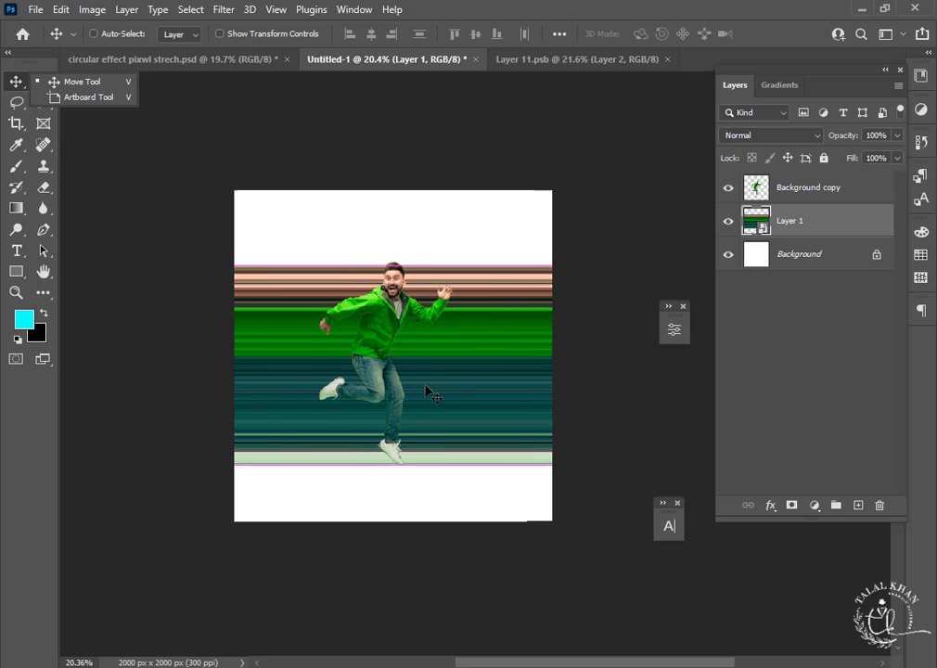
{"action": "scroll", "coordinate": [436, 386], "scroll_direction": "right", "scroll_amount": 2}
{"action": "scroll", "coordinate": [459, 358], "scroll_direction": "up", "scroll_amount": 2}
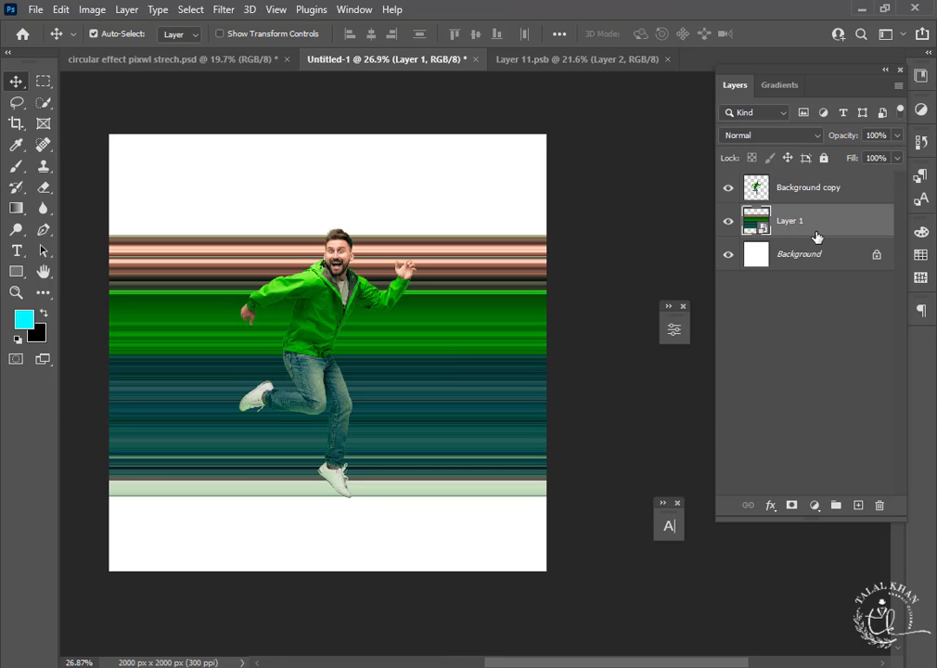
Apply the Polar Coordinates distort filter to Layer 1 using Rectangular to Polar.
{"action": "left_click", "coordinate": [205, 11]}
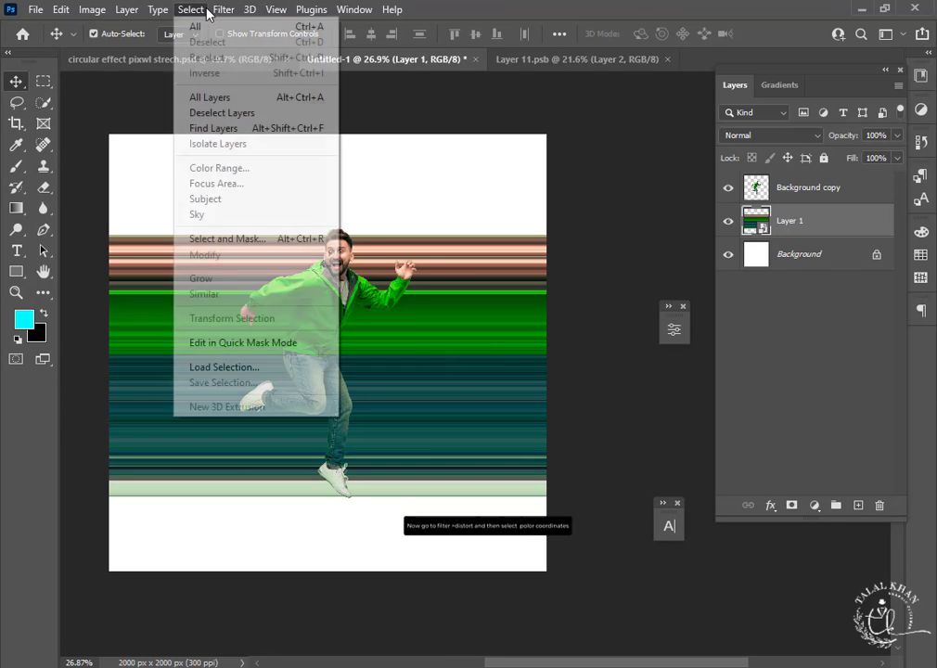
{"action": "left_click", "coordinate": [207, 10]}
{"action": "left_click", "coordinate": [219, 10]}
{"action": "mouse_move", "coordinate": [292, 257]}
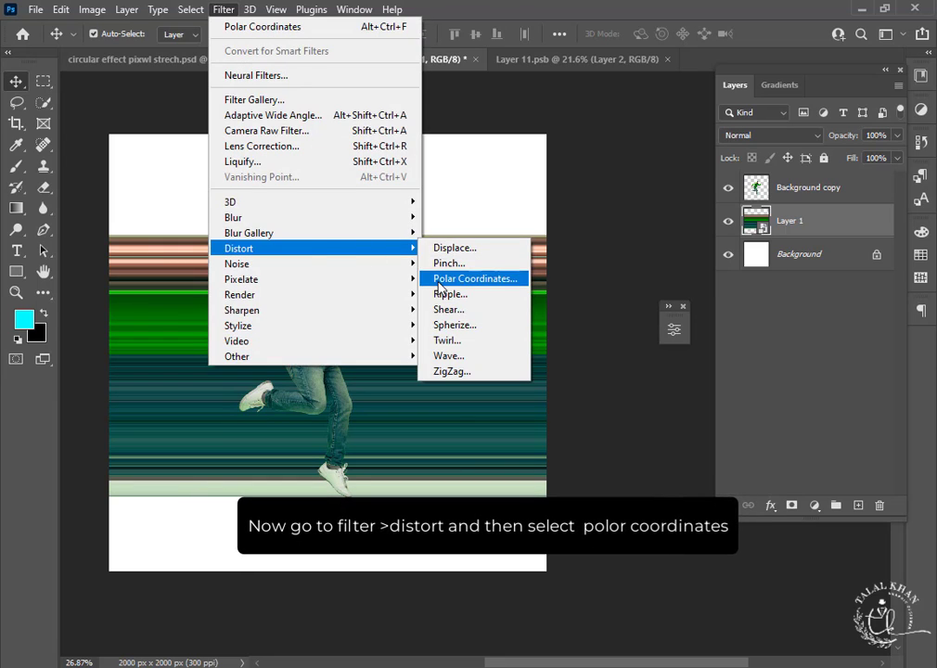
{"action": "left_click", "coordinate": [439, 278]}
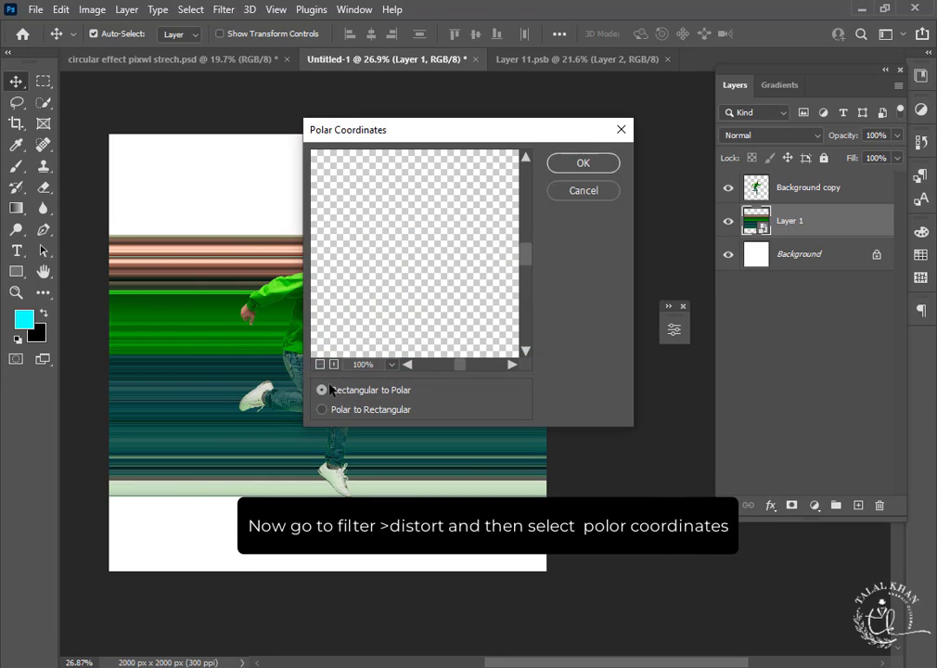
{"action": "left_click", "coordinate": [320, 364]}
{"action": "left_click", "coordinate": [320, 365]}
{"action": "left_click", "coordinate": [320, 364]}
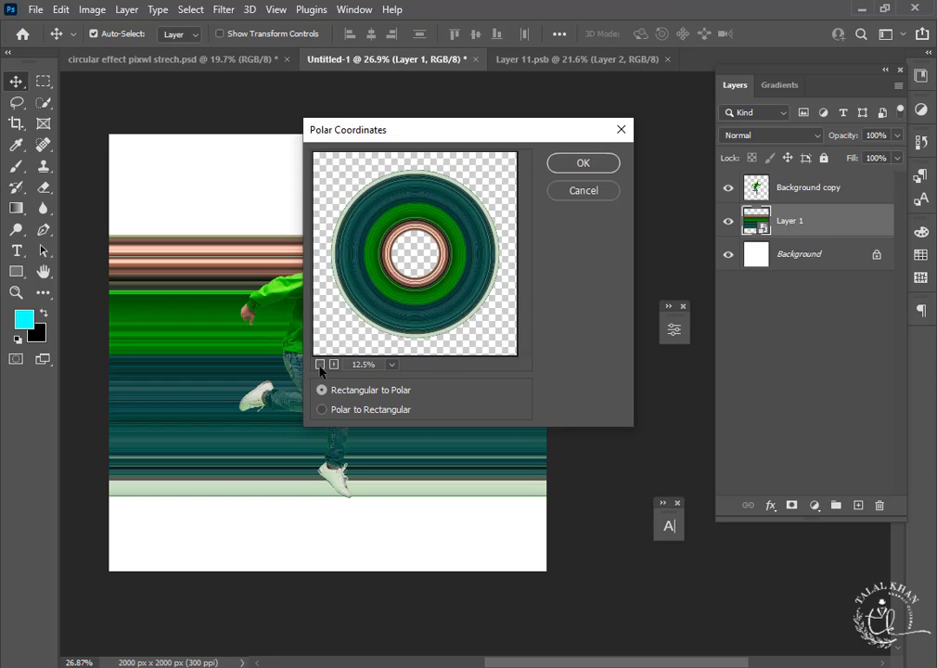
{"action": "left_click", "coordinate": [320, 365]}
{"action": "left_click", "coordinate": [583, 162]}
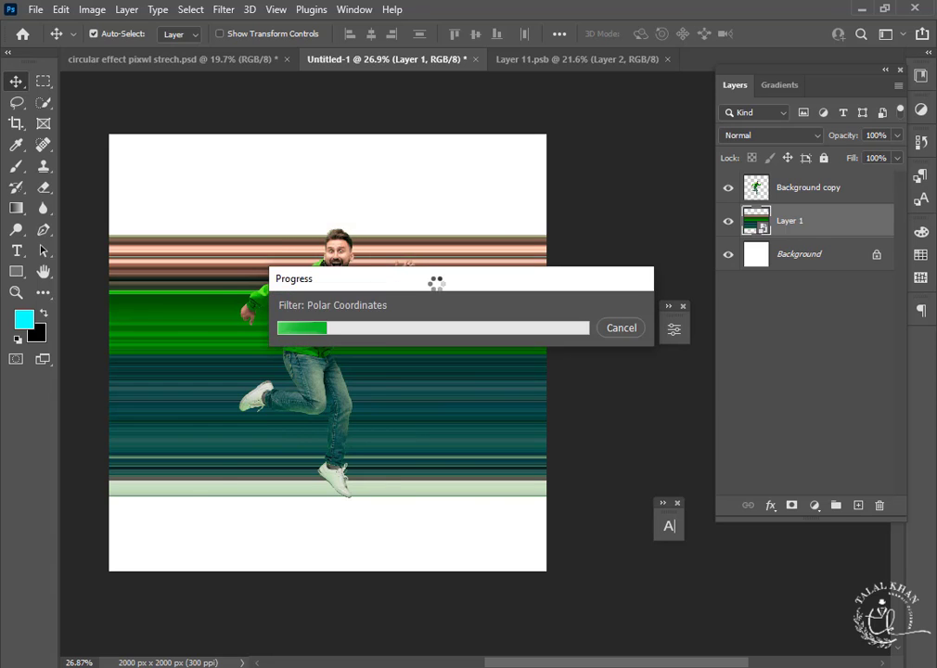
{"action": "scroll", "coordinate": [351, 378], "scroll_direction": "down", "scroll_amount": 1}
{"action": "scroll", "coordinate": [353, 379], "scroll_direction": "up", "scroll_amount": 2}
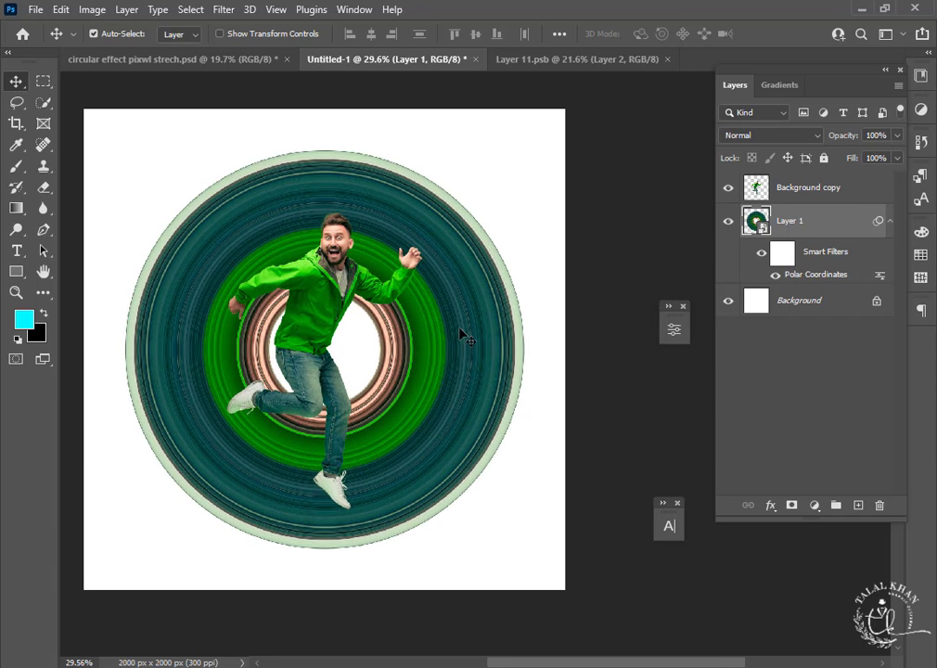
{"action": "scroll", "coordinate": [464, 329], "scroll_direction": "down", "scroll_amount": 3}
{"action": "scroll", "coordinate": [350, 323], "scroll_direction": "up", "scroll_amount": 3}
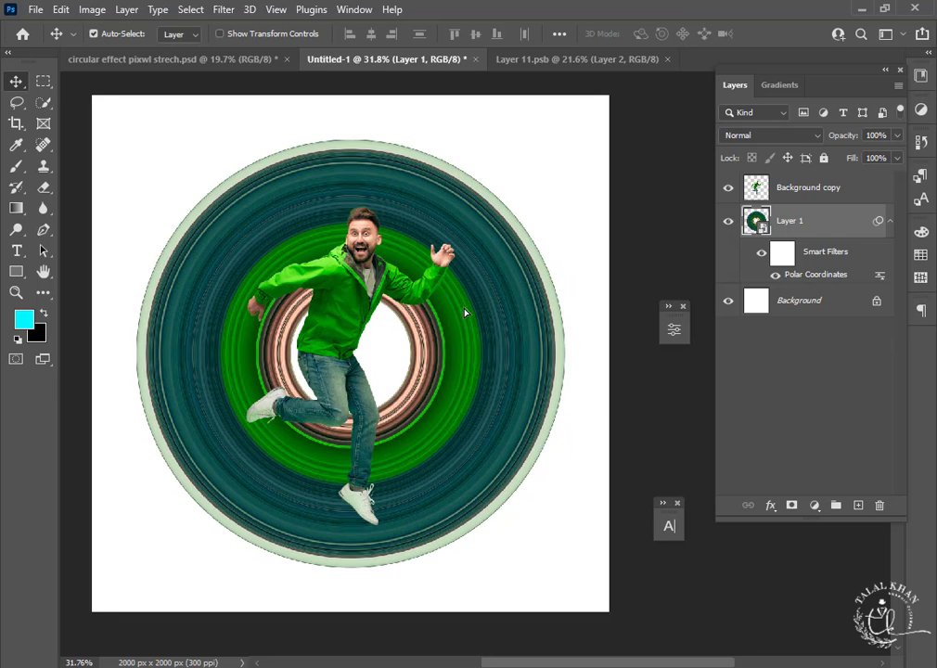
Move the Layer 1 circle slightly down and convert the filtered layer to a smart object.
{"action": "left_click_drag", "start_coordinate": [464, 313], "coordinate": [462, 319]}
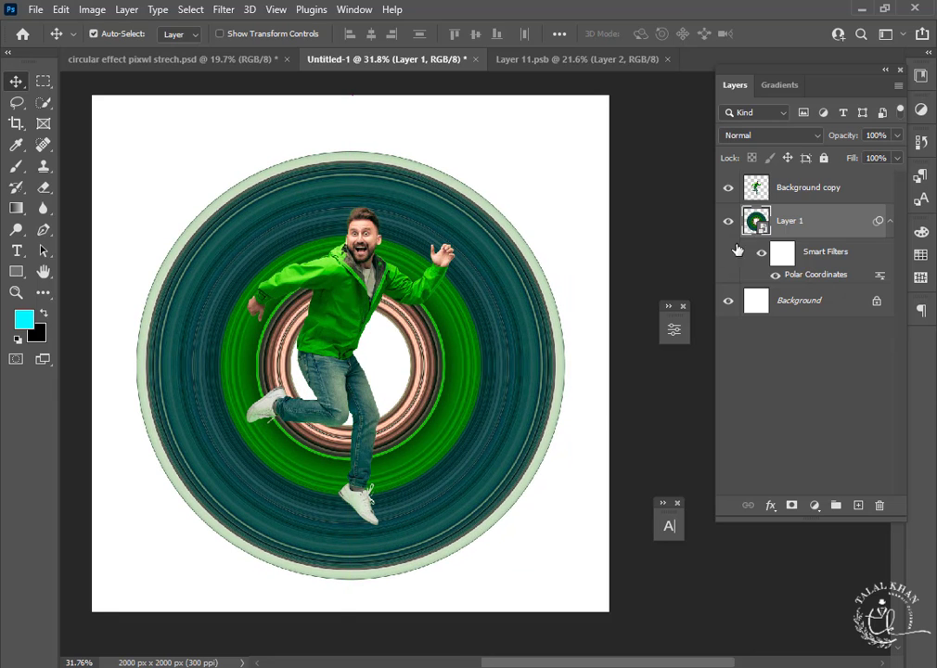
{"action": "right_click", "coordinate": [793, 217]}
{"action": "right_click", "coordinate": [827, 217]}
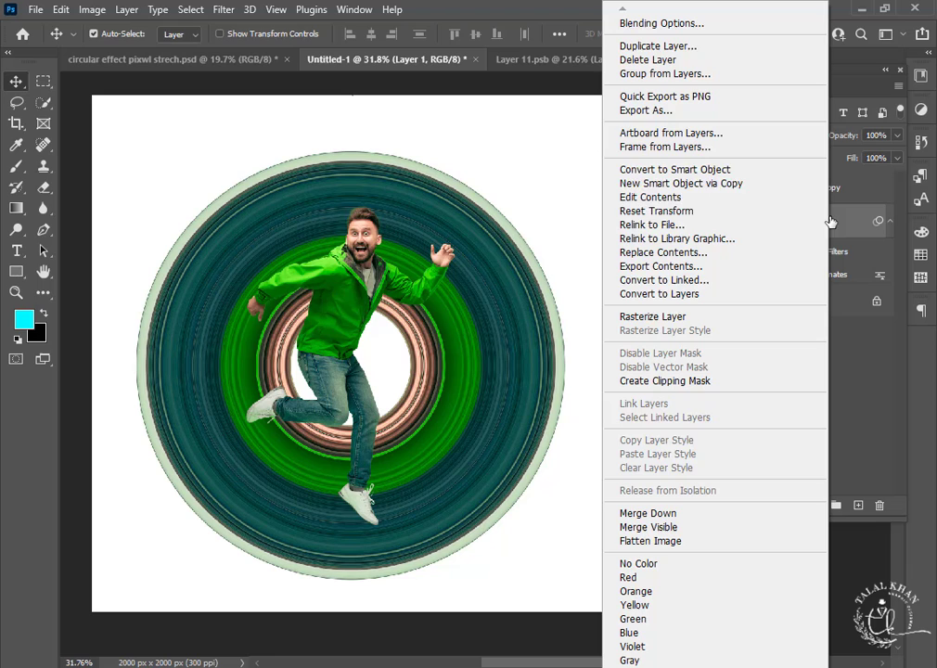
{"action": "left_click", "coordinate": [674, 170]}
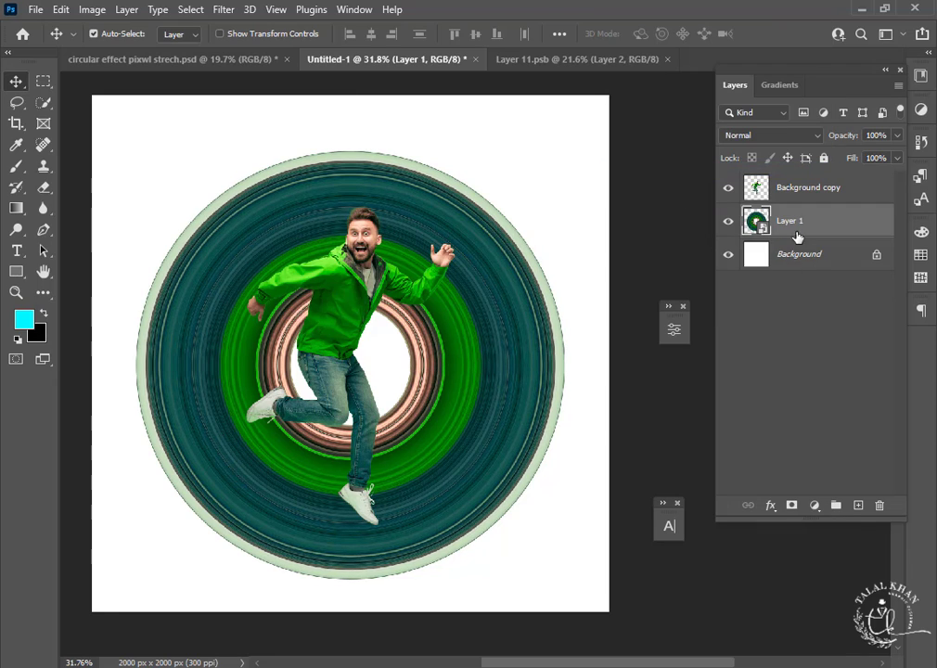
Scale the Layer 1 circle proportionally to 73.52% so it roughly matches the man's height.
{"action": "key", "text": "ctrl+t"}
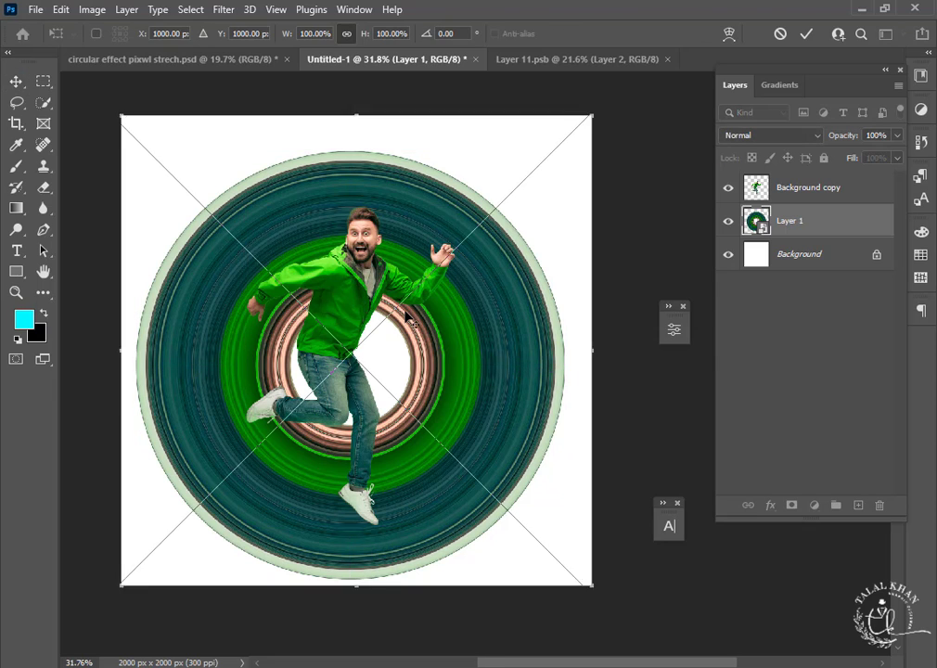
{"action": "scroll", "coordinate": [393, 308], "scroll_direction": "down", "scroll_amount": 2}
{"action": "left_click_drag", "start_coordinate": [569, 138], "coordinate": [522, 182]}
{"action": "mouse_move", "coordinate": [429, 318]}
{"action": "left_mouse_down"}
{"action": "mouse_move", "coordinate": [420, 317]}
{"action": "mouse_move", "coordinate": [430, 314]}
{"action": "left_mouse_up"}
{"action": "left_click_drag", "start_coordinate": [522, 183], "coordinate": [515, 190]}
{"action": "left_click_drag", "start_coordinate": [452, 300], "coordinate": [452, 310]}
{"action": "left_click_drag", "start_coordinate": [515, 201], "coordinate": [516, 199]}
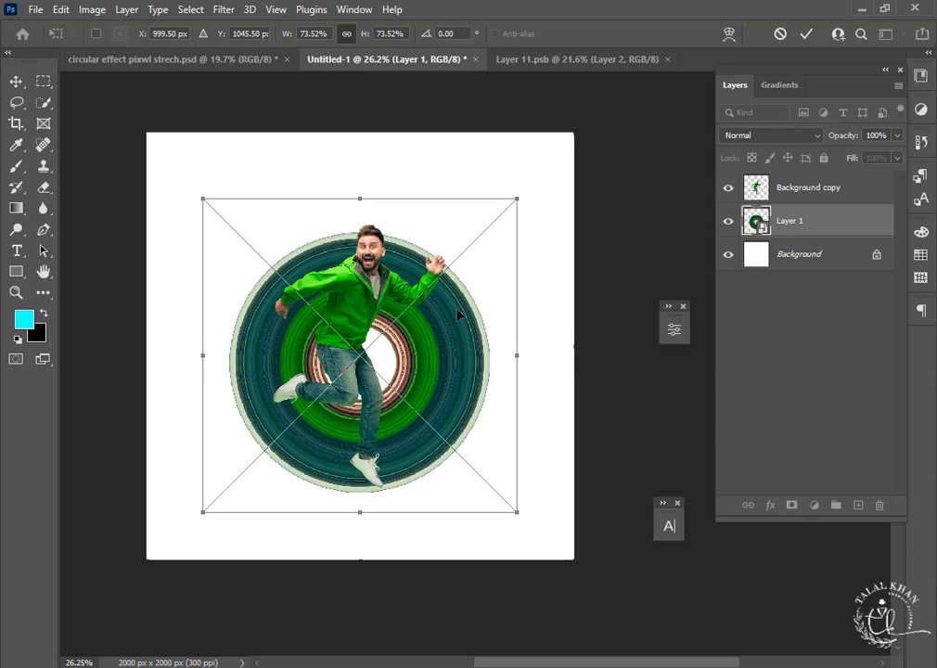
Align the circle with the man's head and lower shoe, stretch it to 73.80% width and 74.95% height, and apply the transform.
{"action": "left_click_drag", "start_coordinate": [458, 313], "coordinate": [453, 306]}
{"action": "scroll", "coordinate": [371, 484], "scroll_direction": "up", "scroll_amount": 2}
{"action": "key", "text": "alt+space"}
{"action": "key", "text": "Escape"}
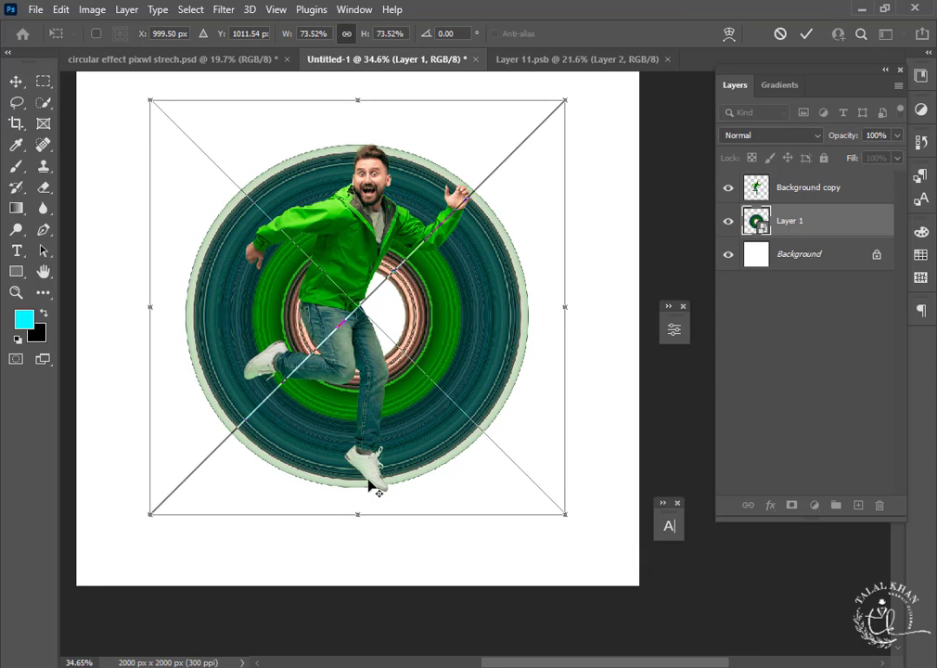
{"action": "left_click_drag", "start_coordinate": [371, 484], "coordinate": [370, 491]}
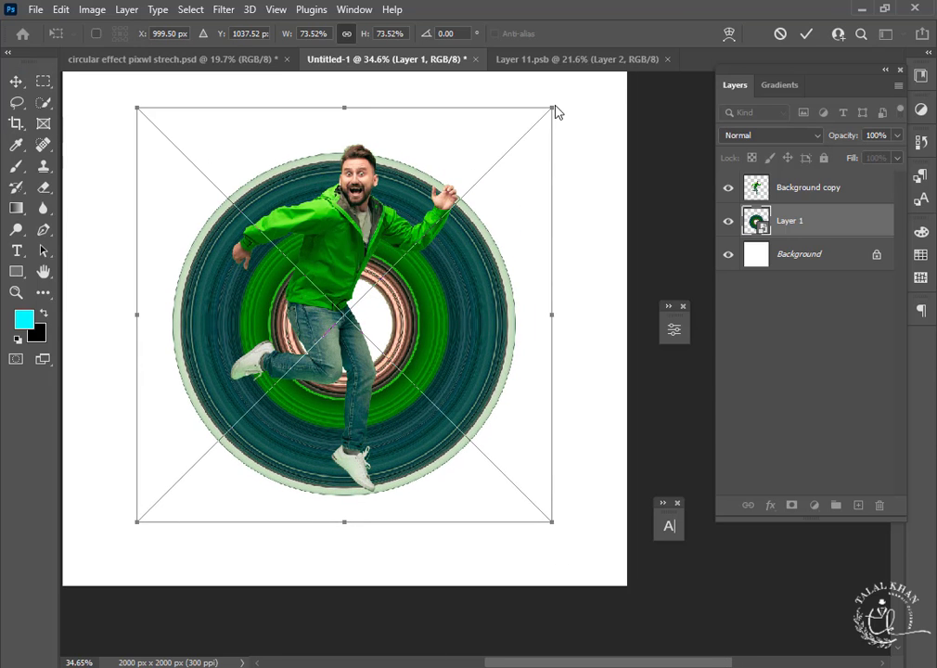
{"action": "left_click_drag", "start_coordinate": [554, 105], "coordinate": [555, 98]}
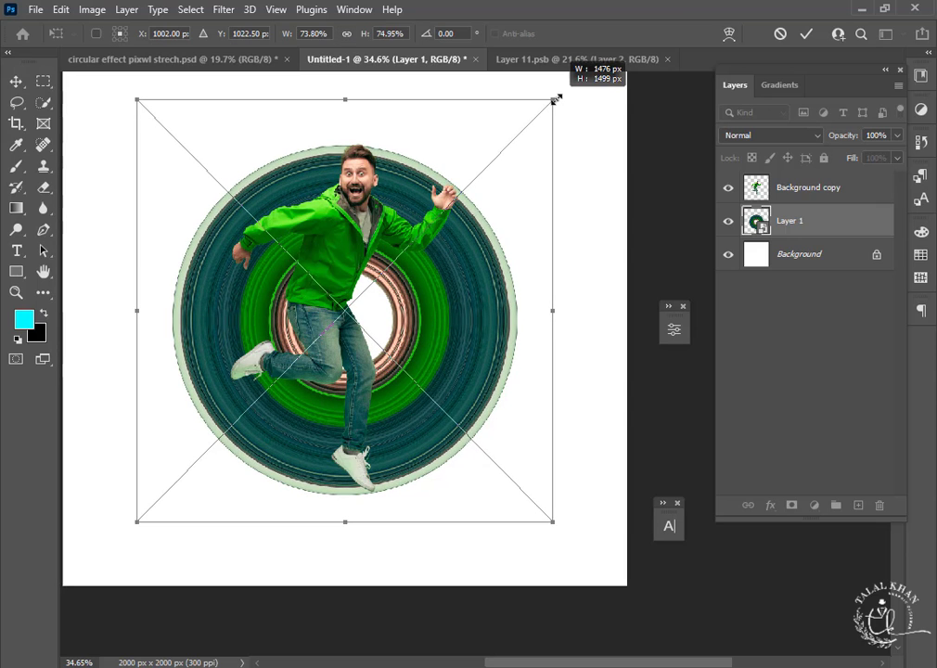
{"action": "scroll", "coordinate": [234, 272], "scroll_direction": "down", "scroll_amount": 2}
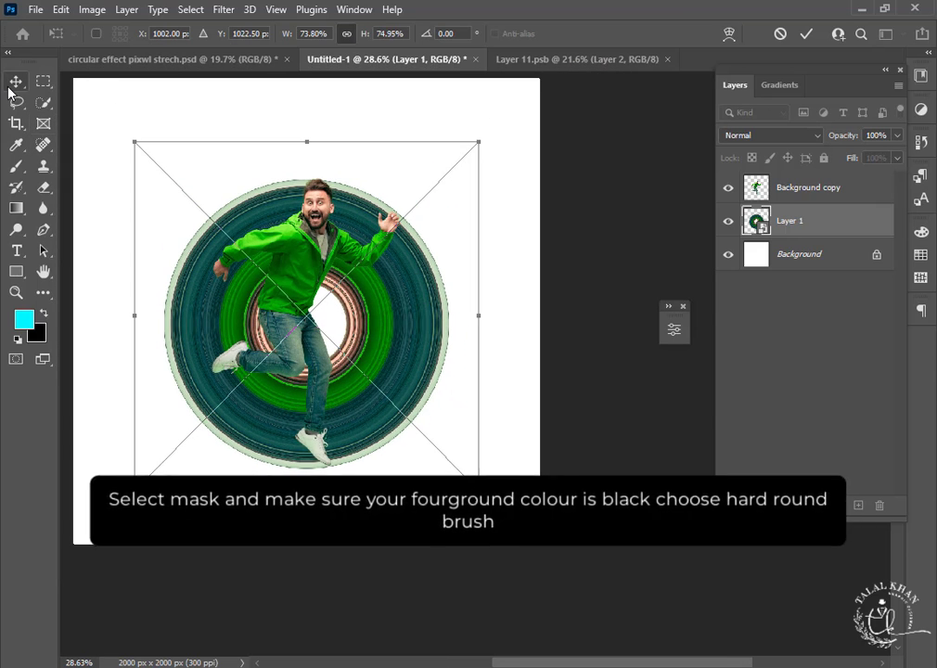
{"action": "key", "text": "Return"}
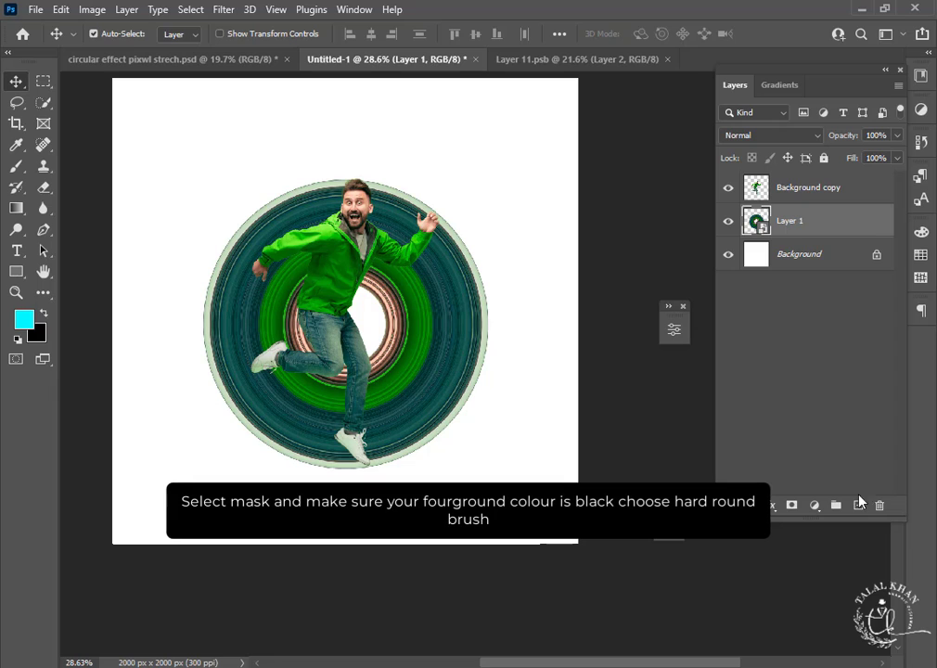
Add a layer mask to Layer 1 and set up a Hard Round brush with black as the foreground colour.
{"action": "left_click", "coordinate": [791, 504]}
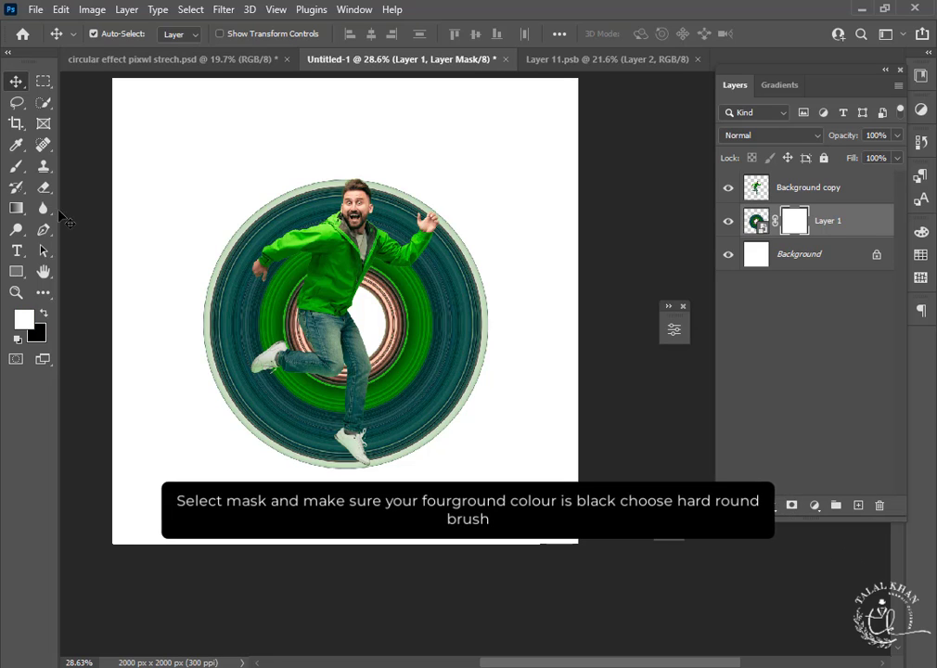
{"action": "left_click", "coordinate": [16, 144]}
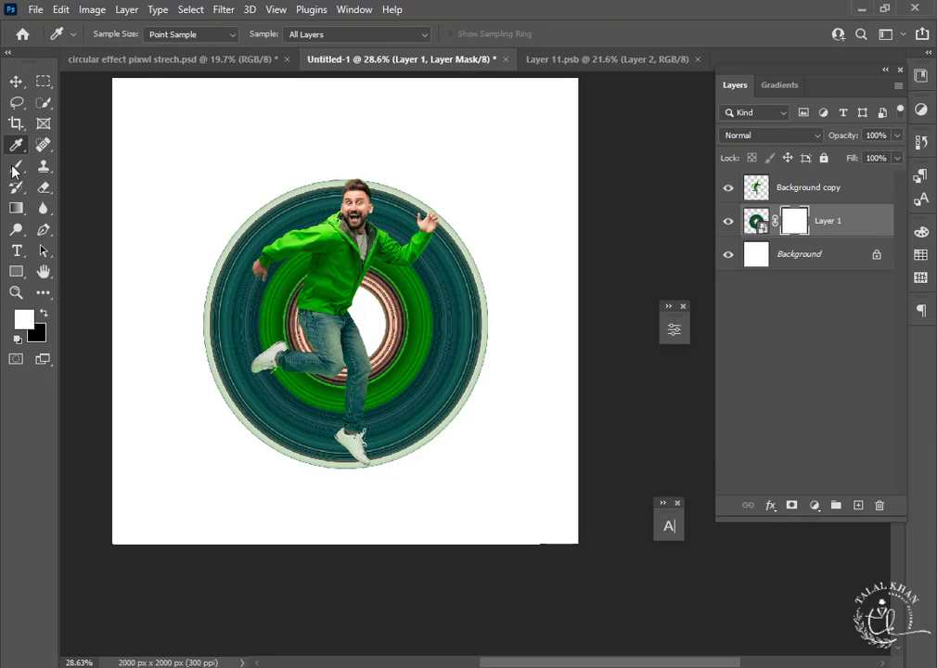
{"action": "key", "text": "b"}
{"action": "left_click", "coordinate": [119, 35]}
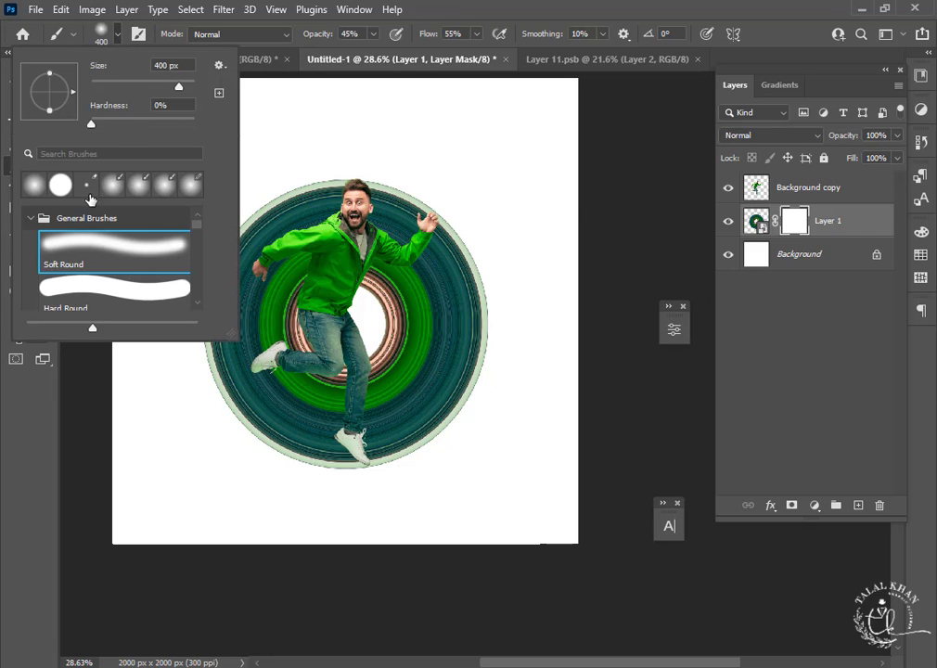
{"action": "left_click", "coordinate": [124, 304]}
{"action": "left_click", "coordinate": [423, 312]}
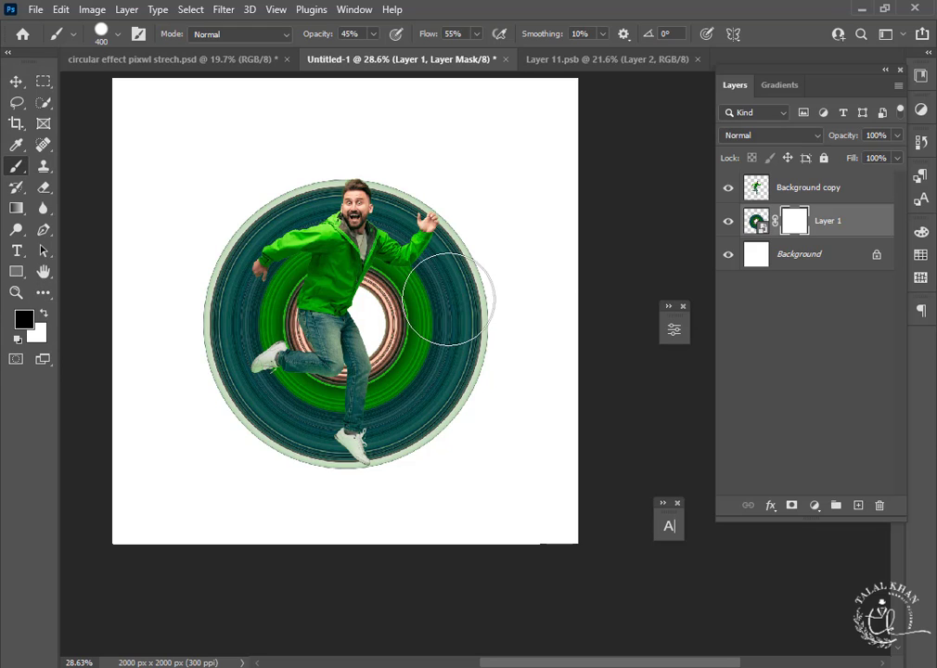
Set the brush opacity and flow to 100% and mask out the circle's area to the right of the man's torso.
{"action": "mouse_move", "coordinate": [450, 293]}
{"action": "left_mouse_down"}
{"action": "mouse_move", "coordinate": [405, 329]}
{"action": "mouse_move", "coordinate": [441, 312]}
{"action": "left_mouse_up"}
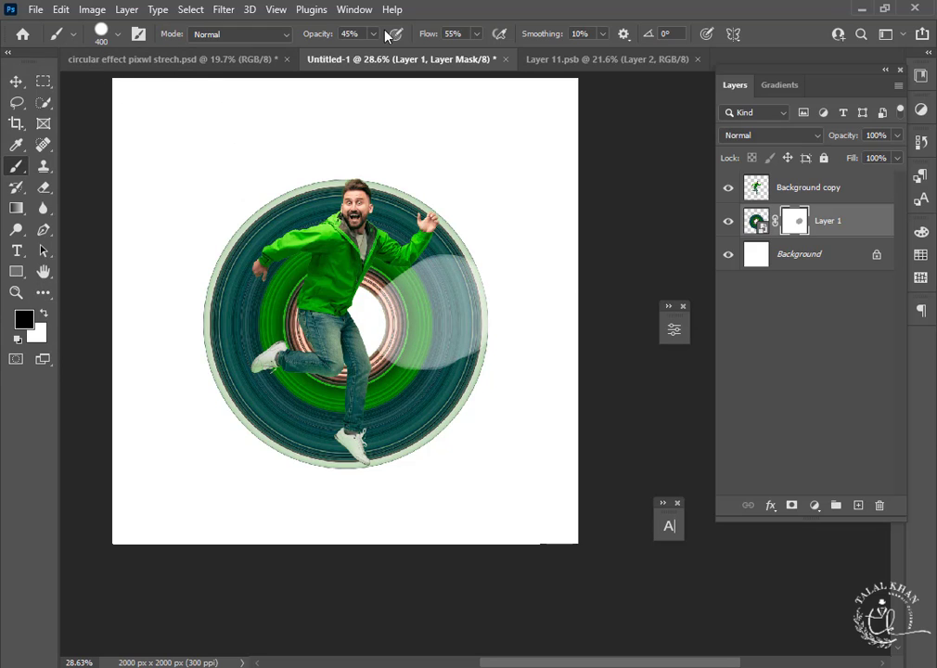
{"action": "left_click_drag", "start_coordinate": [481, 42], "coordinate": [477, 54]}
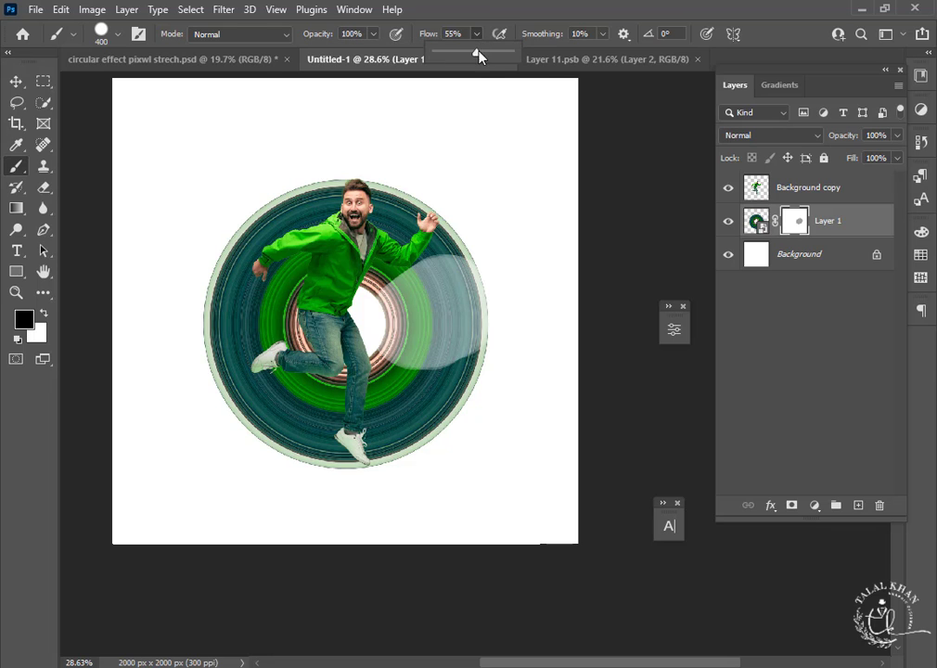
{"action": "scroll", "coordinate": [436, 362], "scroll_direction": "up", "scroll_amount": 3}
{"action": "mouse_move", "coordinate": [436, 306]}
{"action": "left_mouse_down"}
{"action": "mouse_move", "coordinate": [430, 232]}
{"action": "mouse_move", "coordinate": [410, 304]}
{"action": "left_mouse_up"}
Mask out the remaining rings along the jacket and front leg down to the lower shoe, using brush sizes of 125 and 90 px.
{"action": "key", "text": "bracketleft"}
{"action": "key", "text": "bracketleft"}
{"action": "key", "text": "bracketleft"}
{"action": "key", "text": "bracketleft"}
{"action": "key", "text": "bracketleft"}
{"action": "key", "text": "bracketleft"}
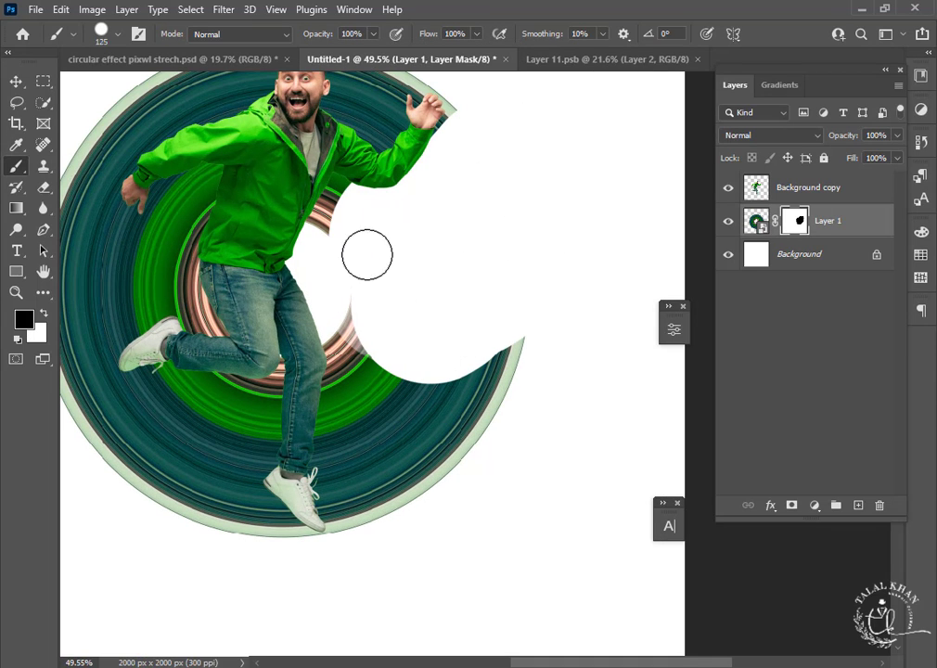
{"action": "mouse_move", "coordinate": [365, 255]}
{"action": "left_mouse_down"}
{"action": "mouse_move", "coordinate": [319, 364]}
{"action": "mouse_move", "coordinate": [308, 480]}
{"action": "mouse_move", "coordinate": [455, 407]}
{"action": "mouse_move", "coordinate": [344, 301]}
{"action": "left_mouse_up"}
{"action": "key", "text": "bracketleft"}
{"action": "key", "text": "bracketleft"}
{"action": "mouse_move", "coordinate": [345, 302]}
{"action": "left_mouse_down"}
{"action": "mouse_move", "coordinate": [337, 468]}
{"action": "mouse_move", "coordinate": [410, 425]}
{"action": "mouse_move", "coordinate": [387, 489]}
{"action": "left_mouse_up"}
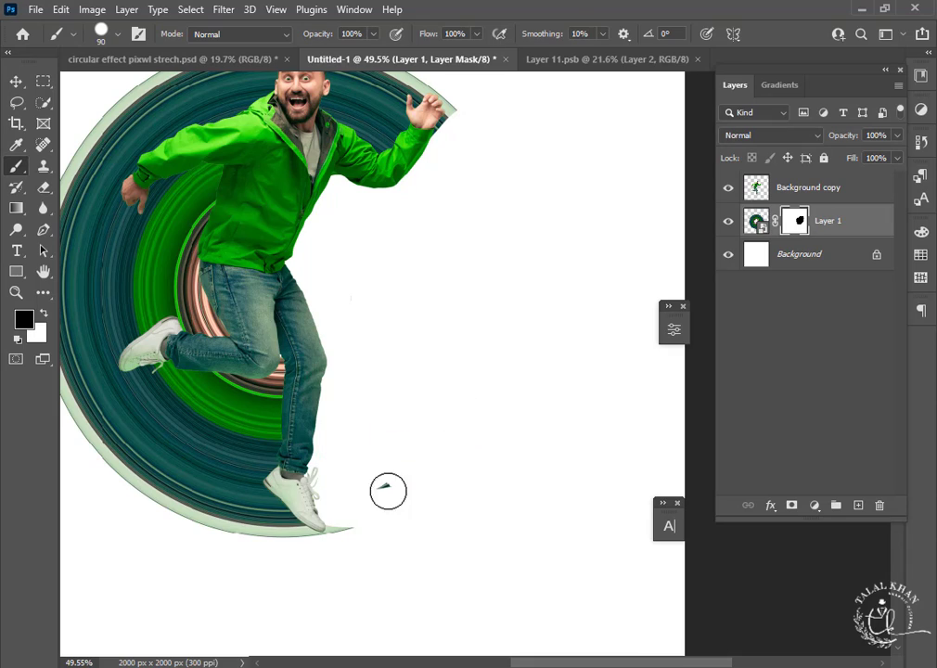
Mask out the leftover ring tip beyond the lower shoe and check the cut edge along the man's body.
{"action": "scroll", "coordinate": [468, 237], "scroll_direction": "up", "scroll_amount": 2}
{"action": "scroll", "coordinate": [284, 578], "scroll_direction": "down", "scroll_amount": 2}
{"action": "left_click", "coordinate": [300, 634]}
{"action": "scroll", "coordinate": [294, 424], "scroll_direction": "down", "scroll_amount": 1}
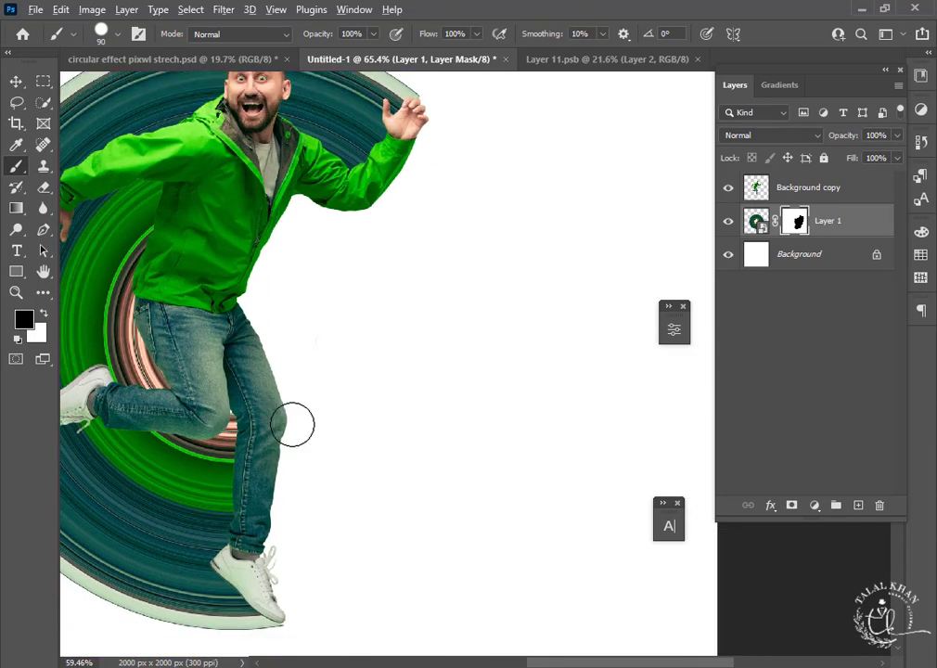
{"action": "scroll", "coordinate": [293, 424], "scroll_direction": "down", "scroll_amount": 3}
{"action": "scroll", "coordinate": [279, 464], "scroll_direction": "up", "scroll_amount": 4}
{"action": "key", "text": "x"}
{"action": "scroll", "coordinate": [310, 485], "scroll_direction": "down", "scroll_amount": 2}
{"action": "key", "text": "x"}
{"action": "scroll", "coordinate": [300, 388], "scroll_direction": "down", "scroll_amount": 5}
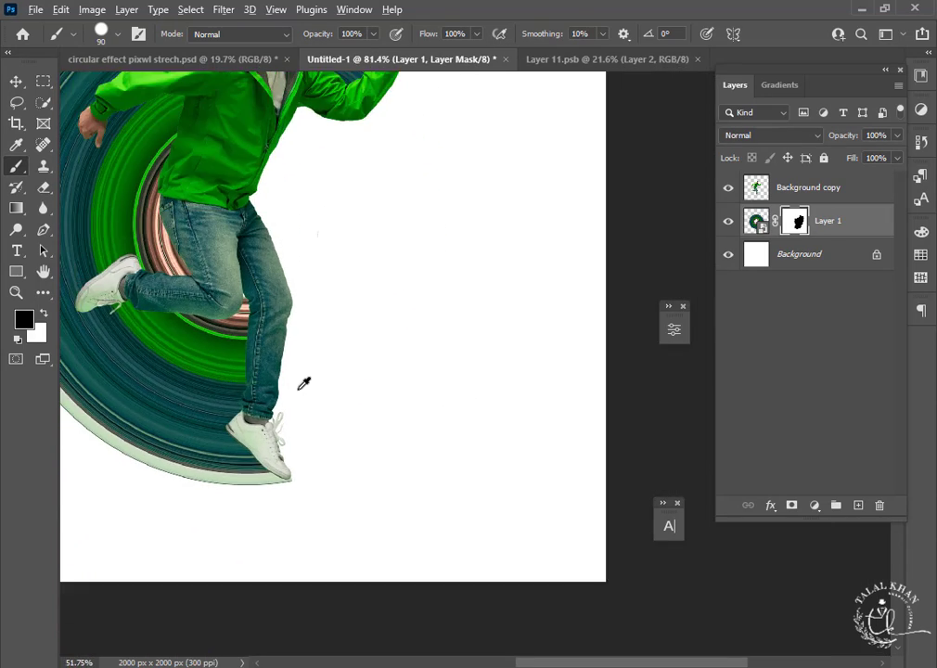
{"action": "scroll", "coordinate": [91, 163], "scroll_direction": "up", "scroll_amount": 2}
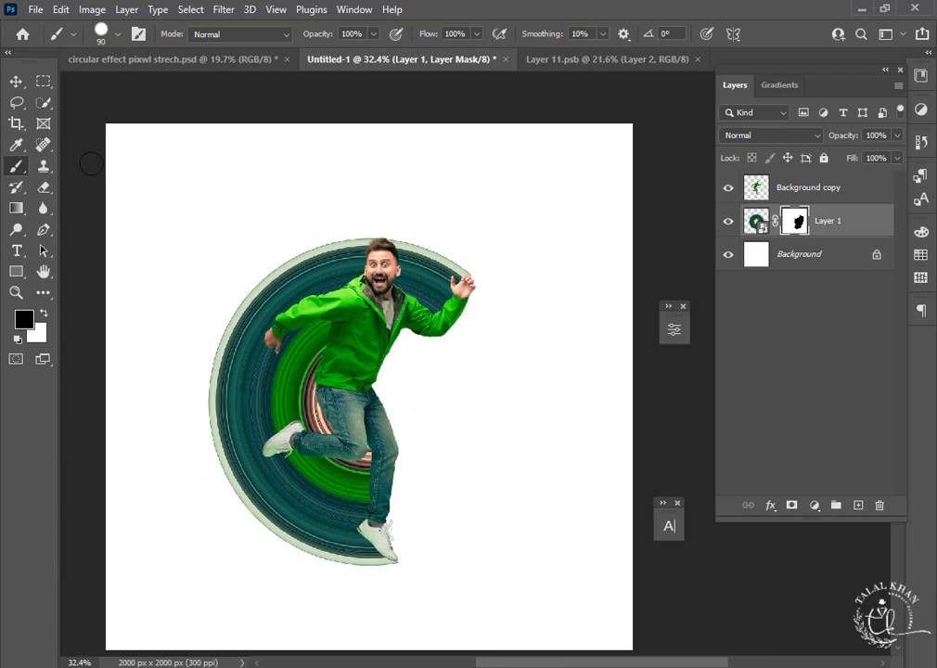
Rename Layer 1 as circular 1 and the Background copy layer as model 1.
{"action": "left_click", "coordinate": [16, 83]}
{"action": "scroll", "coordinate": [509, 352], "scroll_direction": "down", "scroll_amount": 2}
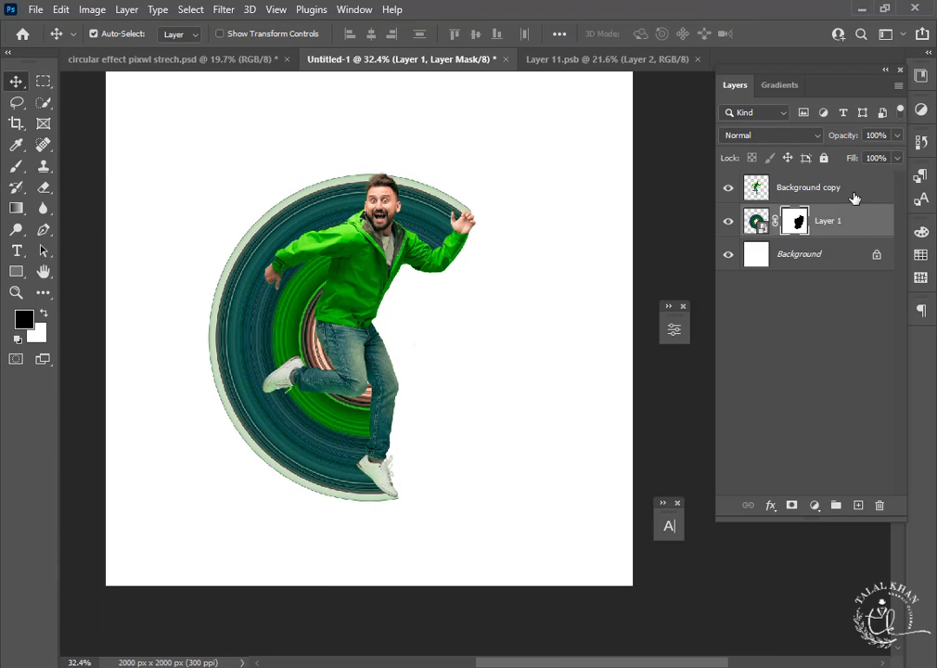
{"action": "left_click", "coordinate": [854, 195]}
{"action": "double_click", "coordinate": [826, 222]}
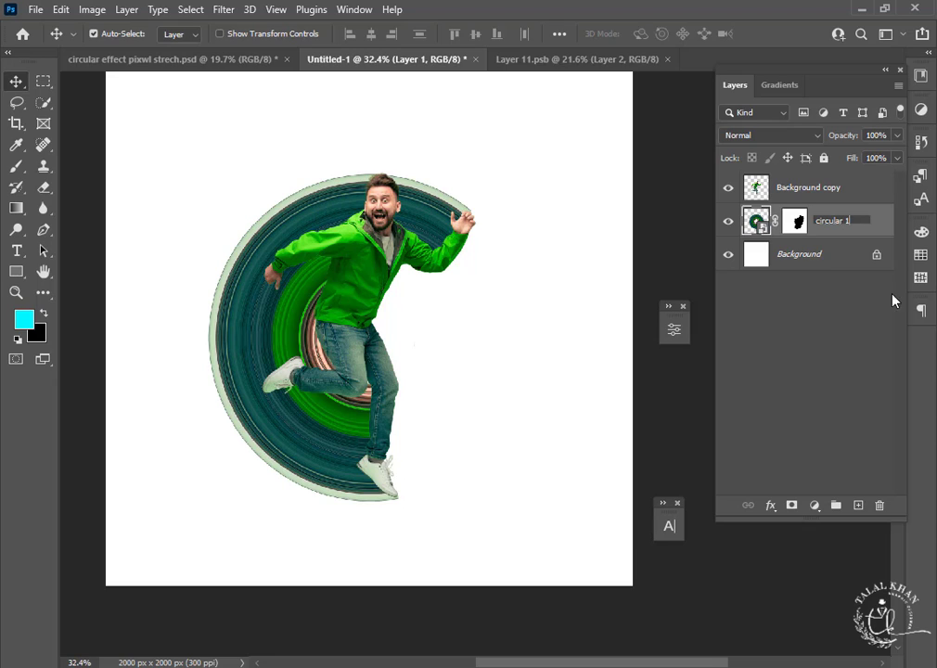
{"action": "type", "text": "circular 1"}
{"action": "key", "text": "Return"}
{"action": "double_click", "coordinate": [809, 188]}
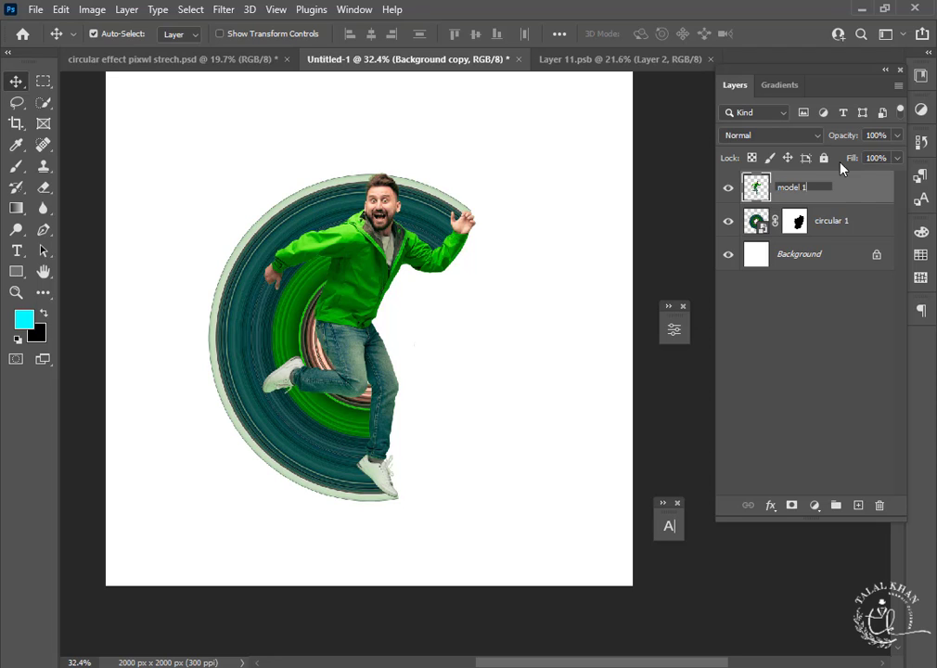
{"action": "key", "text": "Return"}
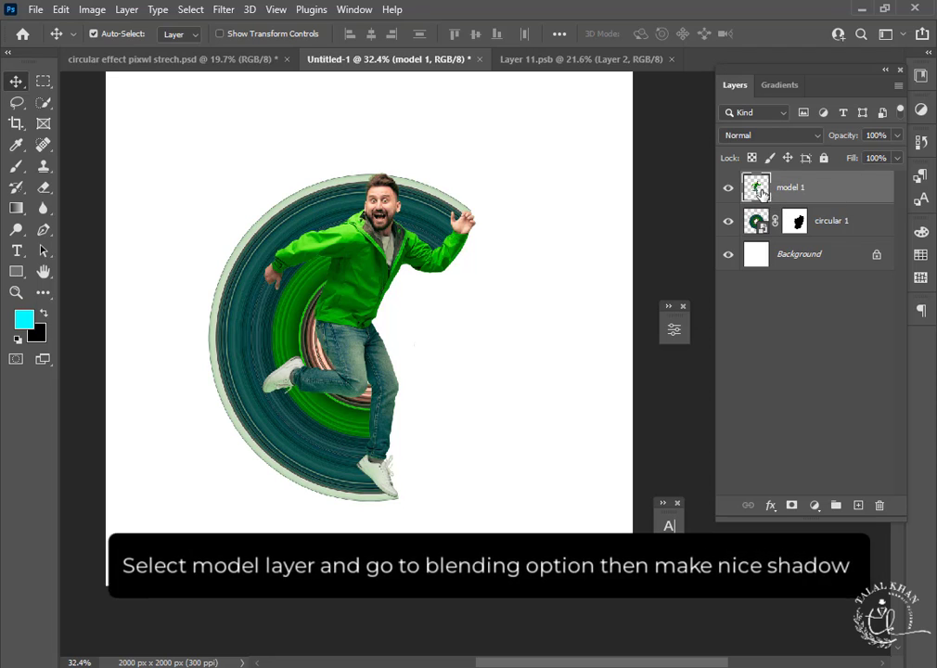
Add a drop shadow to the model 1 layer and offset it to an angle of 26° and a distance of about 38 px.
{"action": "double_click", "coordinate": [863, 197]}
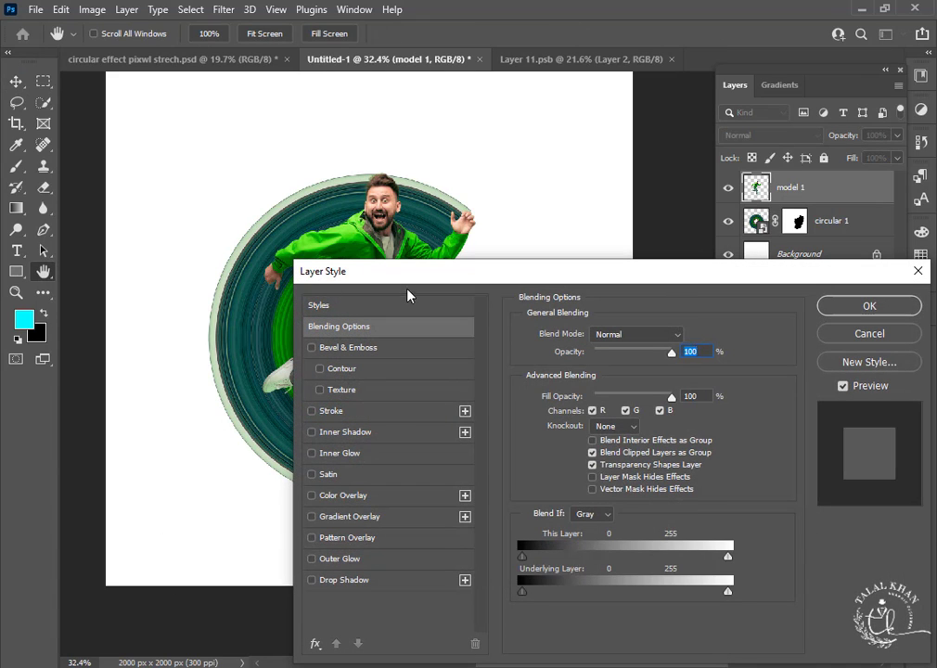
{"action": "left_click_drag", "start_coordinate": [434, 277], "coordinate": [539, 155]}
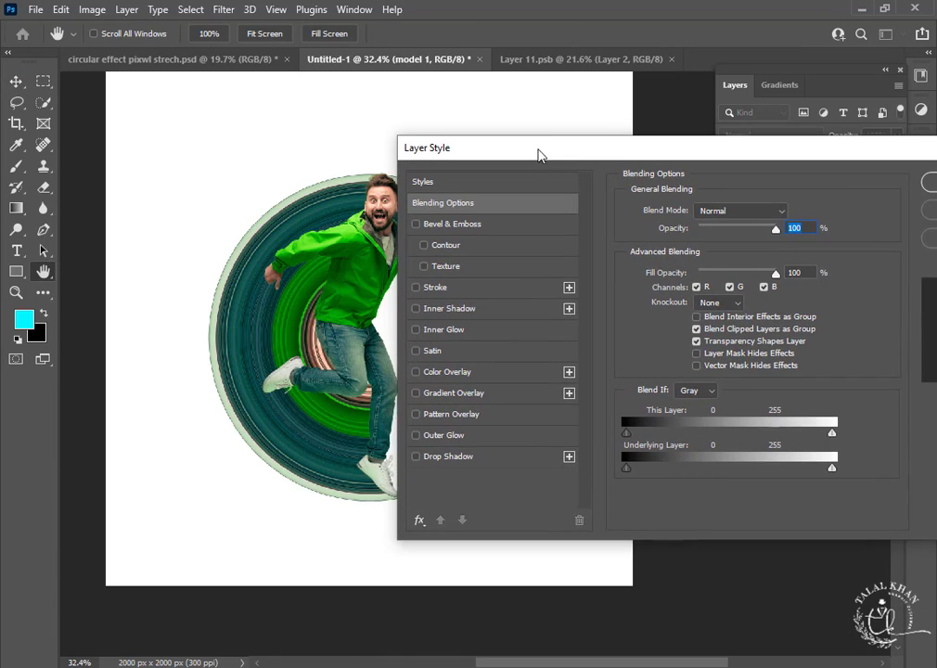
{"action": "left_click", "coordinate": [417, 459]}
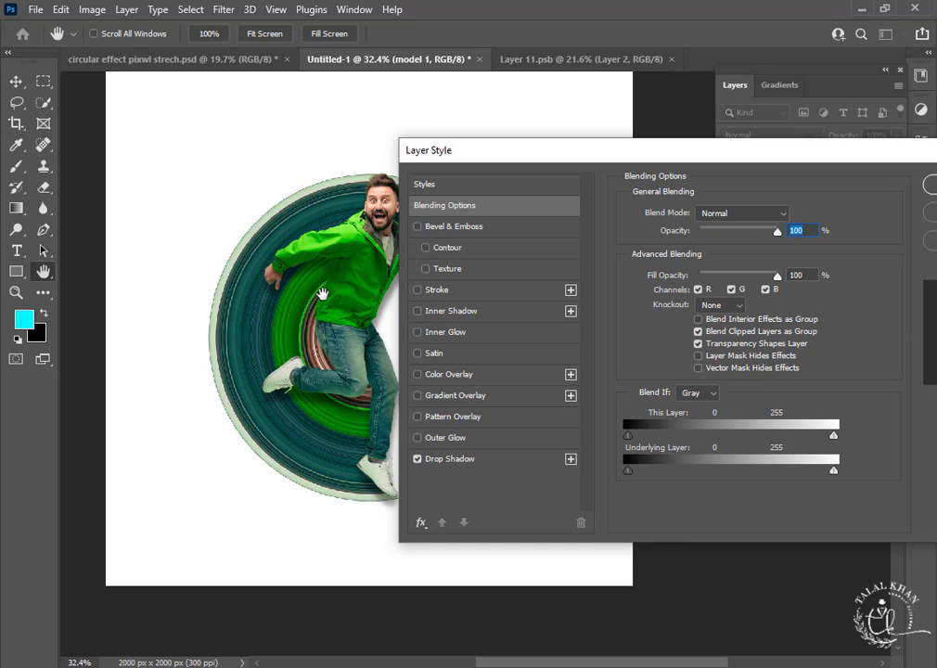
{"action": "left_click_drag", "start_coordinate": [322, 294], "coordinate": [318, 291]}
{"action": "left_click", "coordinate": [435, 459]}
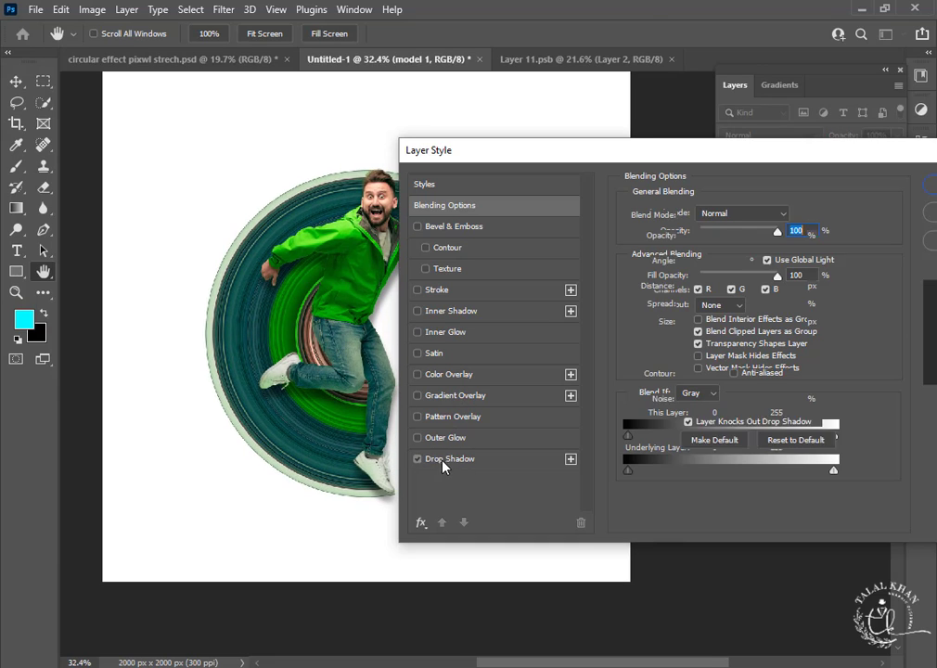
{"action": "left_click_drag", "start_coordinate": [317, 284], "coordinate": [307, 276]}
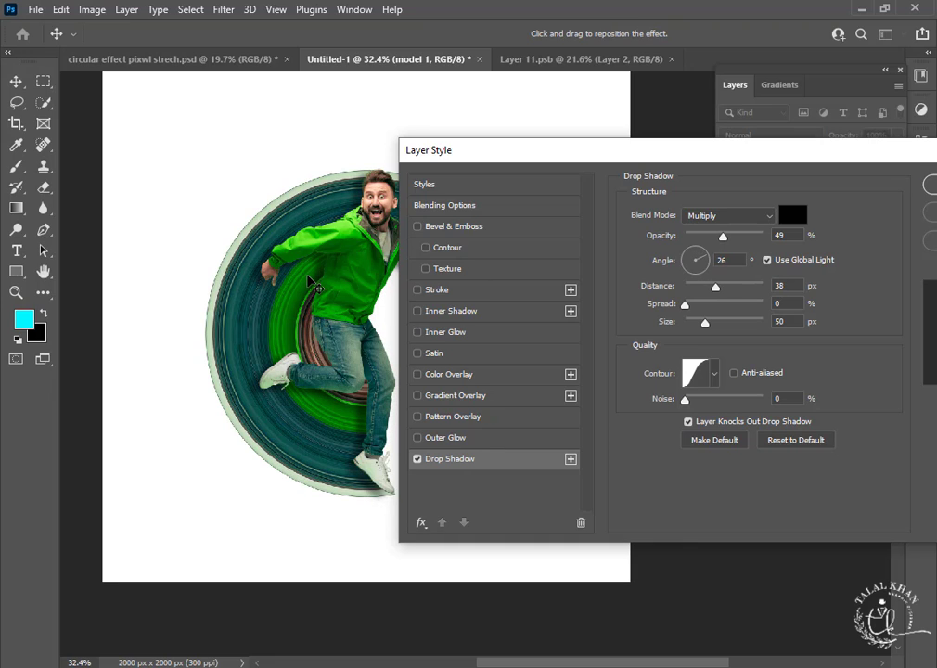
Set the drop shadow's opacity to 58%, its angle to 31° and its distance to 32 px, and apply the layer style.
{"action": "left_click_drag", "start_coordinate": [724, 238], "coordinate": [731, 239]}
{"action": "left_click_drag", "start_coordinate": [316, 284], "coordinate": [318, 284]}
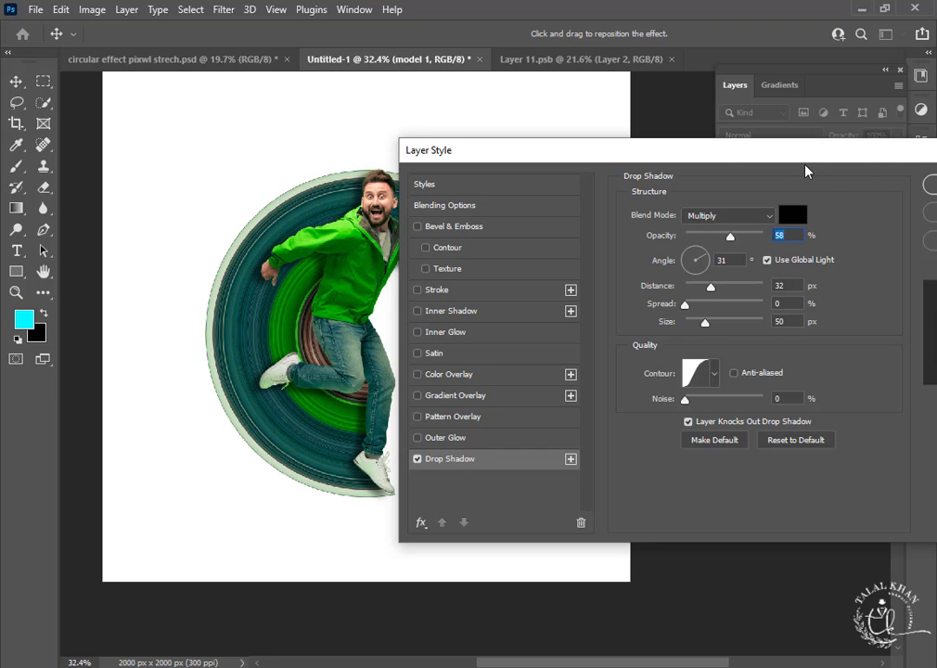
{"action": "left_click_drag", "start_coordinate": [750, 160], "coordinate": [619, 175]}
{"action": "left_click", "coordinate": [843, 199]}
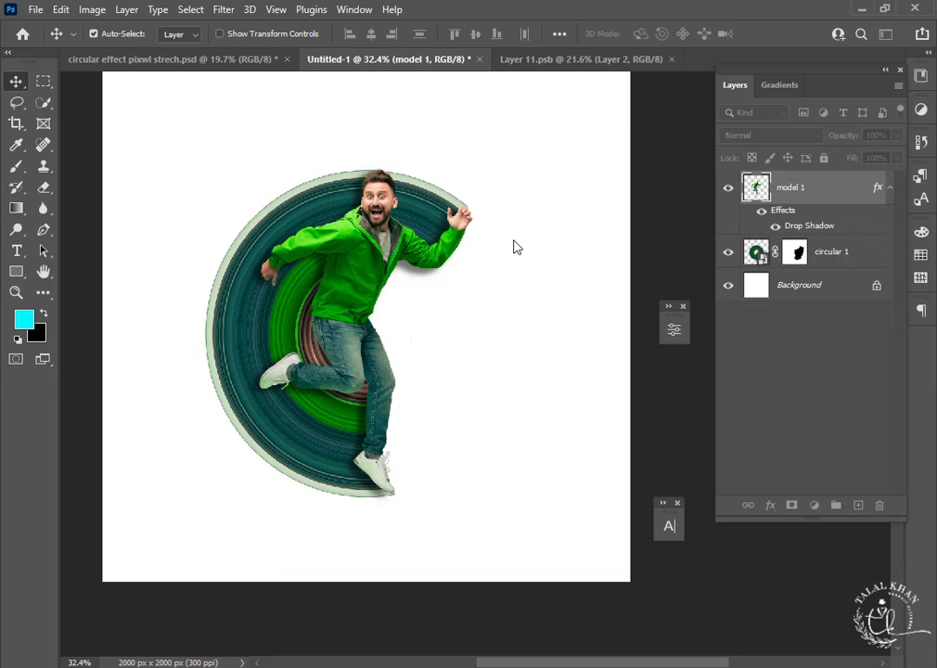
Add a black (000000) solid colour fill layer directly above the Background layer.
{"action": "mouse_move", "coordinate": [345, 359]}
{"action": "left_mouse_down"}
{"action": "mouse_move", "coordinate": [345, 286]}
{"action": "mouse_move", "coordinate": [345, 371]}
{"action": "left_mouse_up"}
{"action": "scroll", "coordinate": [337, 368], "scroll_direction": "left", "scroll_amount": 1}
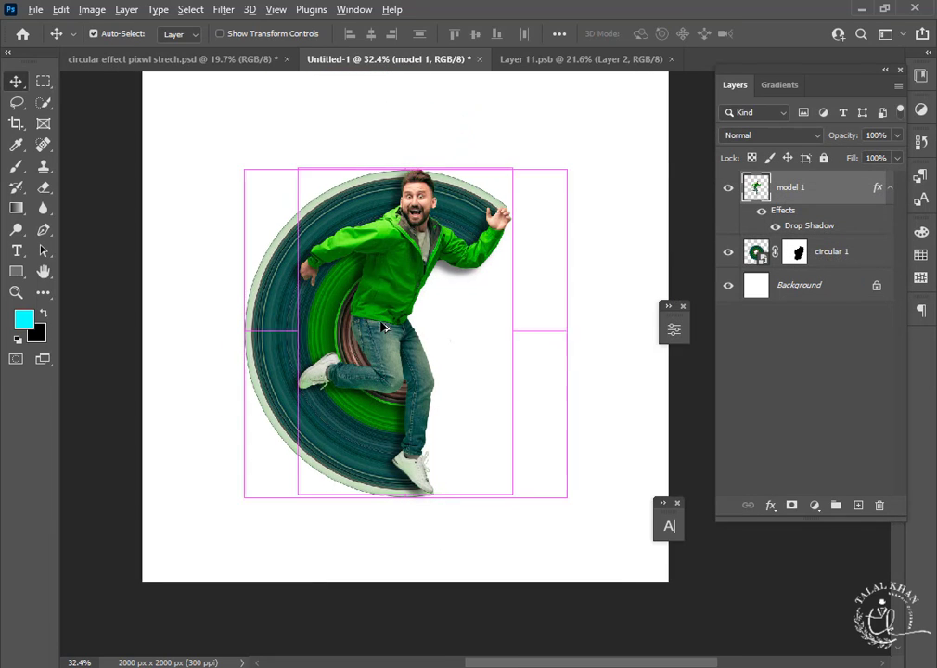
{"action": "scroll", "coordinate": [392, 191], "scroll_direction": "up", "scroll_amount": 1}
{"action": "left_click", "coordinate": [829, 278]}
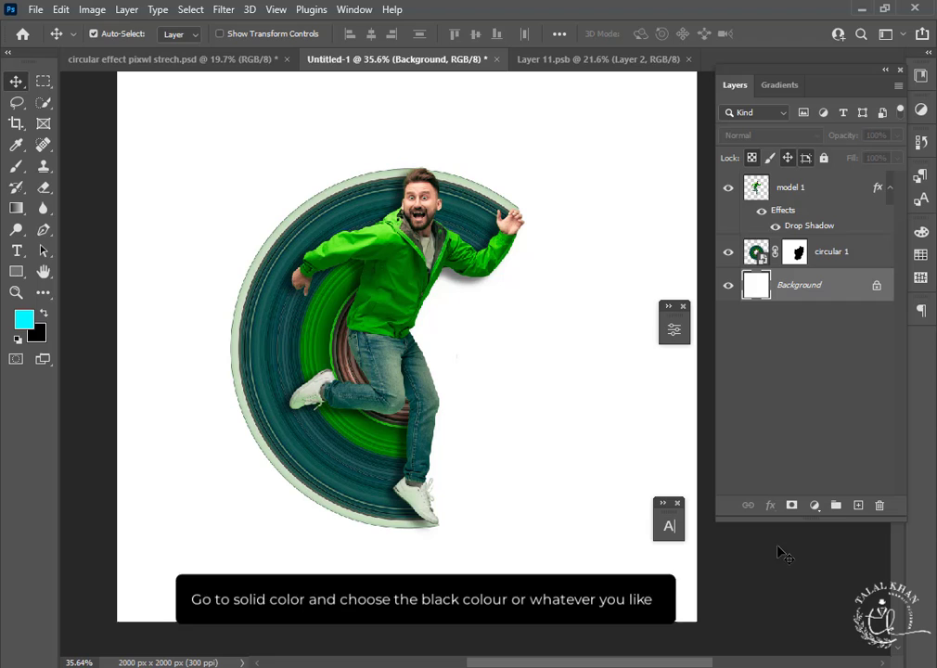
{"action": "left_click", "coordinate": [814, 505]}
{"action": "left_click", "coordinate": [838, 221]}
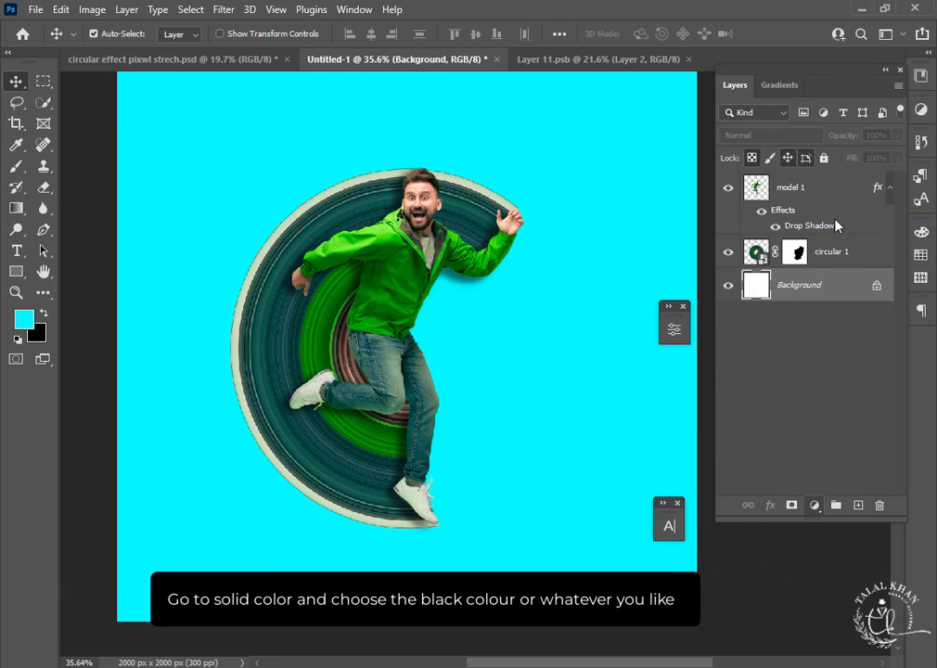
{"action": "type", "text": "000000"}
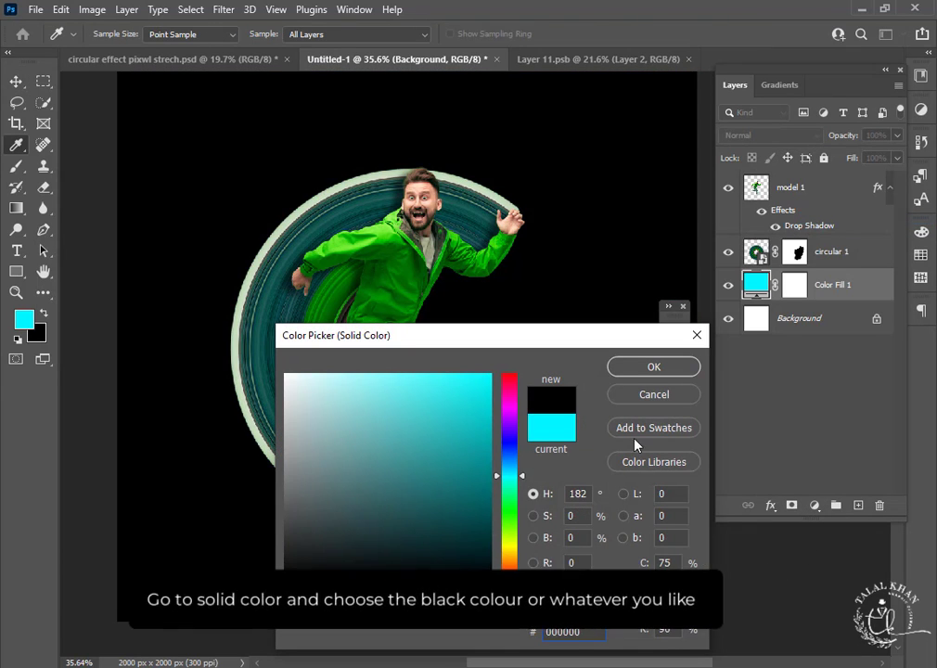
{"action": "left_click", "coordinate": [653, 366]}
{"action": "scroll", "coordinate": [427, 309], "scroll_direction": "up", "scroll_amount": 1}
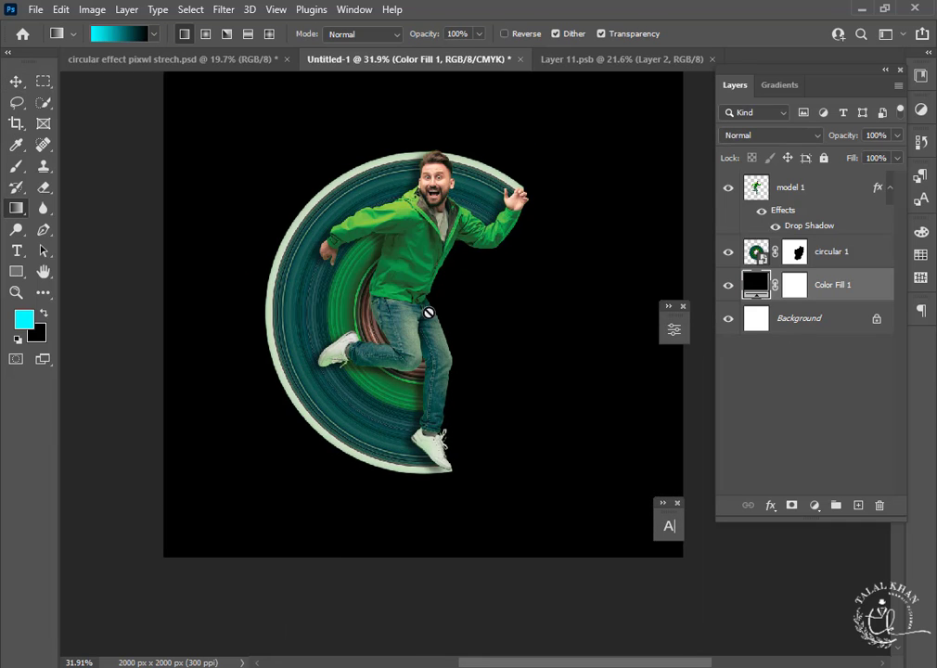
Create a blank layer above model 1 and set up a cyan soft round brush of 1102 px.
{"action": "scroll", "coordinate": [430, 310], "scroll_direction": "down", "scroll_amount": 3}
{"action": "left_click", "coordinate": [833, 194]}
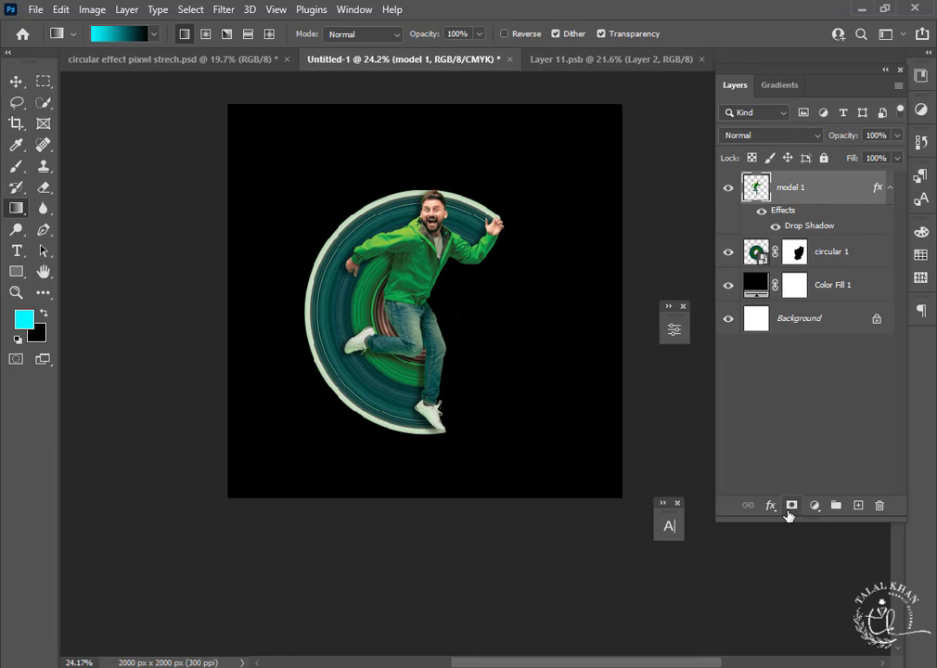
{"action": "left_click", "coordinate": [858, 505]}
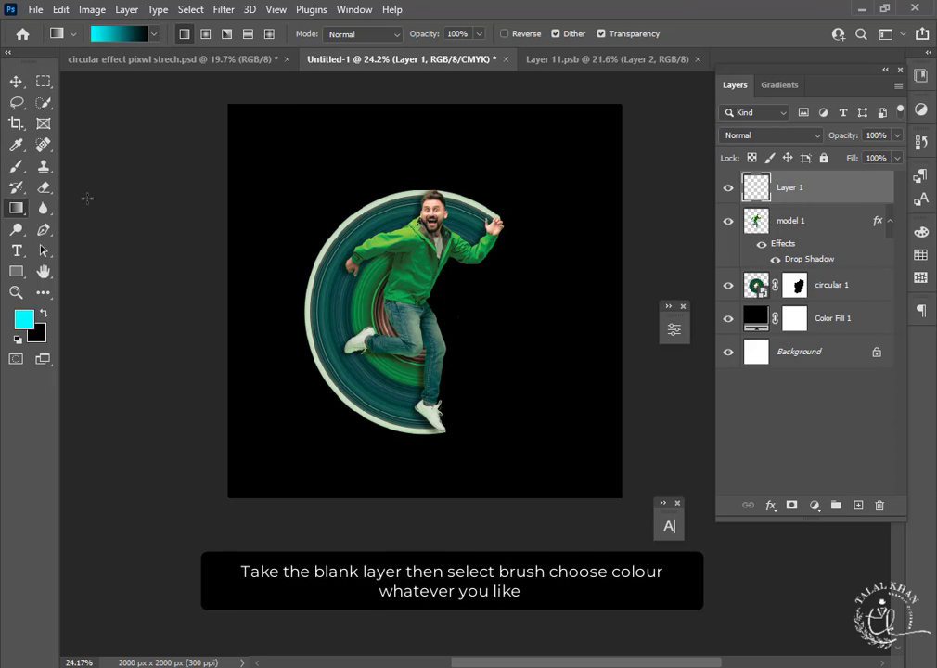
{"action": "left_click", "coordinate": [23, 321]}
{"action": "left_click", "coordinate": [654, 366]}
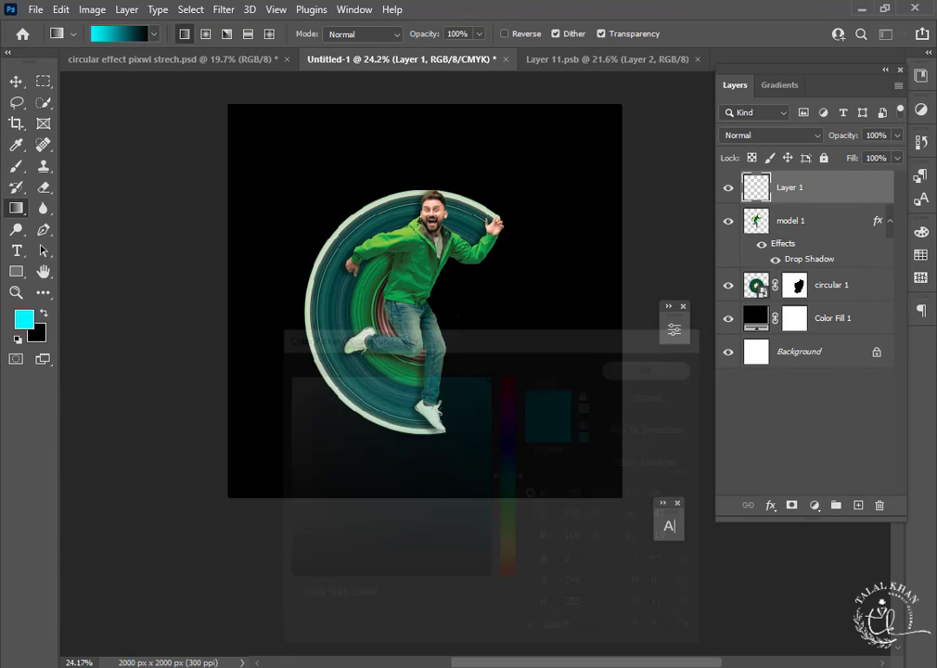
{"action": "left_click", "coordinate": [15, 167]}
{"action": "left_click", "coordinate": [100, 33]}
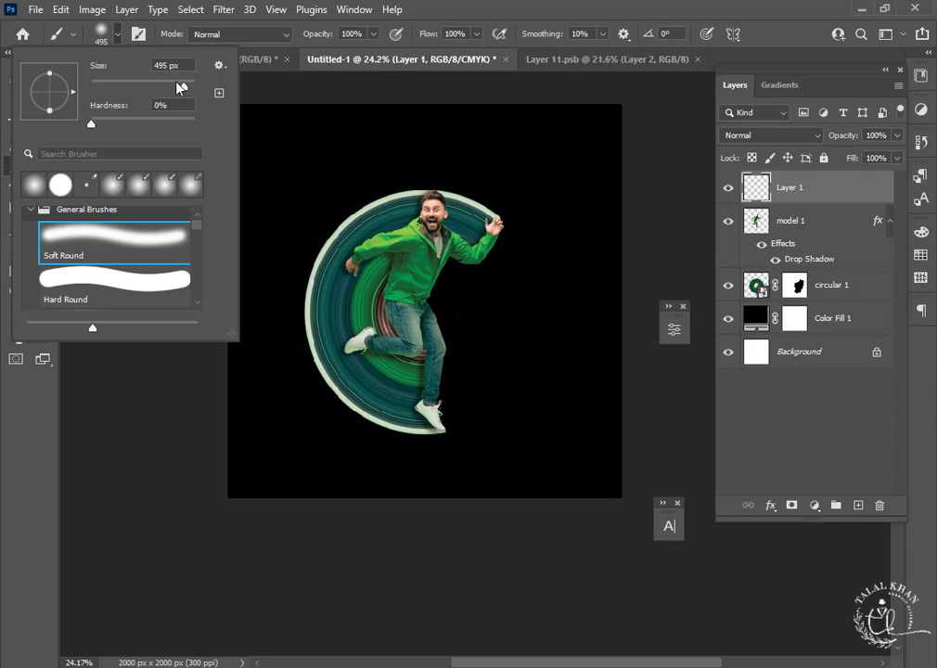
{"action": "left_click_drag", "start_coordinate": [185, 91], "coordinate": [187, 90]}
Paint a soft cyan glow over the upper-left corner of the canvas on Layer 1.
{"action": "left_click", "coordinate": [328, 593]}
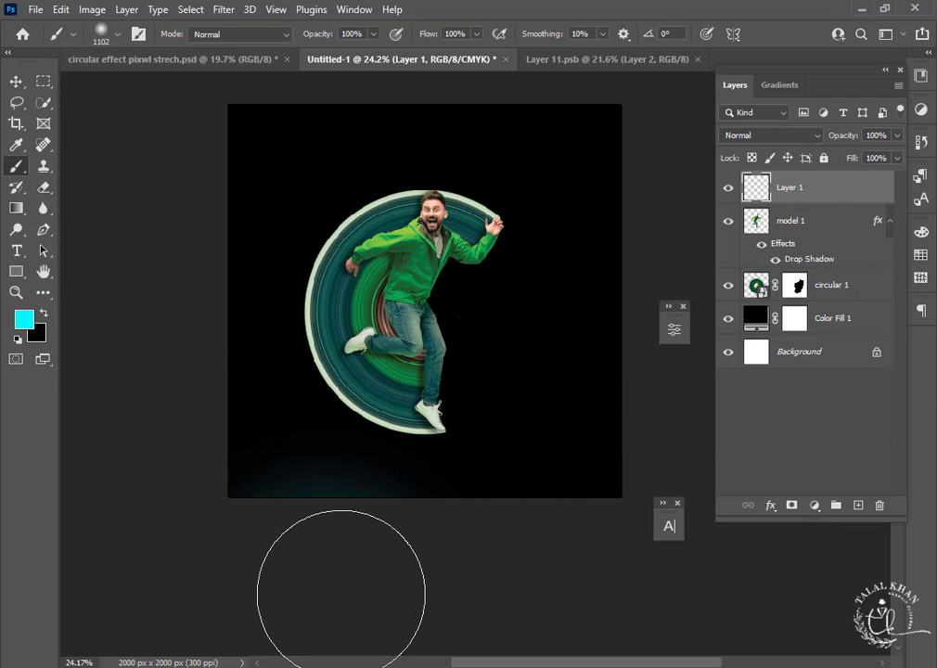
{"action": "key", "text": "ctrl+z"}
{"action": "scroll", "coordinate": [221, 277], "scroll_direction": "up", "scroll_amount": 2}
{"action": "scroll", "coordinate": [185, 269], "scroll_direction": "up", "scroll_amount": 3}
{"action": "left_click", "coordinate": [195, 262]}
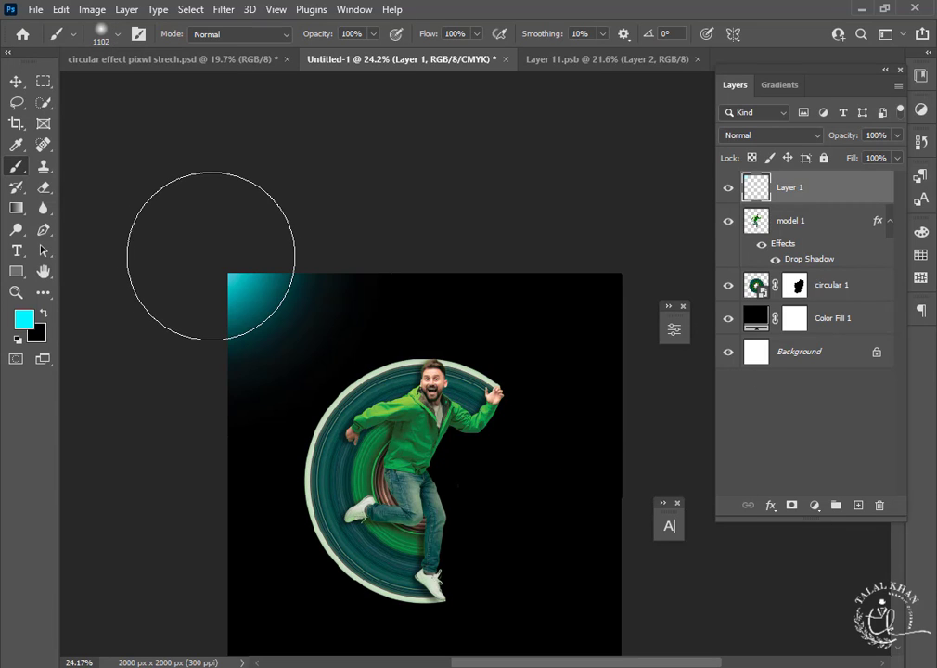
Paint a matching soft cyan glow over the lower-right corner of the canvas.
{"action": "scroll", "coordinate": [399, 297], "scroll_direction": "down", "scroll_amount": 5}
{"action": "scroll", "coordinate": [544, 560], "scroll_direction": "right", "scroll_amount": 2}
{"action": "left_click", "coordinate": [543, 561]}
{"action": "scroll", "coordinate": [540, 550], "scroll_direction": "right", "scroll_amount": 2}
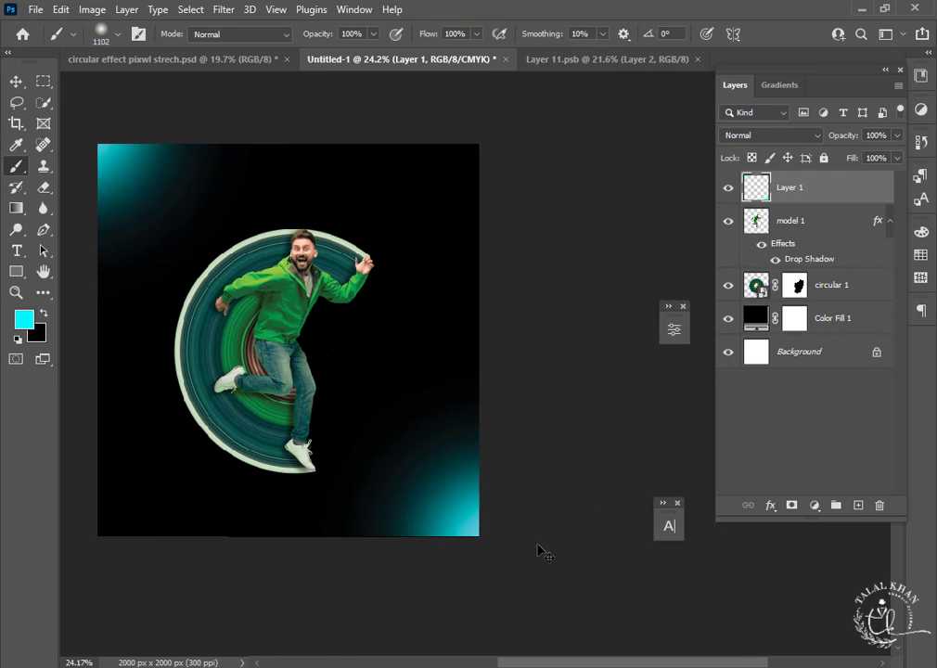
{"action": "key", "text": "ctrl+z"}
{"action": "left_click", "coordinate": [499, 544]}
{"action": "scroll", "coordinate": [501, 543], "scroll_direction": "down", "scroll_amount": 3}
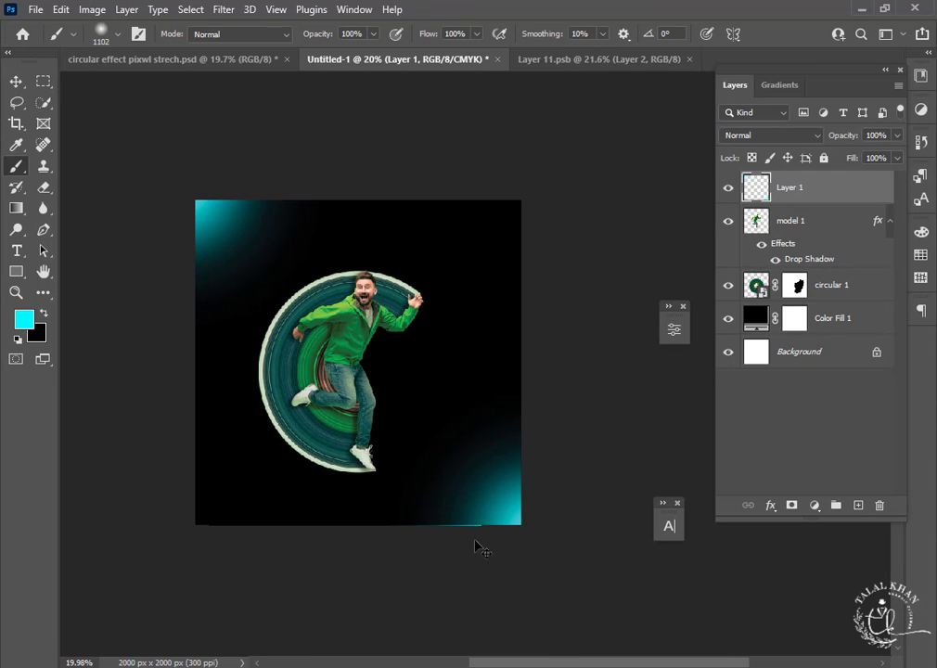
Group the model 1 and circular 1 layers together.
{"action": "left_click", "coordinate": [16, 82]}
{"action": "scroll", "coordinate": [330, 362], "scroll_direction": "up", "scroll_amount": 2}
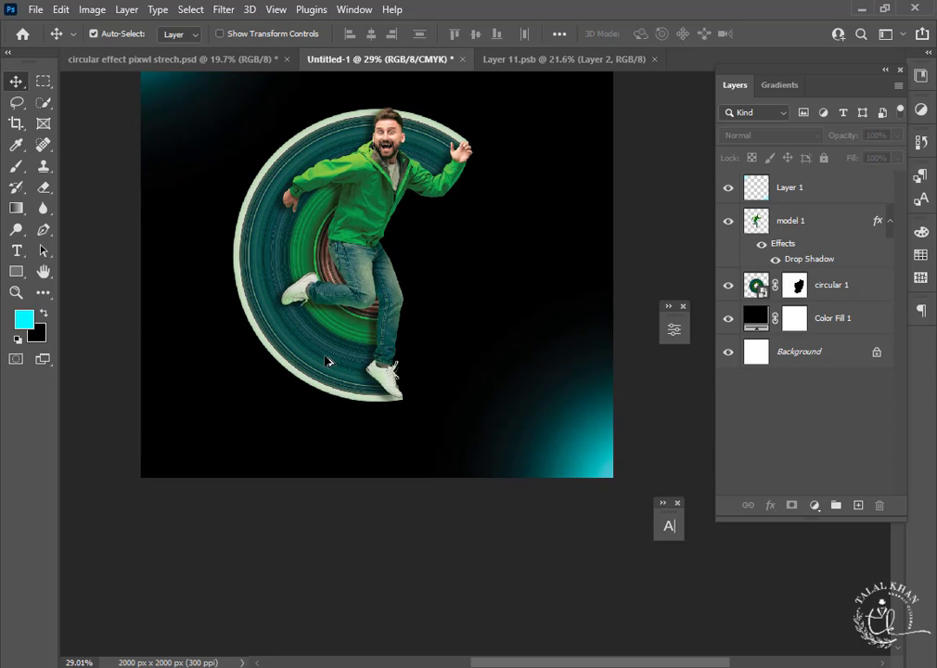
{"action": "left_click", "coordinate": [824, 276]}
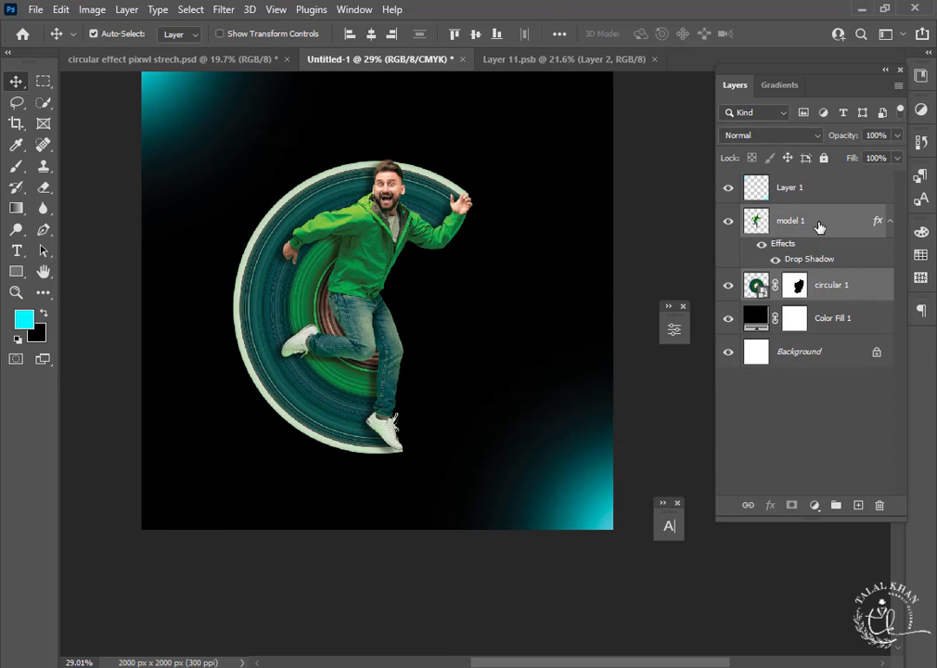
{"action": "key", "text": "ctrl+g"}
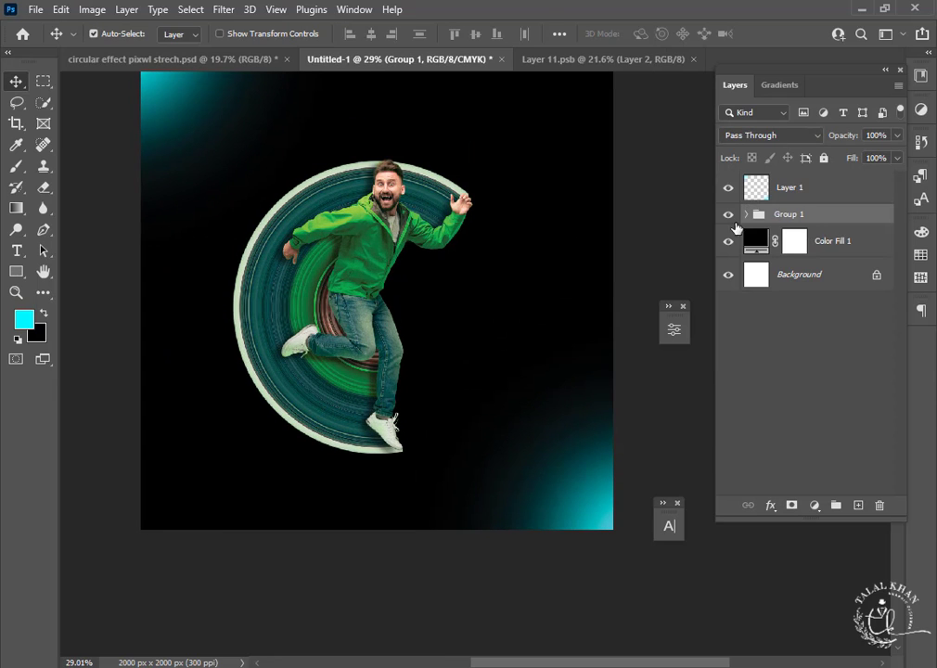
{"action": "left_click", "coordinate": [279, 289]}
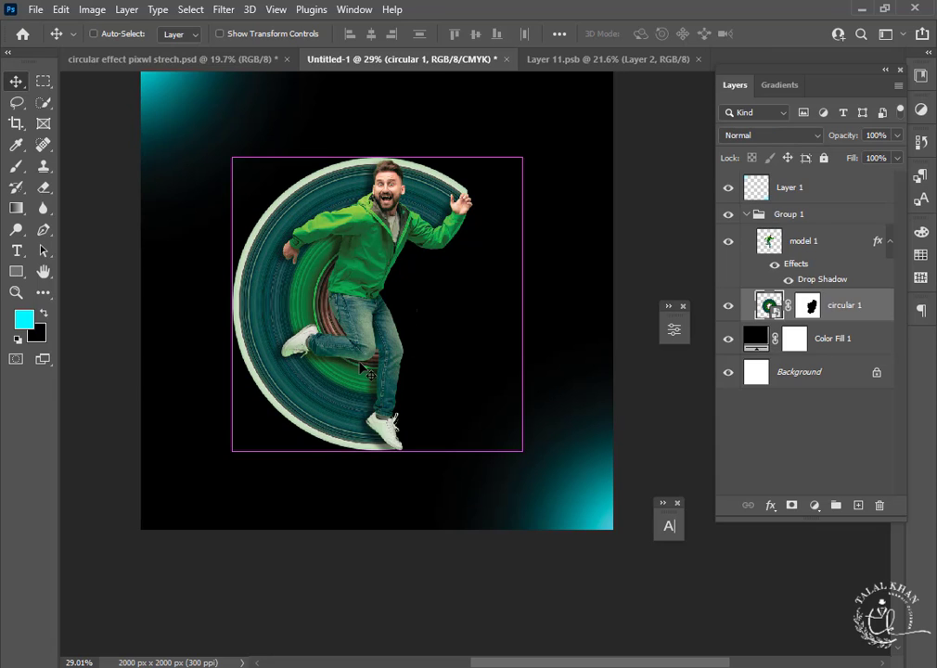
{"action": "key", "text": "ctrl+t"}
{"action": "scroll", "coordinate": [464, 260], "scroll_direction": "down", "scroll_amount": 1}
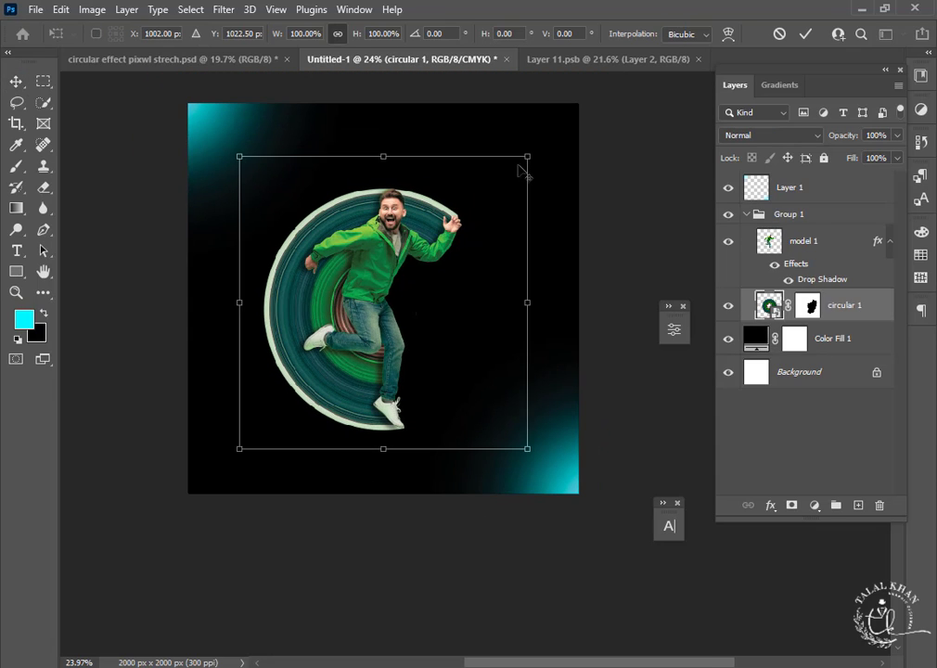
{"action": "left_click_drag", "start_coordinate": [524, 160], "coordinate": [513, 176]}
{"action": "key", "text": "ctrl+z"}
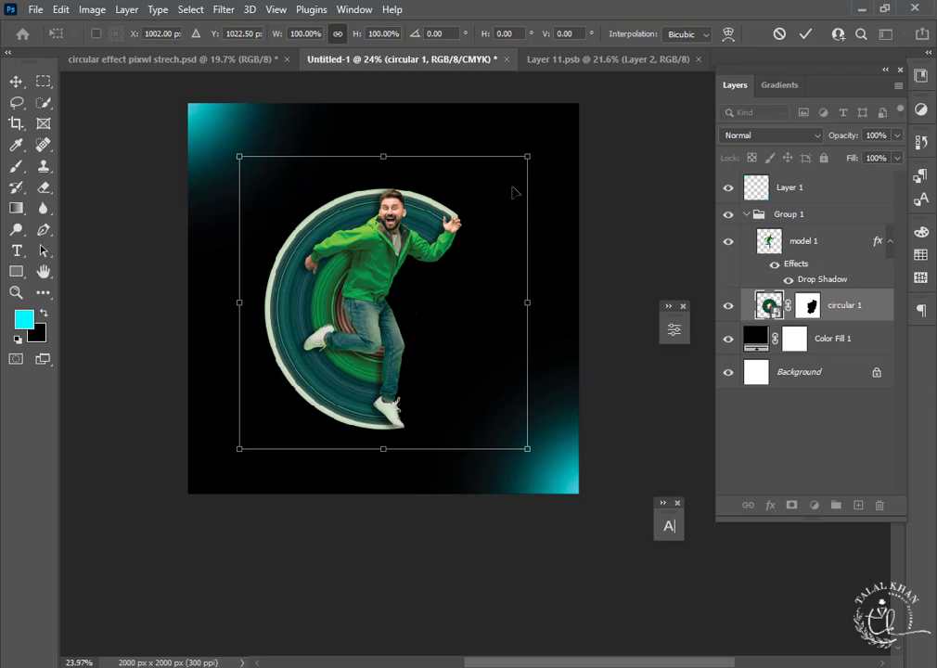
{"action": "left_click", "coordinate": [809, 249]}
{"action": "left_click", "coordinate": [816, 312], "text": "shift"}
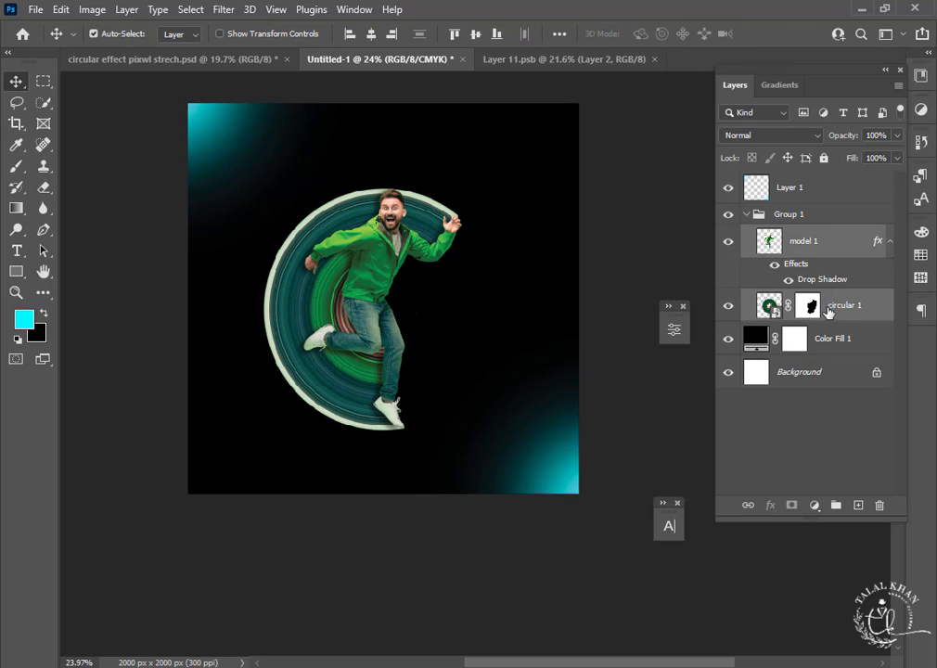
Centre Group 1 on the canvas at X 1000 px, Y 1000 px, scale it down and shift it slightly upward.
{"action": "left_click", "coordinate": [747, 216]}
{"action": "key", "text": "ctrl+t"}
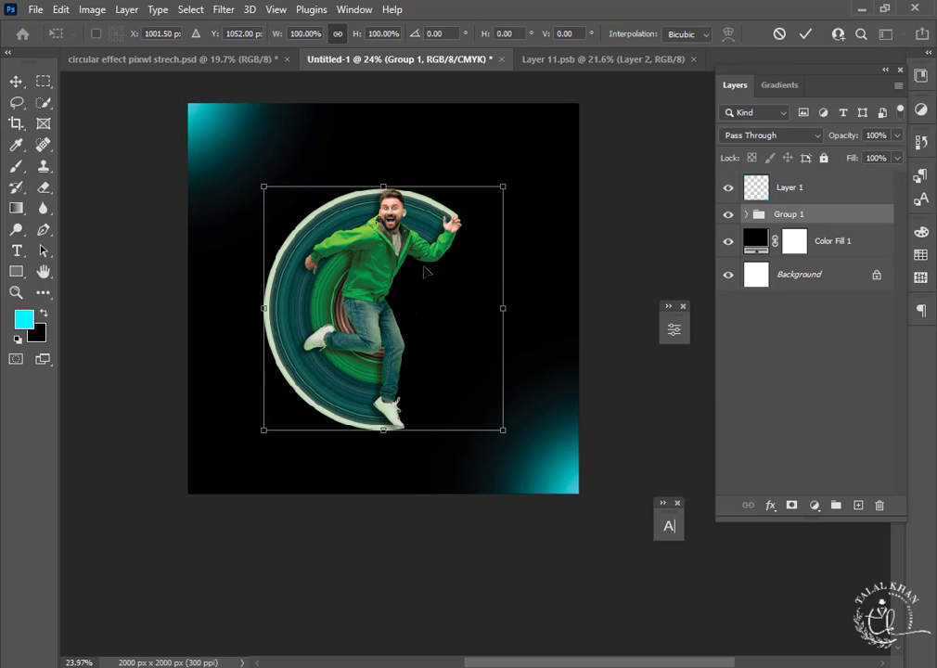
{"action": "left_click_drag", "start_coordinate": [388, 255], "coordinate": [388, 244]}
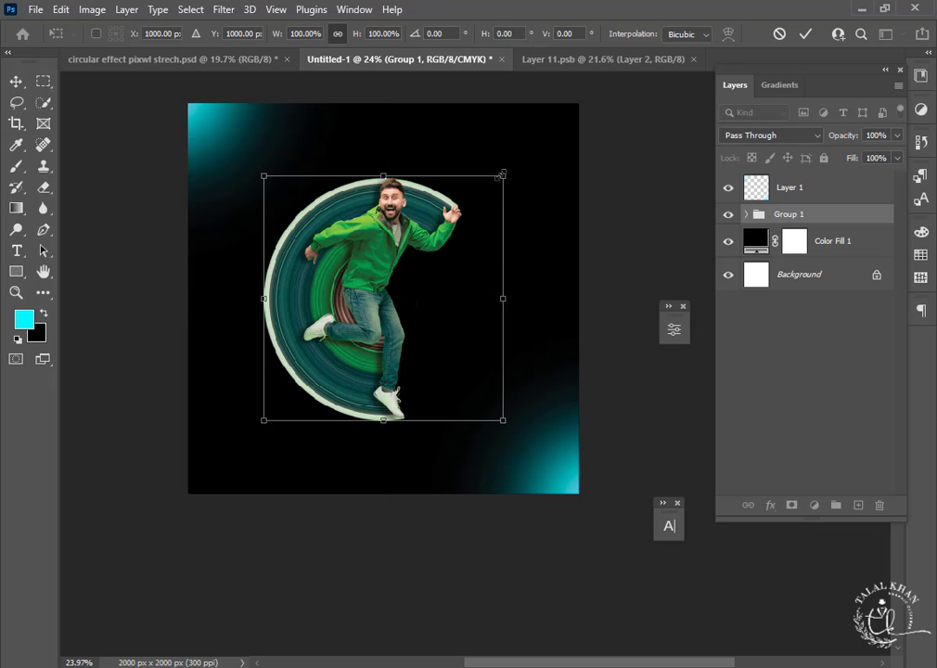
{"action": "left_click_drag", "start_coordinate": [505, 181], "coordinate": [482, 204]}
{"action": "left_click_drag", "start_coordinate": [376, 290], "coordinate": [377, 276]}
{"action": "scroll", "coordinate": [377, 398], "scroll_direction": "down", "scroll_amount": 2}
{"action": "scroll", "coordinate": [377, 398], "scroll_direction": "up", "scroll_amount": 2}
{"action": "scroll", "coordinate": [378, 405], "scroll_direction": "down", "scroll_amount": 3}
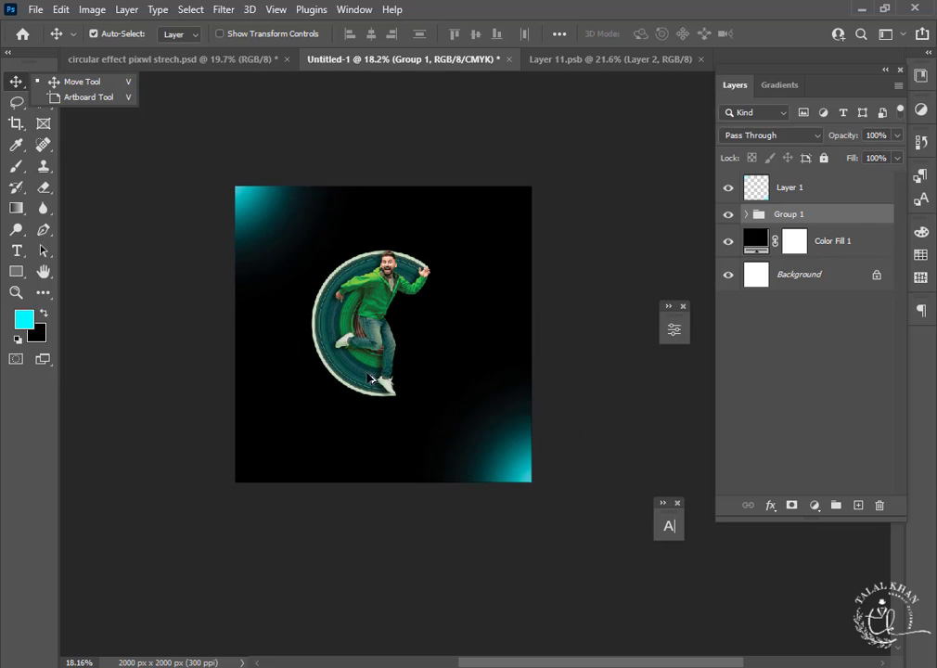
{"action": "scroll", "coordinate": [364, 360], "scroll_direction": "up", "scroll_amount": 7}
Place the 0-9230_lens-flare-png-transparent image from the Downloads folder into the composition and scale it to 30.78%.
{"action": "key", "text": "alt+Tab"}
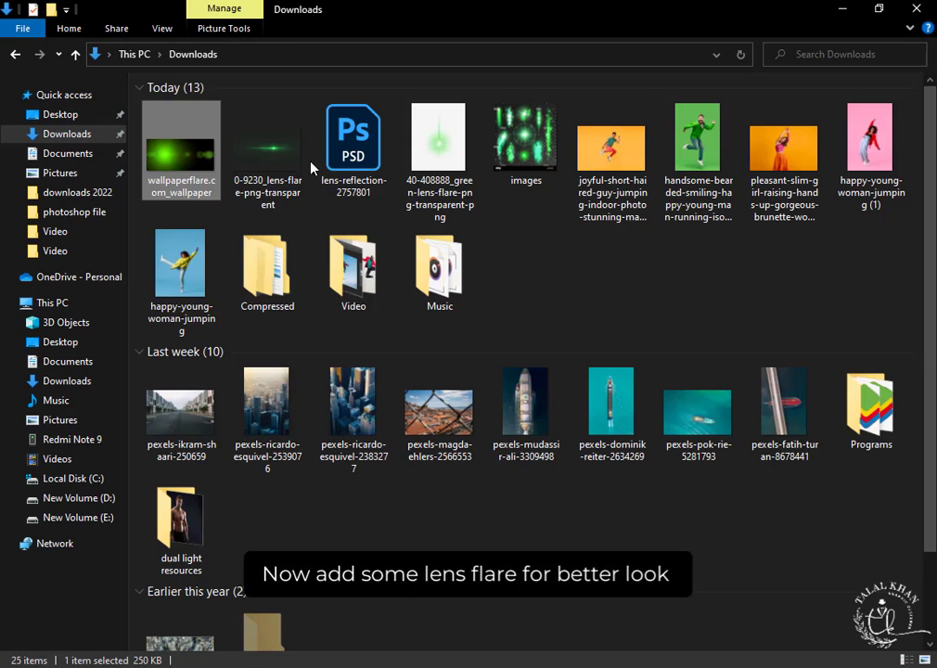
{"action": "left_click_drag", "start_coordinate": [271, 149], "coordinate": [288, 234]}
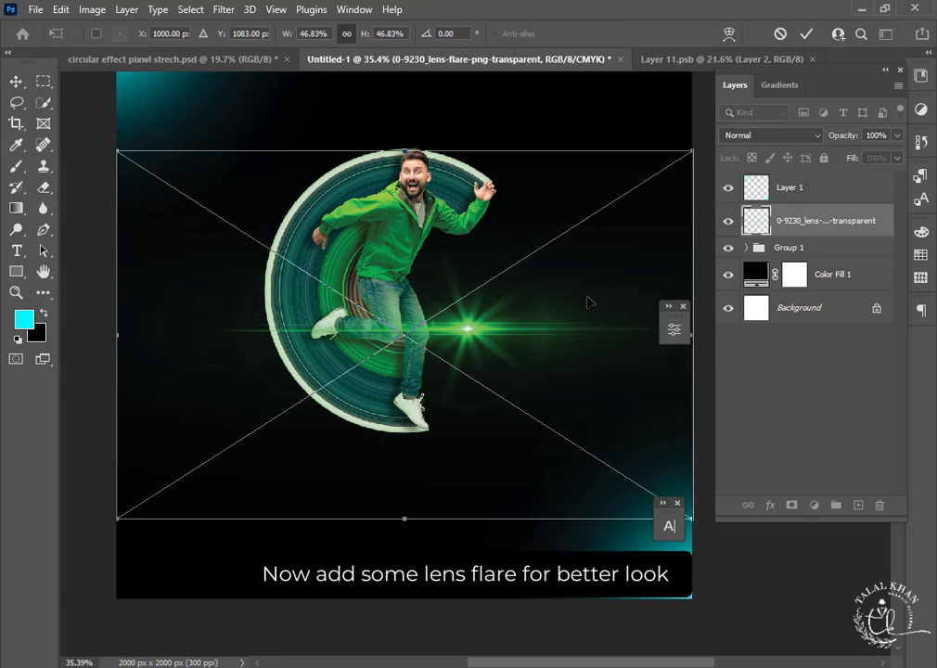
{"action": "left_click_drag", "start_coordinate": [643, 202], "coordinate": [594, 216]}
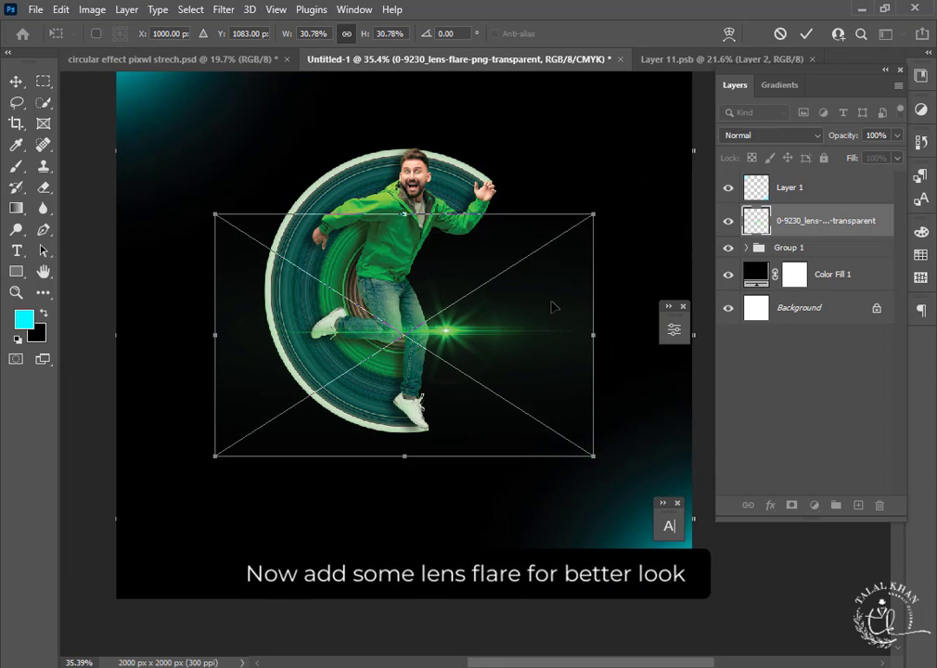
Flip the lens flare horizontally and position it at the man's shoulder height, with its layer below Group 1.
{"action": "right_click", "coordinate": [552, 306]}
{"action": "left_click", "coordinate": [598, 650]}
{"action": "left_click_drag", "start_coordinate": [473, 346], "coordinate": [474, 207]}
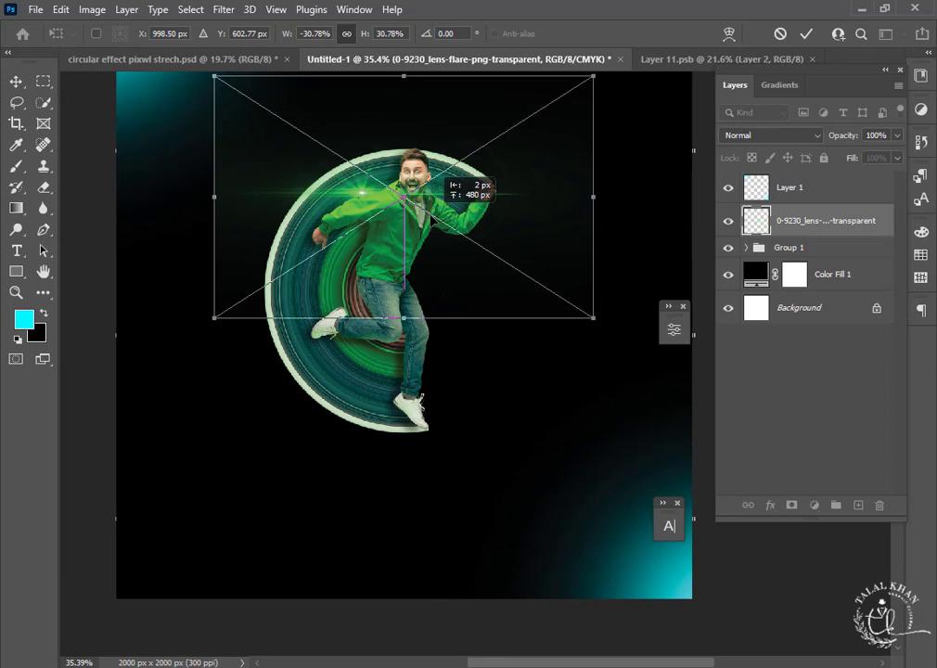
{"action": "left_click_drag", "start_coordinate": [830, 220], "coordinate": [847, 263]}
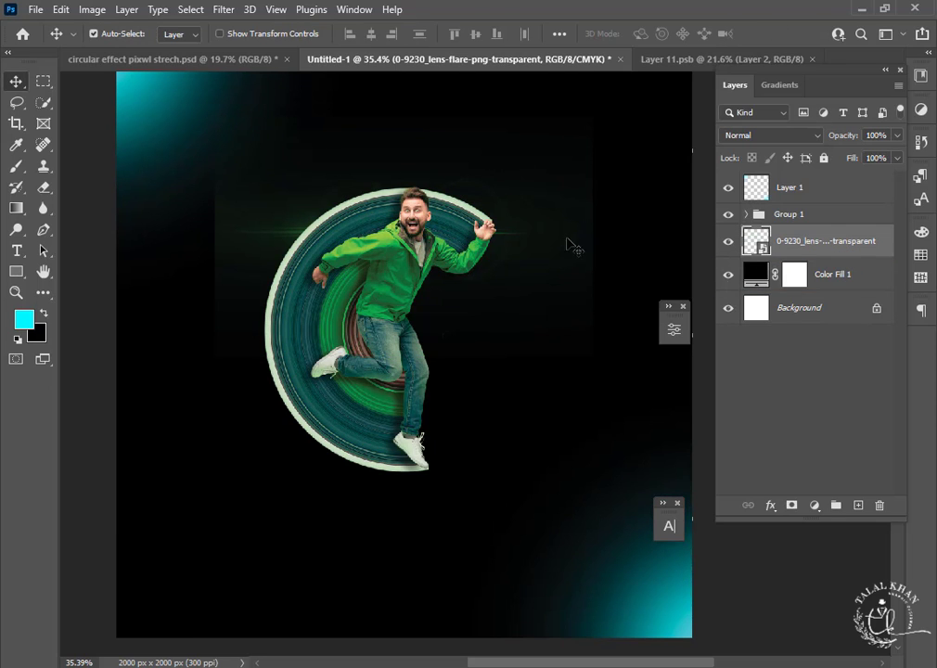
Add a black mask to the lens flare layer and reveal the flare around the ring's upper left with a 250 px white brush.
{"action": "left_click", "coordinate": [792, 505], "text": "alt"}
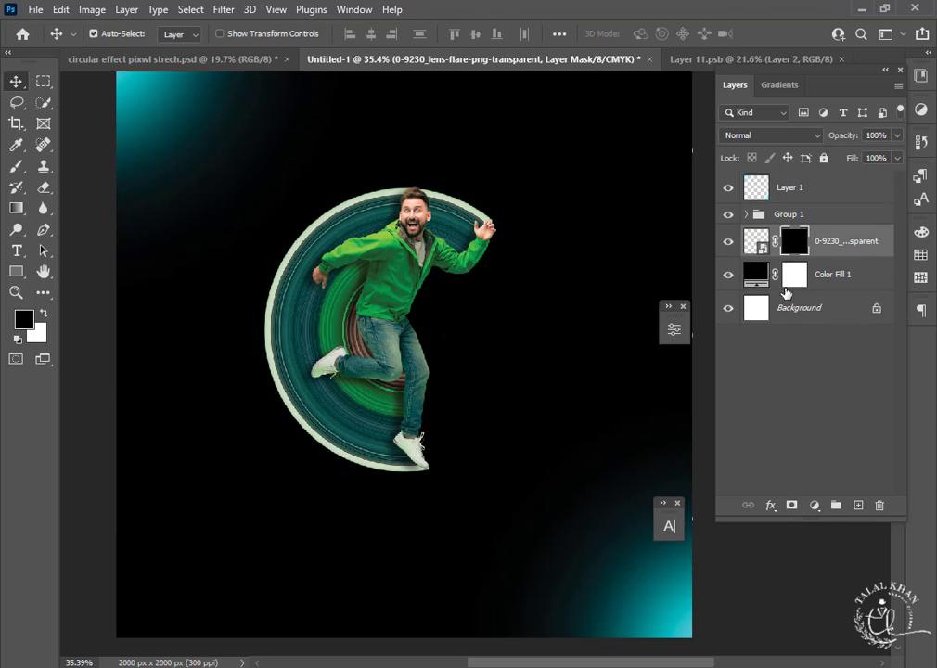
{"action": "left_click", "coordinate": [16, 167]}
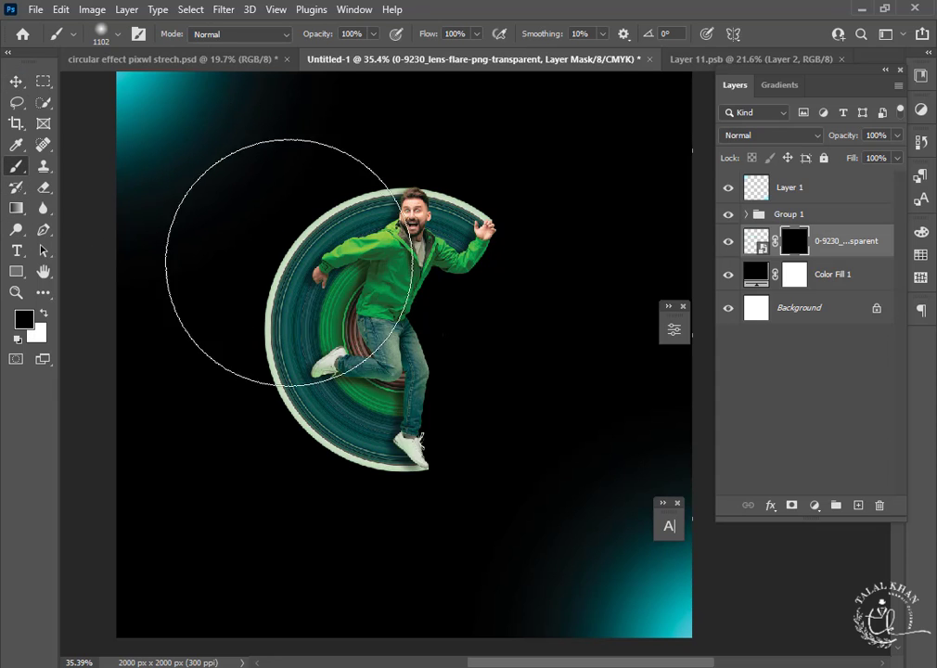
{"action": "key", "text": "bracketleft"}
{"action": "key", "text": "bracketleft"}
{"action": "key", "text": "bracketleft"}
{"action": "key", "text": "bracketleft"}
{"action": "key", "text": "bracketleft"}
{"action": "key", "text": "bracketleft"}
{"action": "key", "text": "bracketleft"}
{"action": "key", "text": "bracketleft"}
{"action": "key", "text": "bracketleft"}
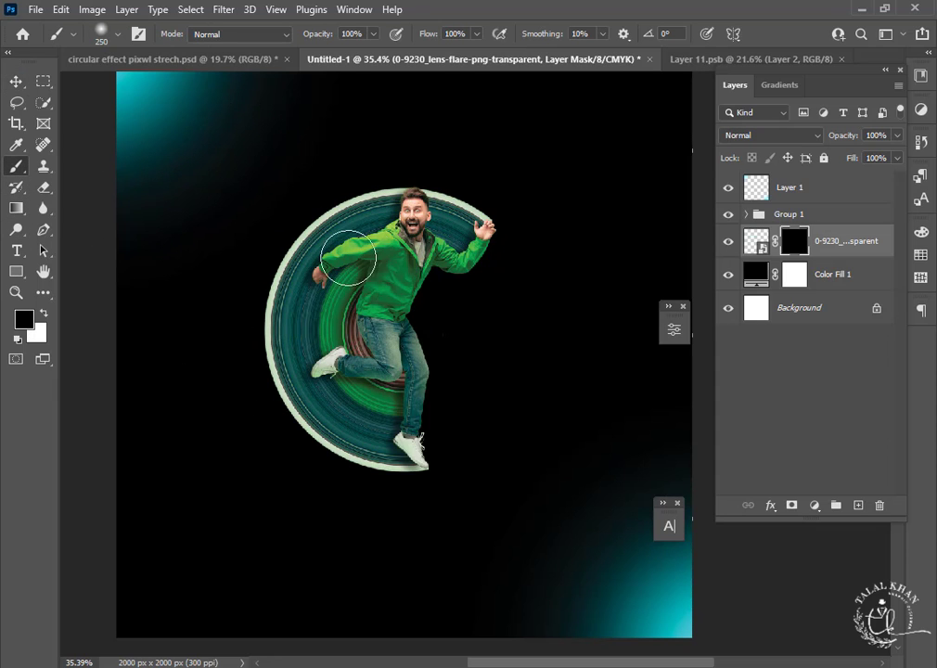
{"action": "mouse_move", "coordinate": [271, 276]}
{"action": "left_mouse_down"}
{"action": "mouse_move", "coordinate": [346, 232]}
{"action": "mouse_move", "coordinate": [376, 228]}
{"action": "left_mouse_up"}
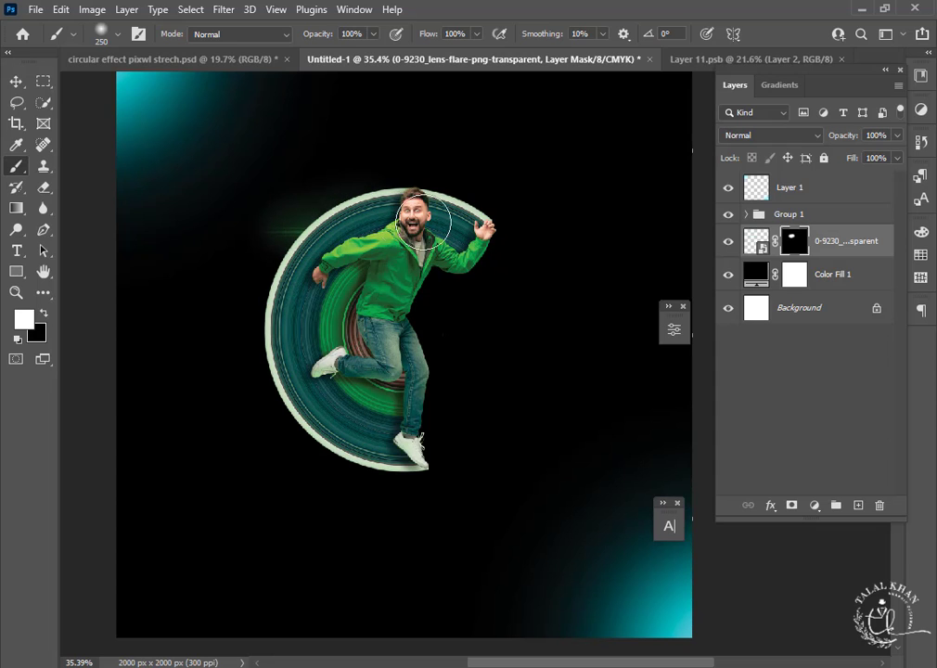
{"action": "key", "text": "v"}
{"action": "scroll", "coordinate": [244, 332], "scroll_direction": "down", "scroll_amount": 3}
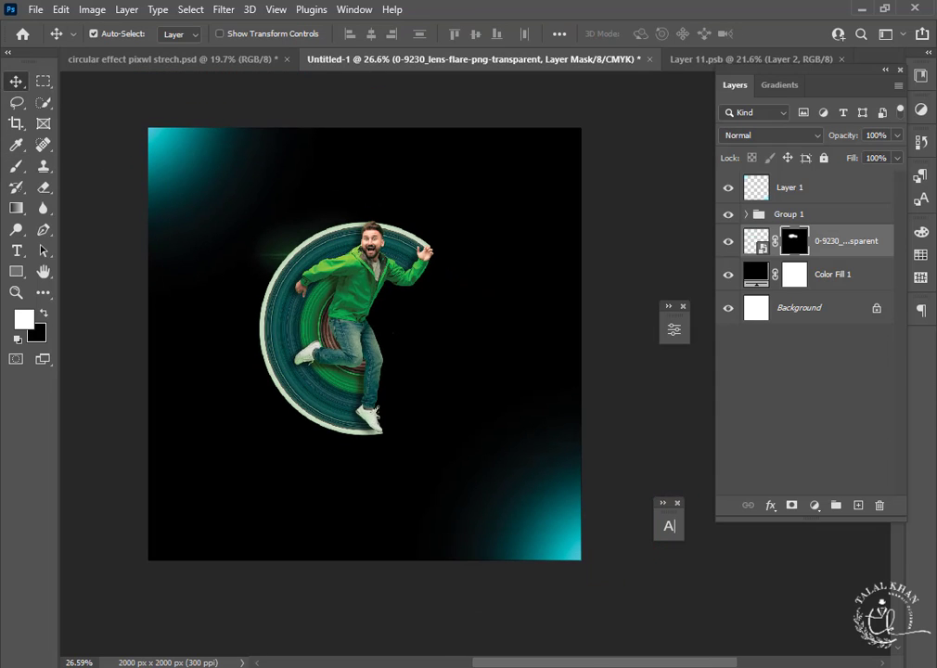
Place the wallpaperflare.com_wallpaper image into the composition, scale it down and shift it over the man's torso and legs.
{"action": "key", "text": "alt+Tab"}
{"action": "left_click_drag", "start_coordinate": [182, 171], "coordinate": [320, 358]}
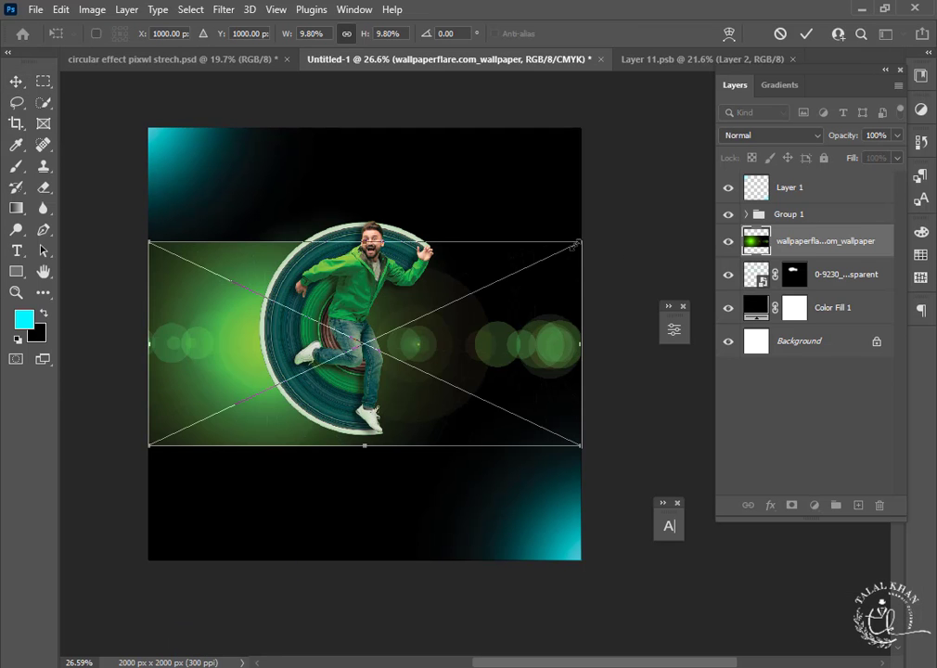
{"action": "left_click_drag", "start_coordinate": [577, 244], "coordinate": [515, 249]}
{"action": "left_click_drag", "start_coordinate": [330, 304], "coordinate": [408, 324]}
Move the wallpaperflare.com_wallpaper layer into Group 1 above model 1, scale it to 5.59% and add a black mask.
{"action": "left_click_drag", "start_coordinate": [840, 247], "coordinate": [837, 212]}
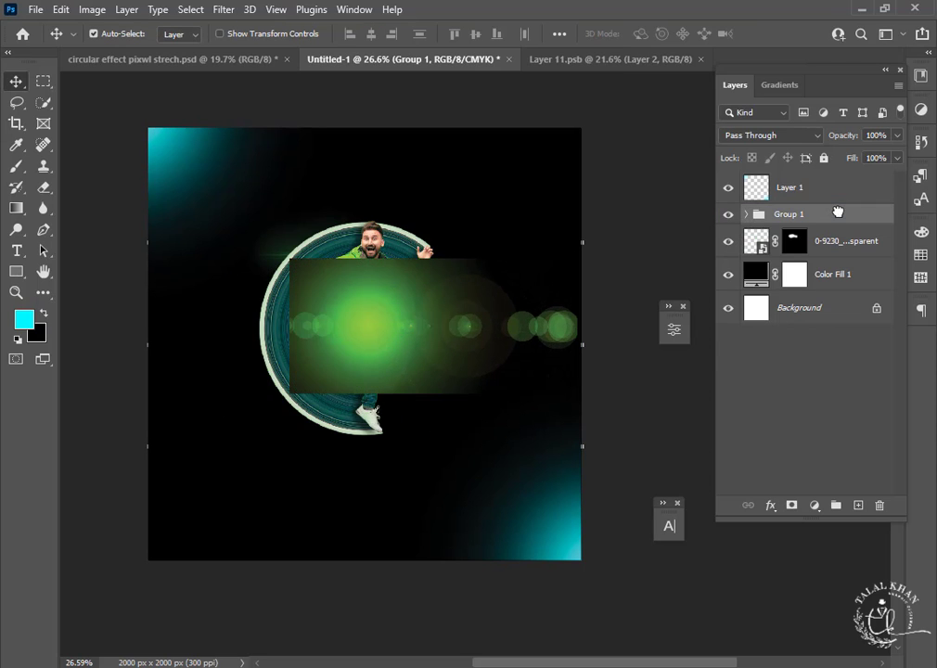
{"action": "left_click_drag", "start_coordinate": [382, 339], "coordinate": [395, 340]}
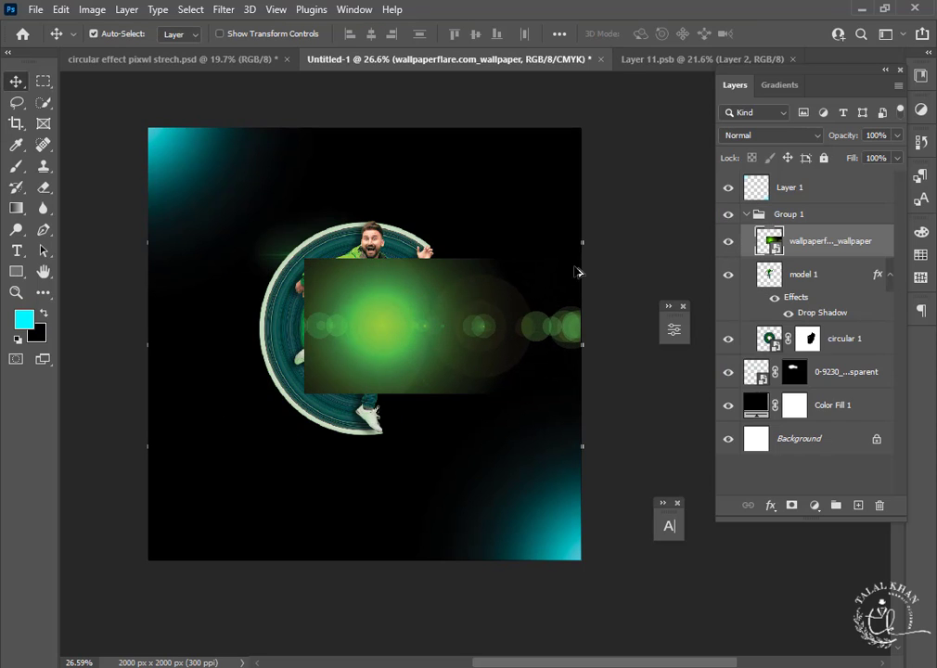
{"action": "key", "text": "ctrl+t"}
{"action": "scroll", "coordinate": [532, 331], "scroll_direction": "down", "scroll_amount": 1}
{"action": "left_click_drag", "start_coordinate": [588, 265], "coordinate": [569, 275]}
{"action": "scroll", "coordinate": [445, 358], "scroll_direction": "up", "scroll_amount": 2}
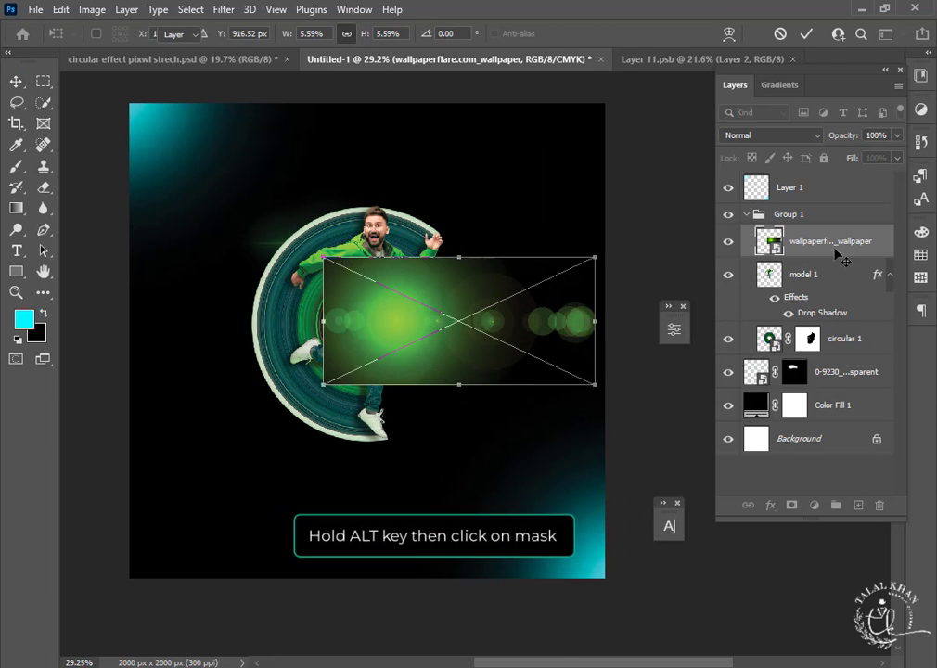
{"action": "key", "text": "Return"}
{"action": "left_click", "coordinate": [792, 507], "text": "alt"}
{"action": "scroll", "coordinate": [434, 362], "scroll_direction": "up", "scroll_amount": 2}
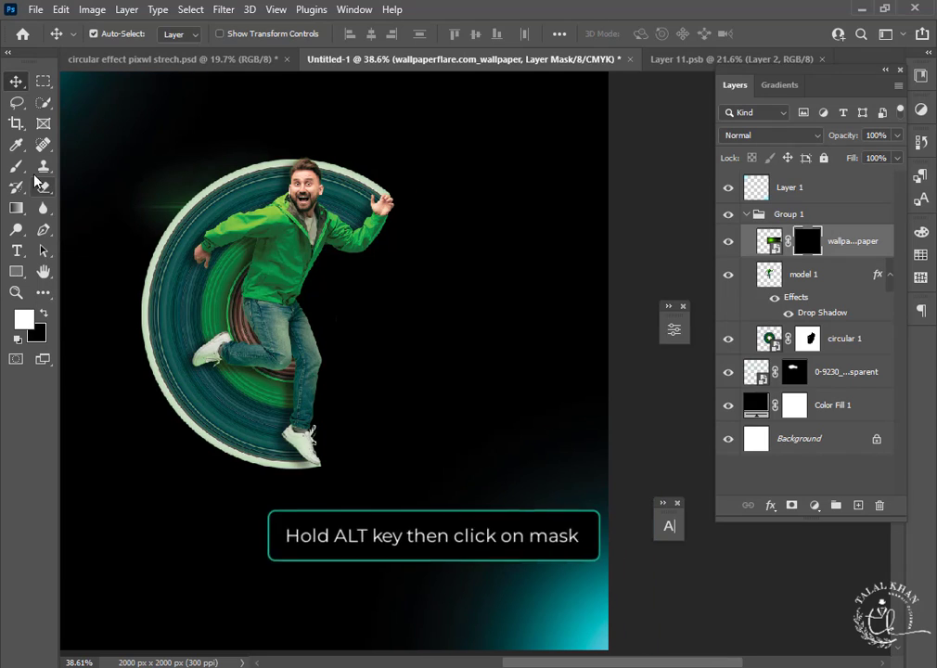
{"action": "key", "text": "b"}
{"action": "left_click_drag", "start_coordinate": [381, 318], "coordinate": [329, 316]}
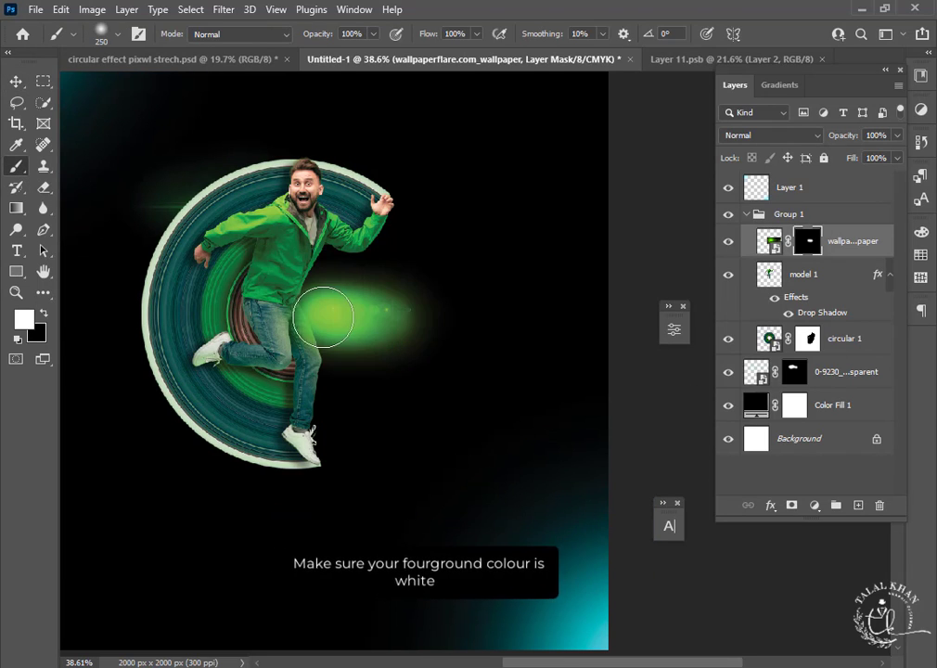
{"action": "key", "text": "ctrl+z"}
Reveal the green flare across the ring's open side on the mask with a 417 px white brush at 40% opacity, 61% flow.
{"action": "left_click_drag", "start_coordinate": [373, 33], "coordinate": [336, 59]}
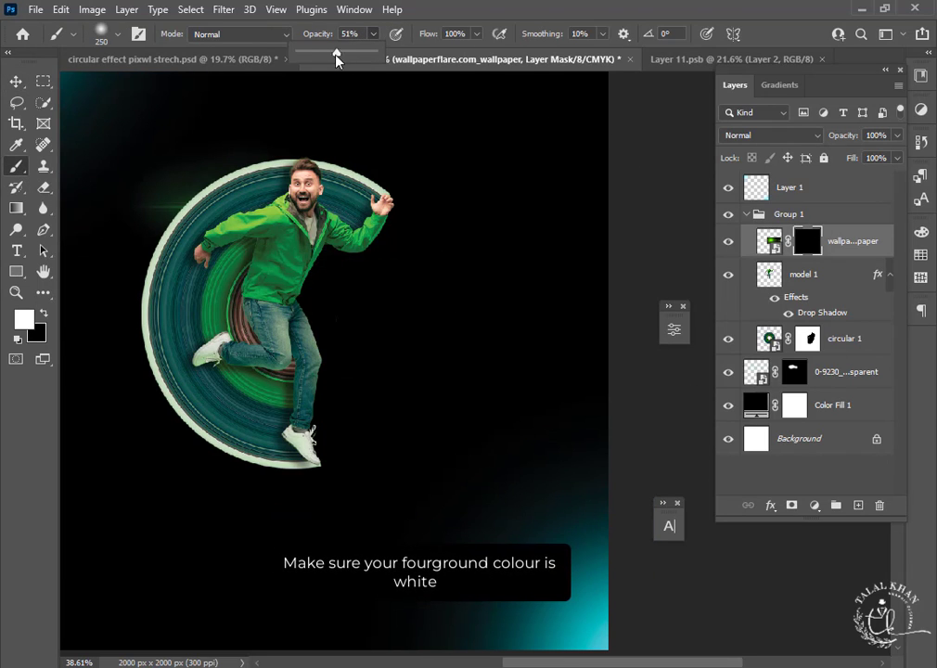
{"action": "left_click", "coordinate": [476, 34]}
{"action": "left_click_drag", "start_coordinate": [451, 56], "coordinate": [448, 56]}
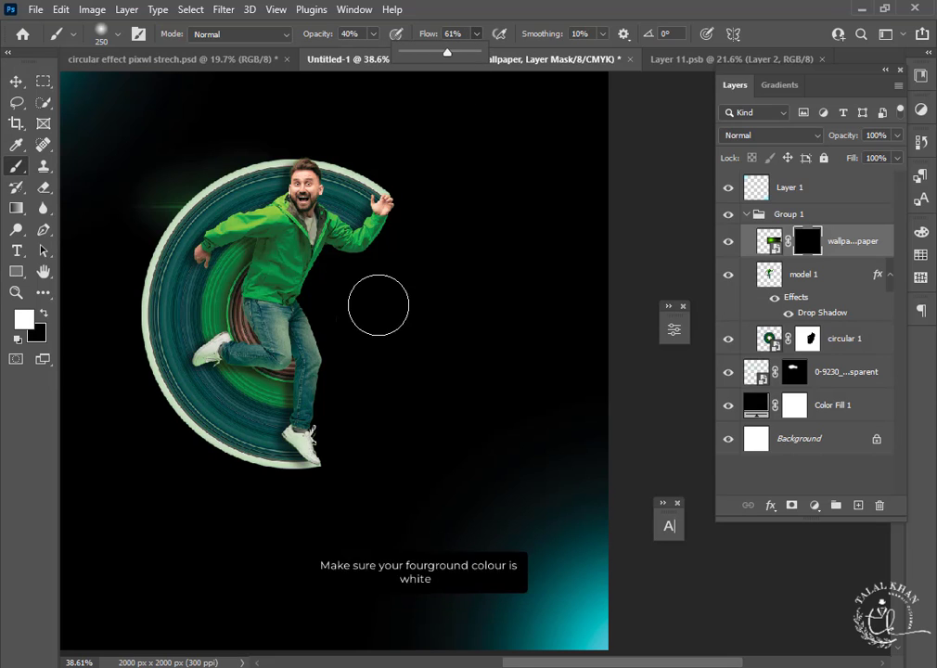
{"action": "left_click", "coordinate": [100, 33]}
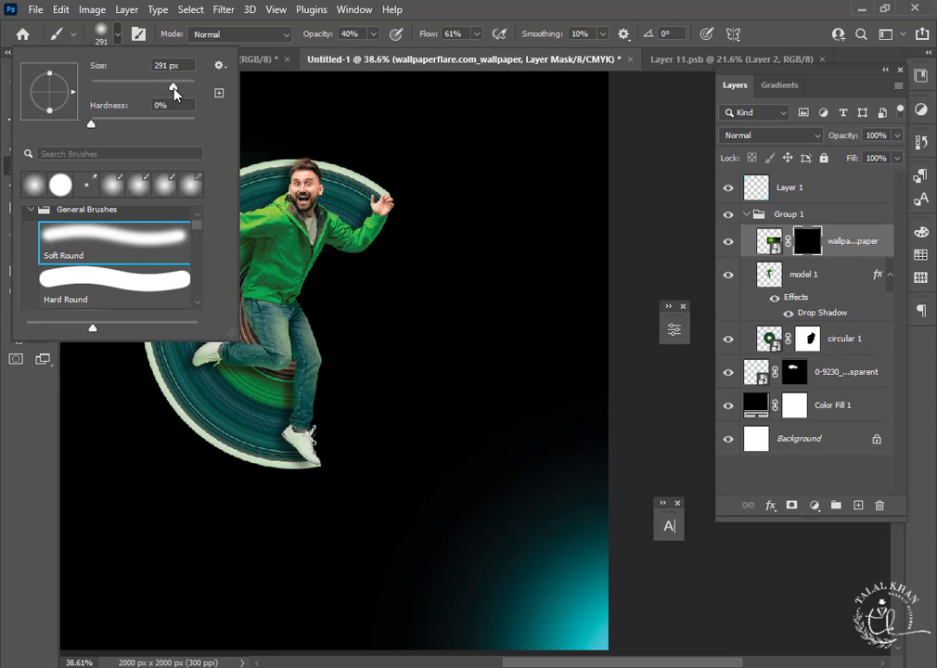
{"action": "left_click_drag", "start_coordinate": [173, 88], "coordinate": [181, 92]}
{"action": "left_click", "coordinate": [353, 324]}
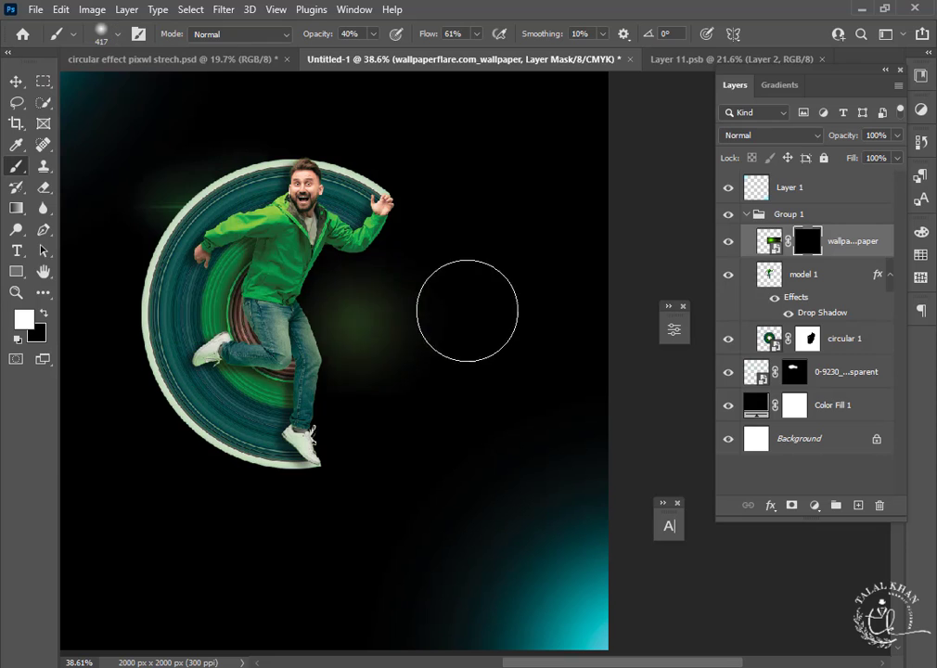
{"action": "left_click_drag", "start_coordinate": [467, 311], "coordinate": [655, 322]}
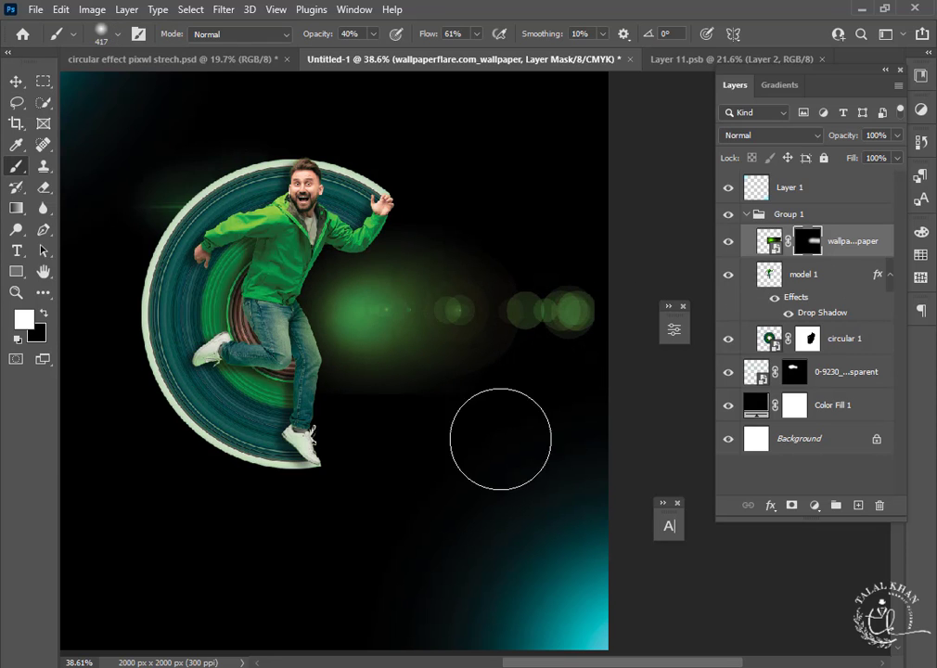
Lower the wallpaperflare.com_wallpaper layer's opacity to 41%.
{"action": "key", "text": "x"}
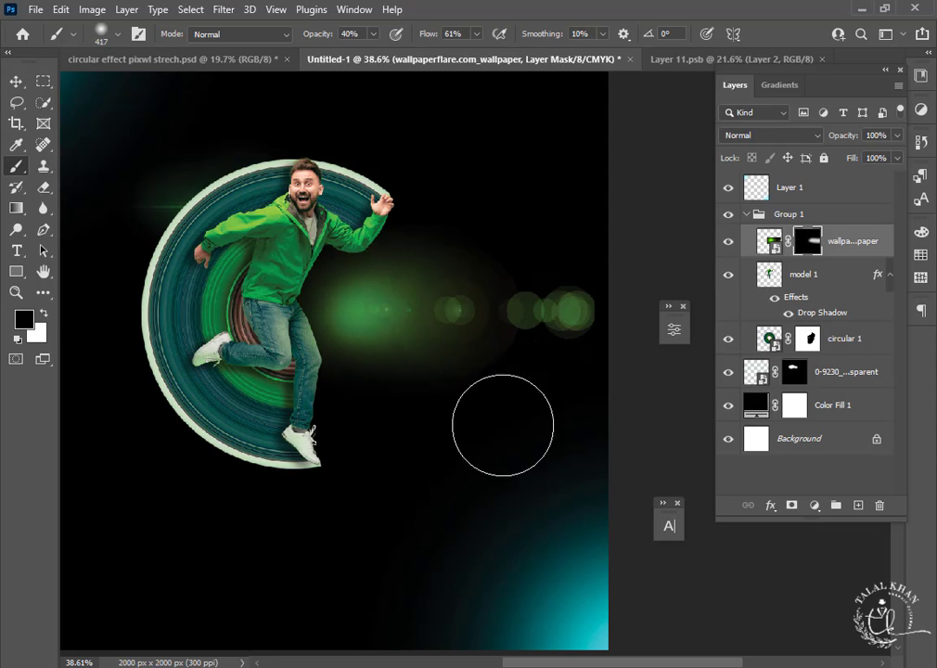
{"action": "scroll", "coordinate": [655, 340], "scroll_direction": "right", "scroll_amount": 3}
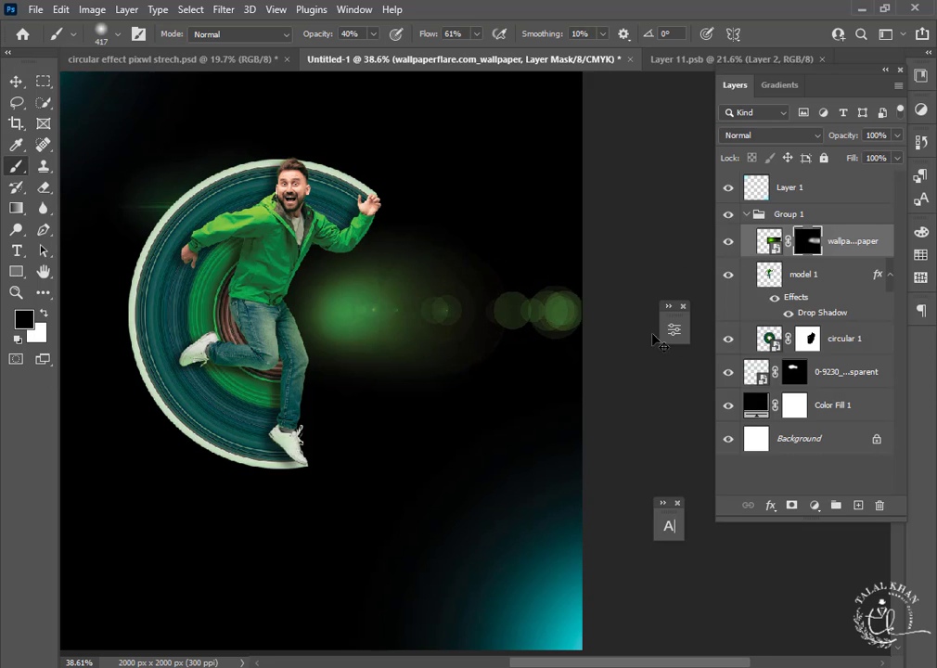
{"action": "left_click_drag", "start_coordinate": [818, 144], "coordinate": [690, 413]}
{"action": "scroll", "coordinate": [353, 297], "scroll_direction": "left", "scroll_amount": 3}
{"action": "left_click", "coordinate": [15, 81]}
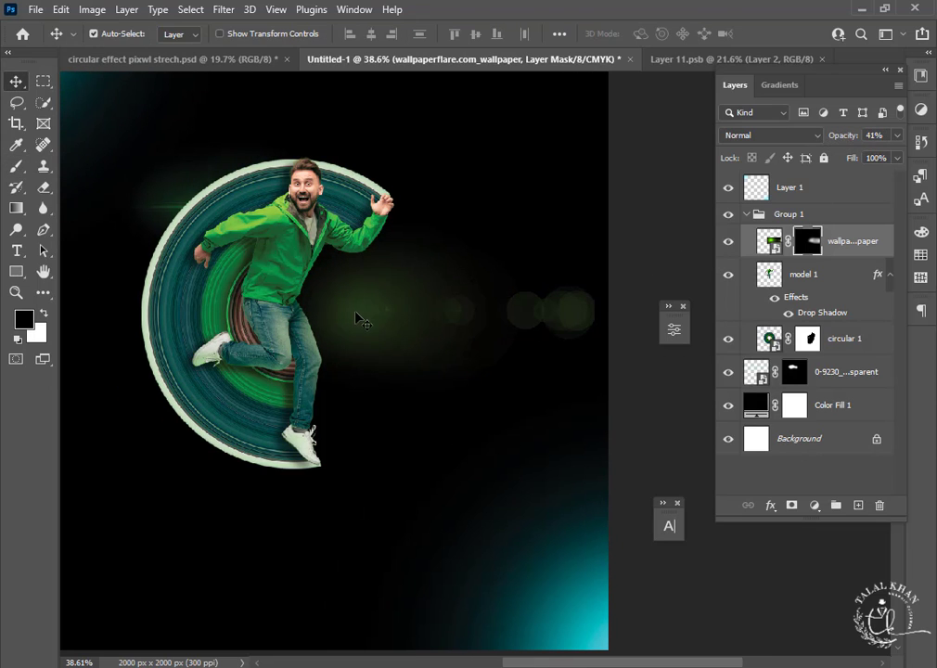
Paint white on the flare's mask over the man's waist and legs, and nudge the flare slightly to the right.
{"action": "key", "text": "b"}
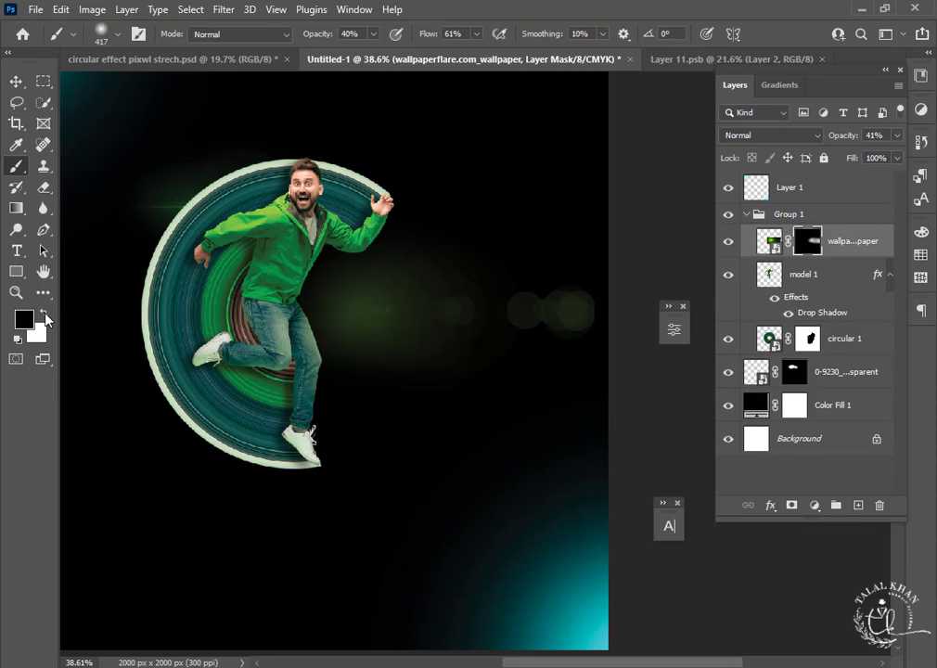
{"action": "left_click_drag", "start_coordinate": [278, 308], "coordinate": [304, 310]}
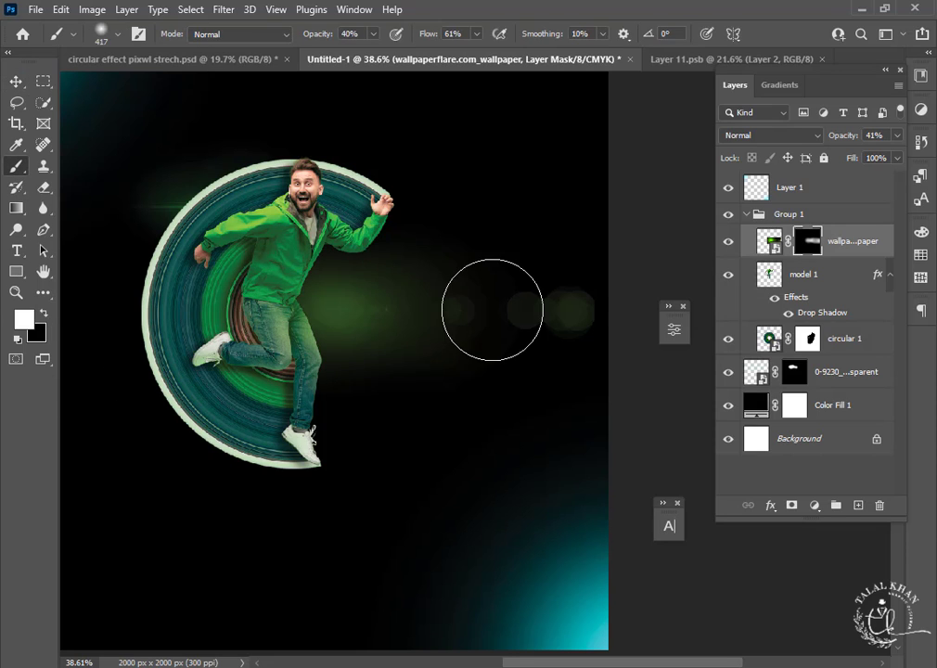
{"action": "left_click", "coordinate": [15, 82]}
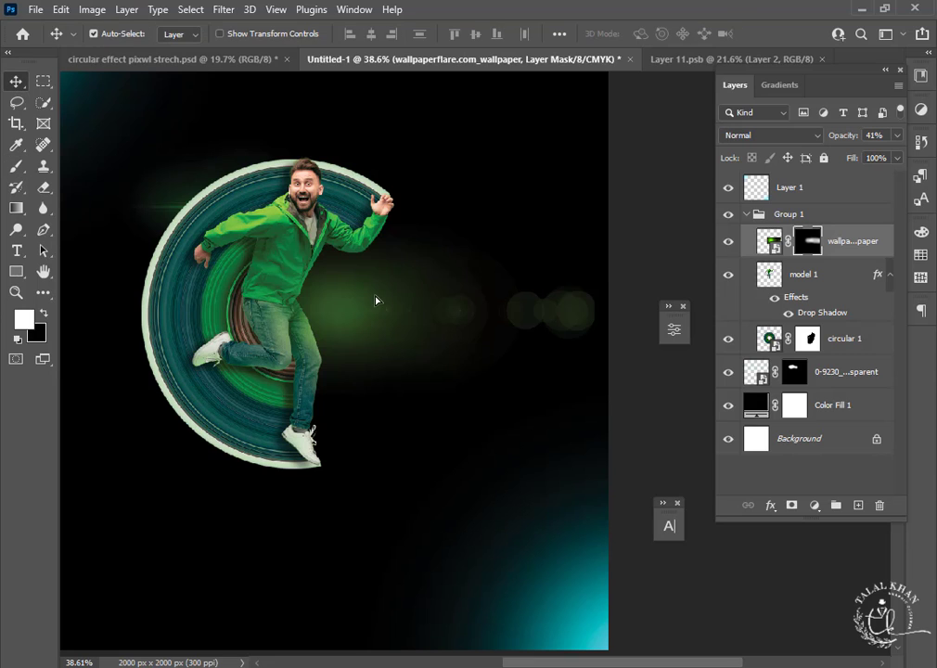
{"action": "left_click_drag", "start_coordinate": [377, 298], "coordinate": [388, 301]}
{"action": "scroll", "coordinate": [387, 301], "scroll_direction": "down", "scroll_amount": 1}
{"action": "scroll", "coordinate": [388, 302], "scroll_direction": "down", "scroll_amount": 1}
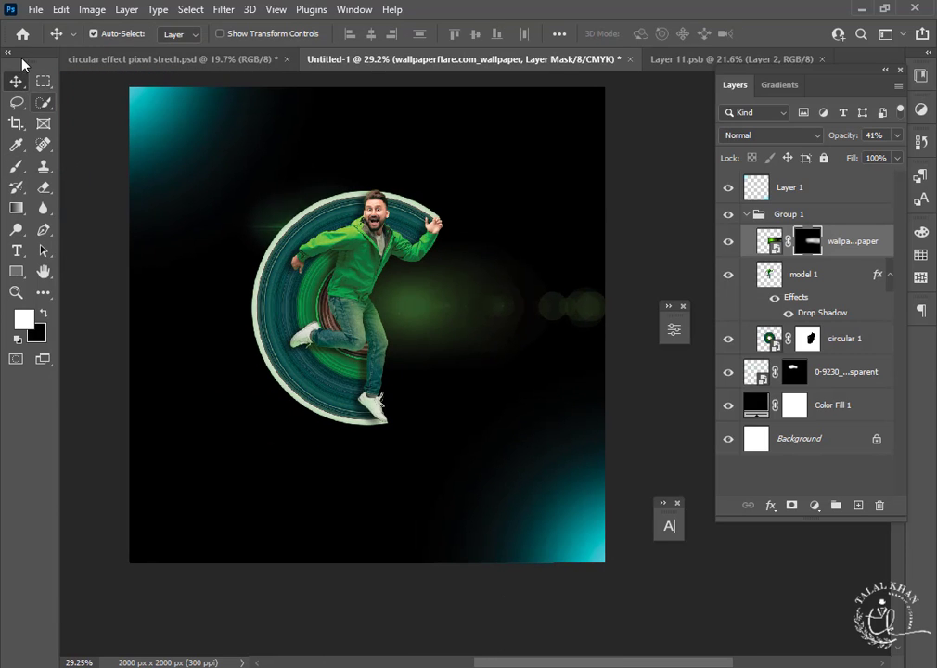
{"action": "scroll", "coordinate": [297, 334], "scroll_direction": "down", "scroll_amount": 2}
{"action": "scroll", "coordinate": [334, 355], "scroll_direction": "left", "scroll_amount": 1}
{"action": "scroll", "coordinate": [318, 417], "scroll_direction": "down", "scroll_amount": 2}
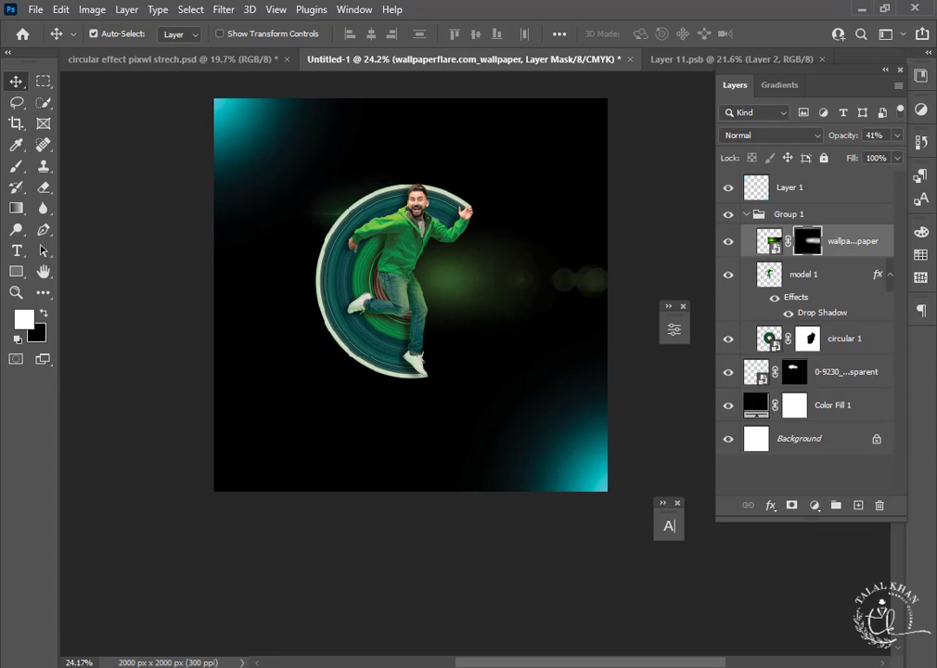
Copy the logo, icons and three text layers from circular effect pixwl strech.psd into Untitled-1 and position them around the man.
{"action": "left_click", "coordinate": [223, 60]}
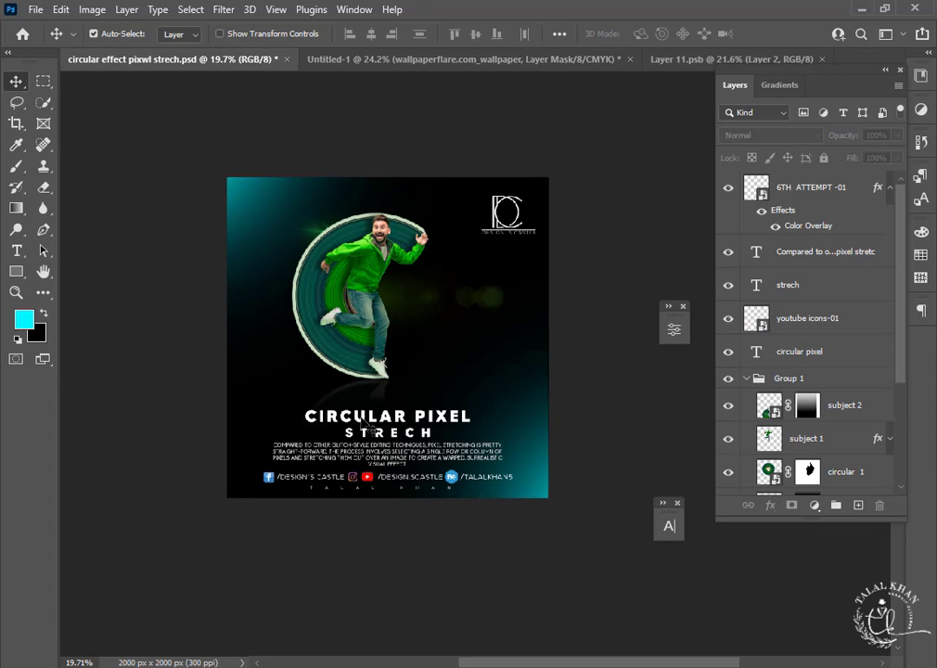
{"action": "left_click", "coordinate": [816, 350]}
{"action": "left_click", "coordinate": [806, 317]}
{"action": "left_click", "coordinate": [832, 189], "text": "shift"}
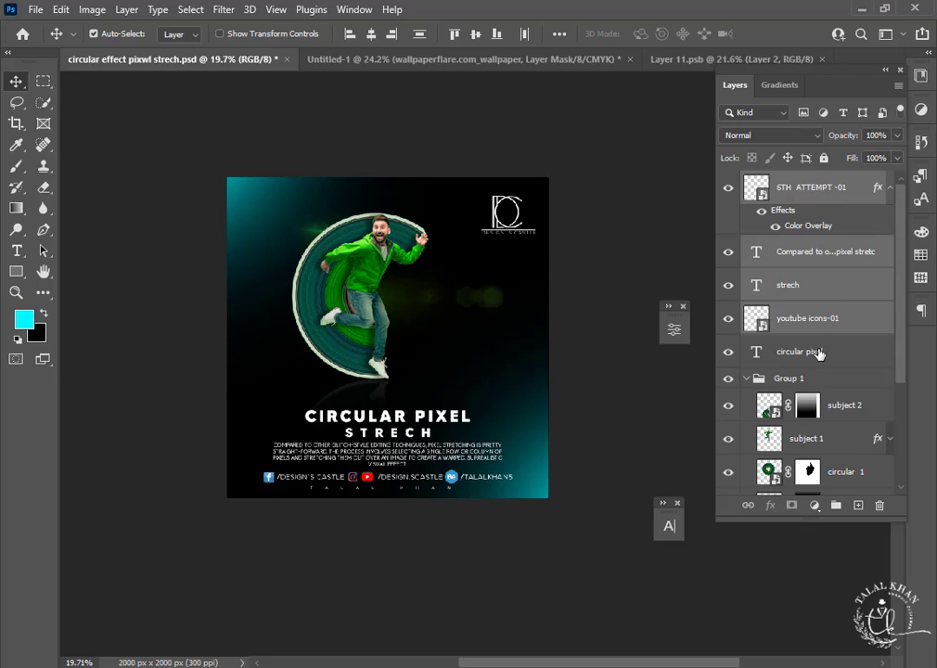
{"action": "left_click", "coordinate": [816, 352], "text": "shift"}
{"action": "left_click", "coordinate": [830, 189], "text": "shift"}
{"action": "left_click", "coordinate": [830, 352], "text": "ctrl"}
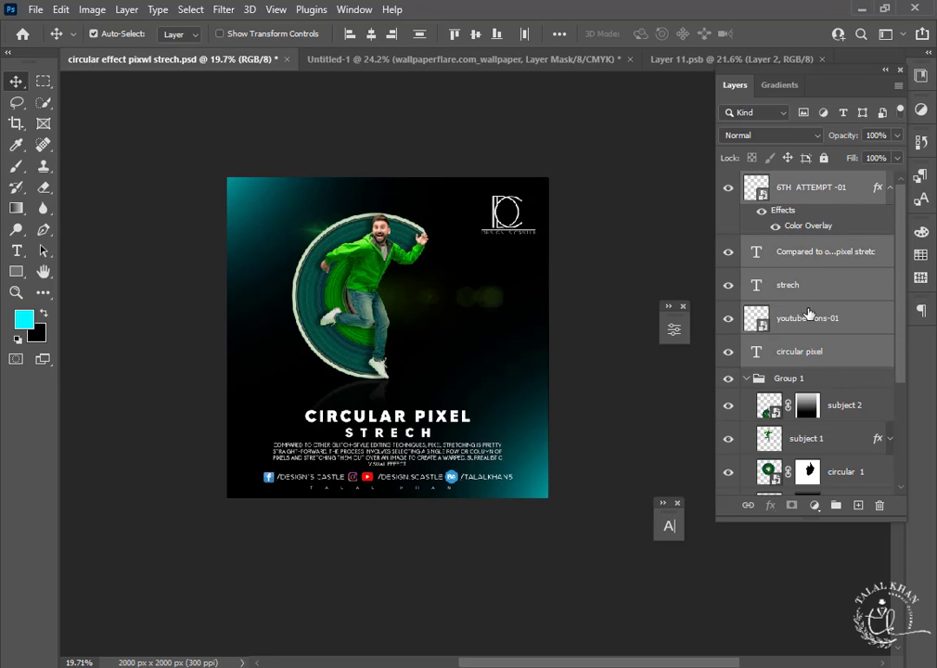
{"action": "left_click_drag", "start_coordinate": [798, 285], "coordinate": [428, 329]}
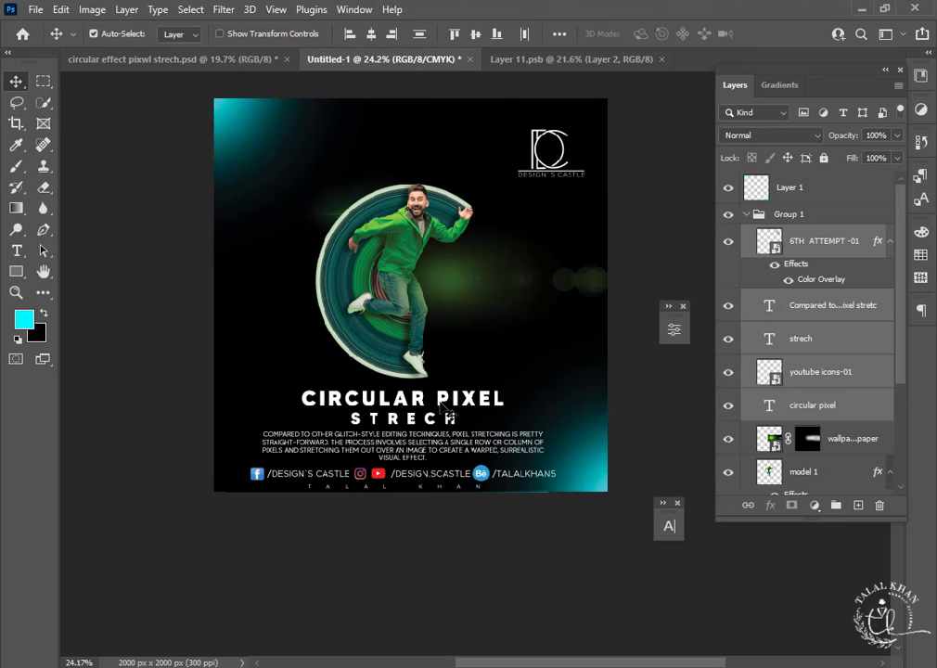
{"action": "mouse_move", "coordinate": [442, 411]}
{"action": "left_mouse_down"}
{"action": "mouse_move", "coordinate": [434, 417]}
{"action": "mouse_move", "coordinate": [454, 397]}
{"action": "mouse_move", "coordinate": [447, 405]}
{"action": "left_mouse_up"}
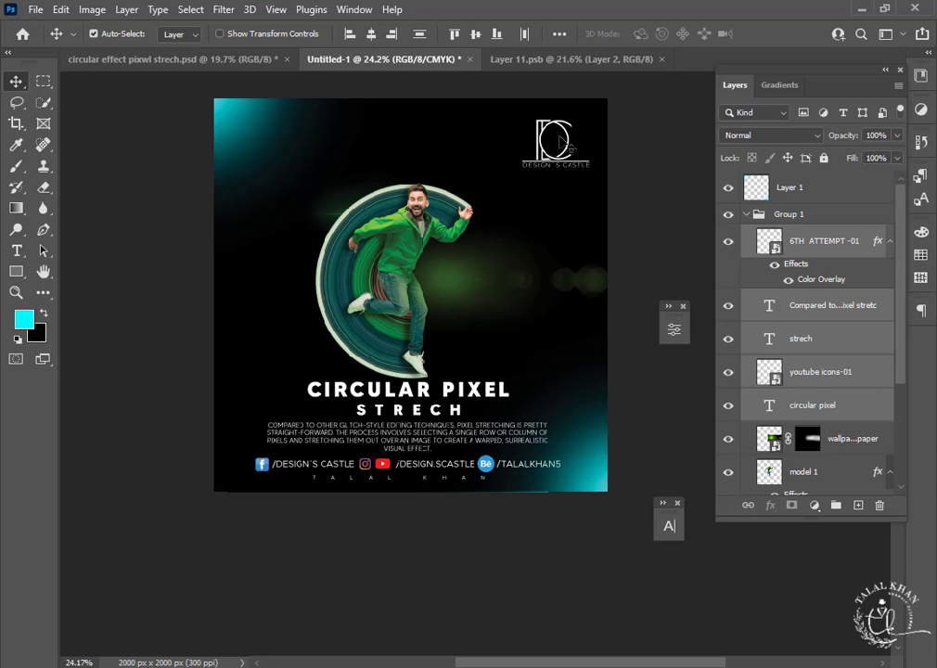
Shift the Design's Castle logo (6TH ATTEMPT -01) slightly higher in the poster's upper-right corner.
{"action": "left_click_drag", "start_coordinate": [557, 122], "coordinate": [557, 110]}
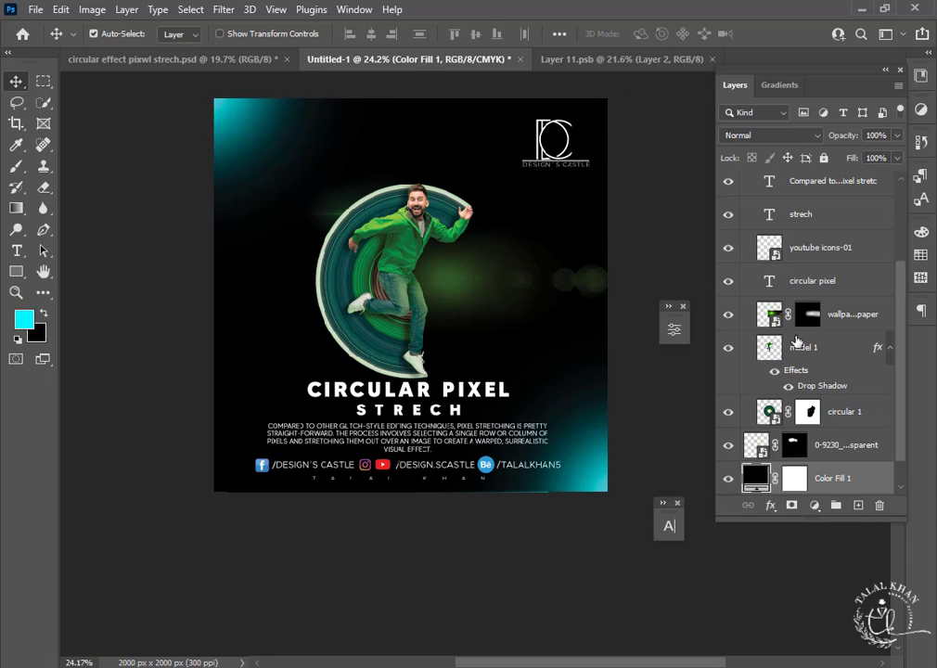
{"action": "scroll", "coordinate": [803, 335], "scroll_direction": "up", "scroll_amount": 3}
{"action": "scroll", "coordinate": [795, 360], "scroll_direction": "down", "scroll_amount": 4}
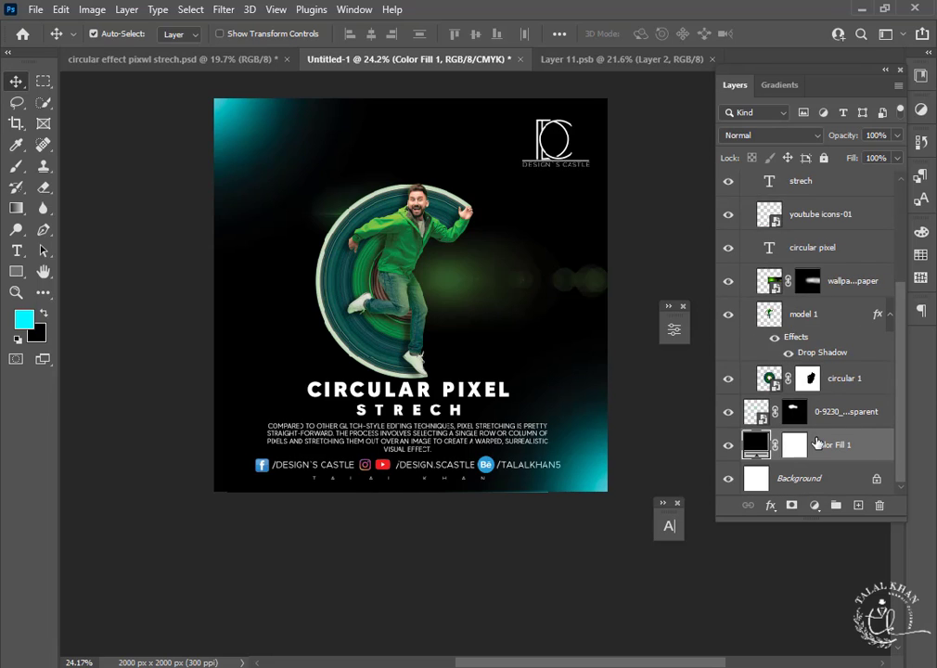
{"action": "scroll", "coordinate": [645, 305], "scroll_direction": "up", "scroll_amount": 2}
{"action": "scroll", "coordinate": [807, 293], "scroll_direction": "up", "scroll_amount": 3}
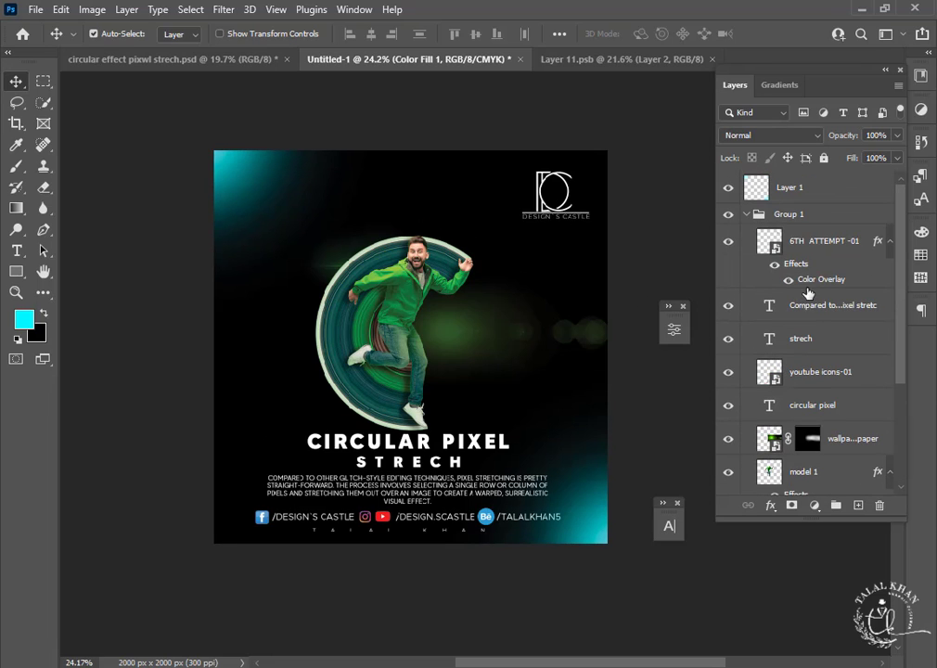
{"action": "left_click", "coordinate": [823, 249]}
{"action": "left_click_drag", "start_coordinate": [576, 246], "coordinate": [580, 237]}
Respace the title, subtitle, paragraph and social icons row below the man by moving them further down.
{"action": "scroll", "coordinate": [441, 464], "scroll_direction": "up", "scroll_amount": 4}
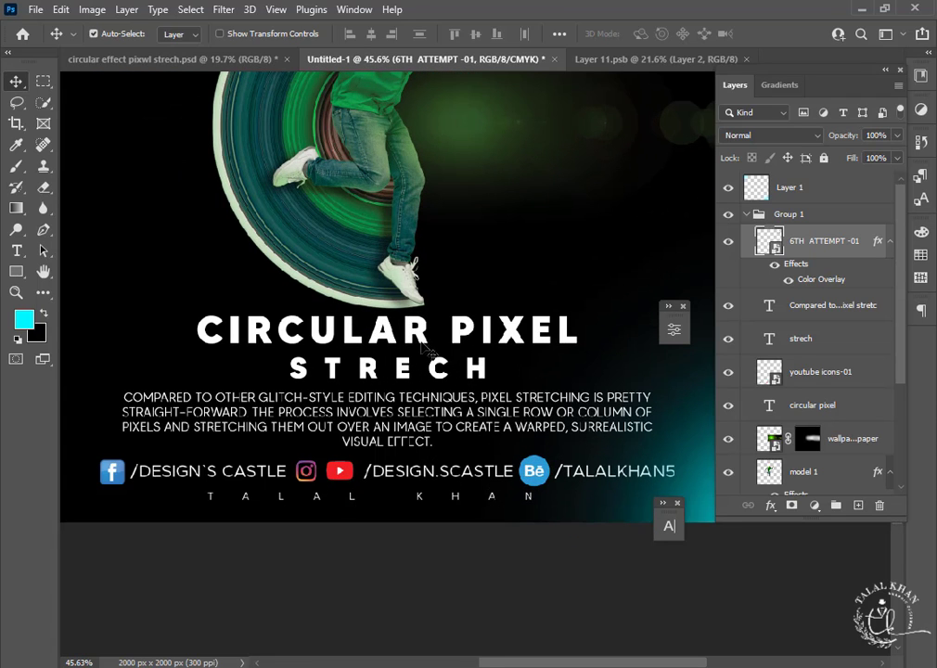
{"action": "left_click", "coordinate": [428, 341]}
{"action": "left_click_drag", "start_coordinate": [419, 334], "coordinate": [400, 373]}
{"action": "left_click_drag", "start_coordinate": [399, 471], "coordinate": [400, 482]}
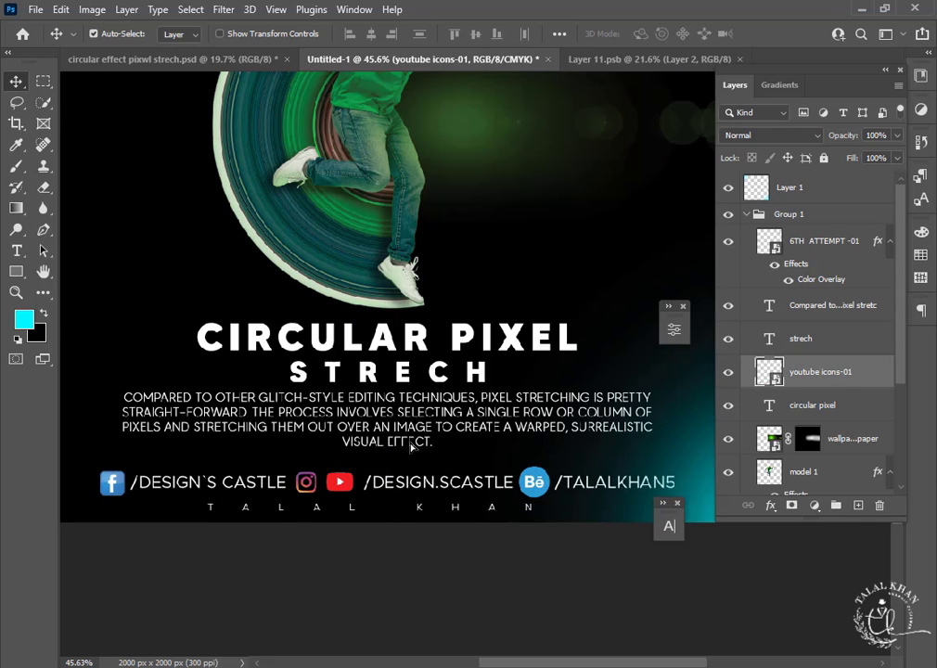
{"action": "mouse_move", "coordinate": [408, 410]}
{"action": "left_mouse_down"}
{"action": "mouse_move", "coordinate": [408, 419]}
{"action": "mouse_move", "coordinate": [404, 388]}
{"action": "left_mouse_up"}
{"action": "left_click_drag", "start_coordinate": [392, 347], "coordinate": [391, 353]}
{"action": "scroll", "coordinate": [432, 350], "scroll_direction": "down", "scroll_amount": 7}
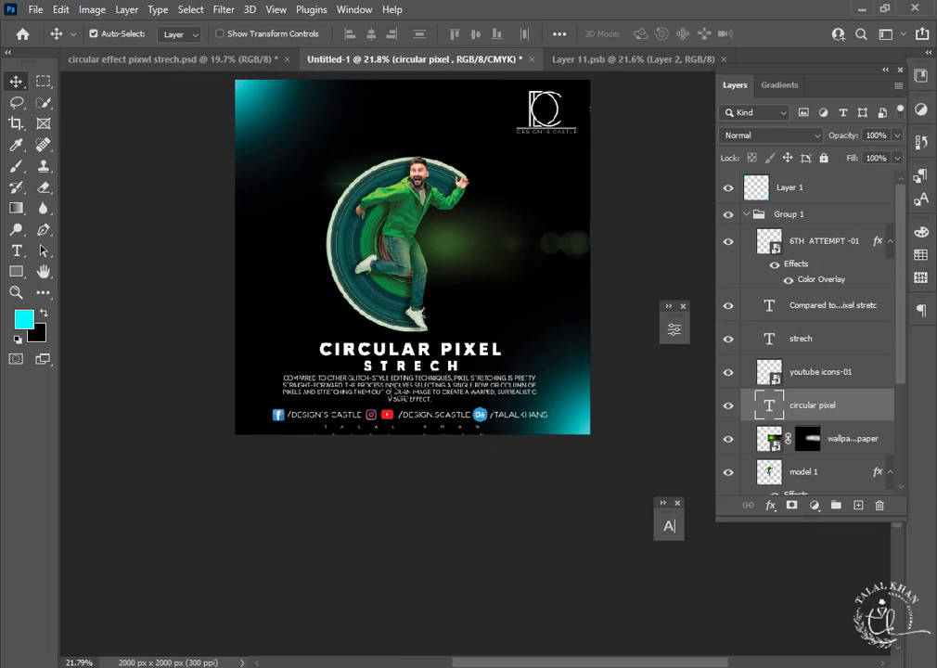
{"action": "scroll", "coordinate": [445, 360], "scroll_direction": "up", "scroll_amount": 2}
{"action": "scroll", "coordinate": [461, 369], "scroll_direction": "left", "scroll_amount": 2}
{"action": "scroll", "coordinate": [461, 369], "scroll_direction": "right", "scroll_amount": 1}
{"action": "scroll", "coordinate": [461, 373], "scroll_direction": "up", "scroll_amount": 2}
{"action": "scroll", "coordinate": [398, 436], "scroll_direction": "up", "scroll_amount": 2}
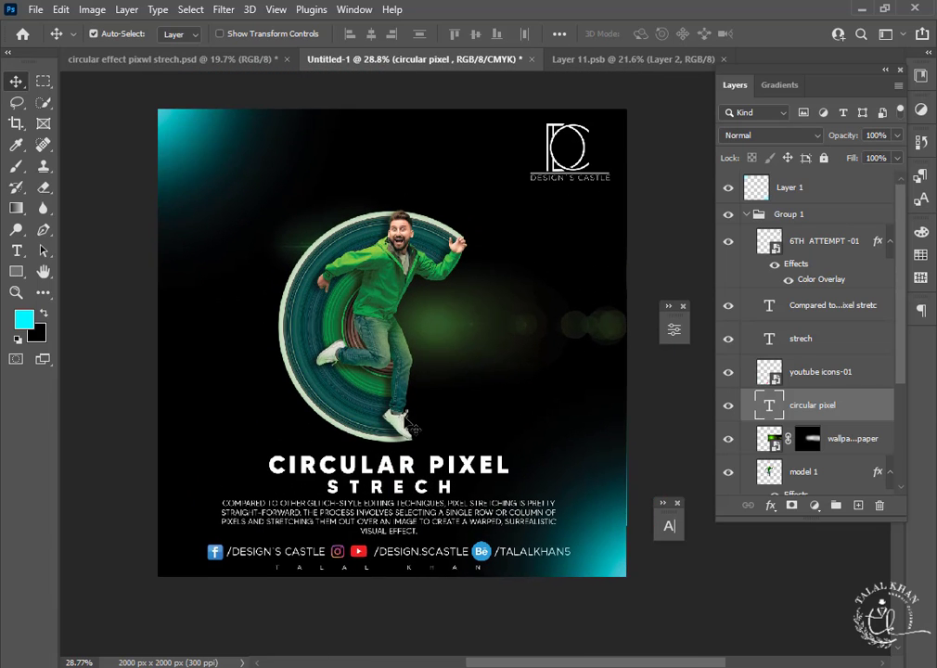
Align the logo, social icons and the three text layers by their horizontal centres.
{"action": "left_click", "coordinate": [832, 371]}
{"action": "left_click", "coordinate": [830, 337], "text": "ctrl"}
{"action": "left_click", "coordinate": [828, 305], "text": "ctrl"}
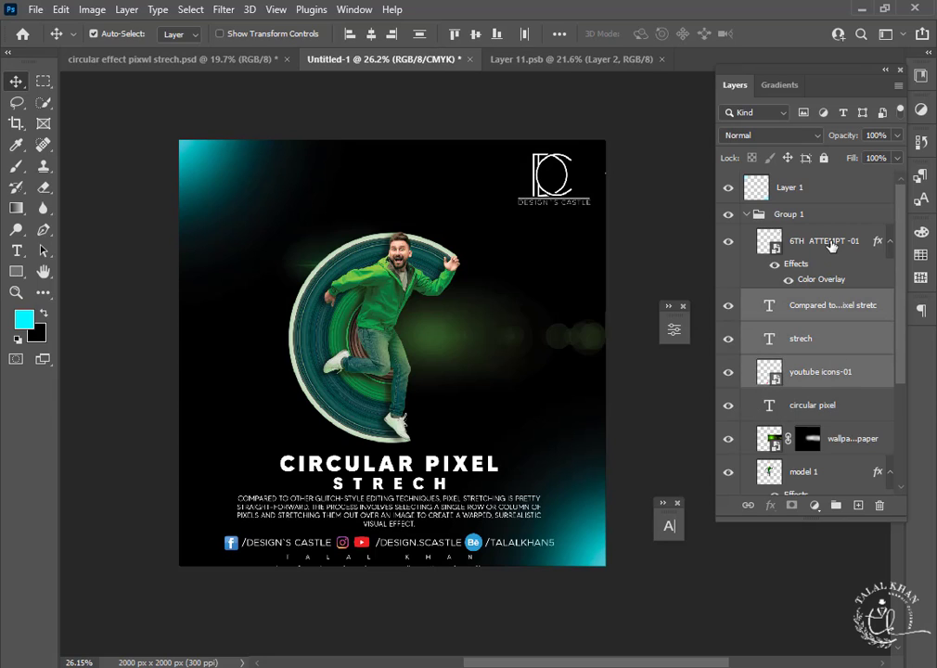
{"action": "left_click", "coordinate": [821, 242], "text": "ctrl"}
{"action": "left_click", "coordinate": [829, 405], "text": "shift"}
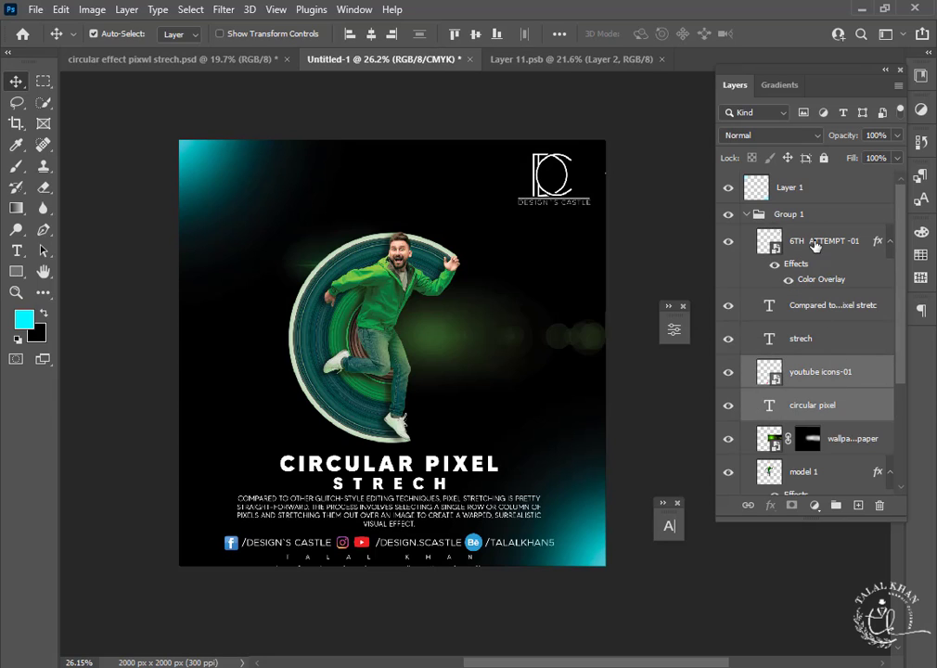
{"action": "left_click", "coordinate": [815, 244], "text": "shift"}
{"action": "left_click", "coordinate": [834, 406], "text": "ctrl"}
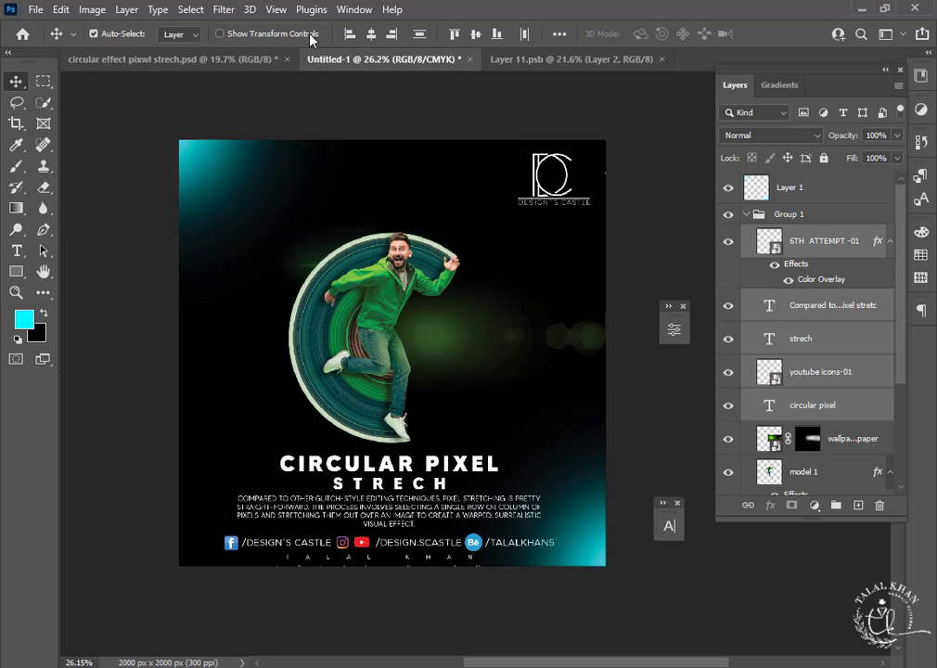
{"action": "left_click", "coordinate": [369, 41]}
Move only the Design's Castle logo back to the poster's upper-right corner.
{"action": "scroll", "coordinate": [456, 464], "scroll_direction": "up", "scroll_amount": 2}
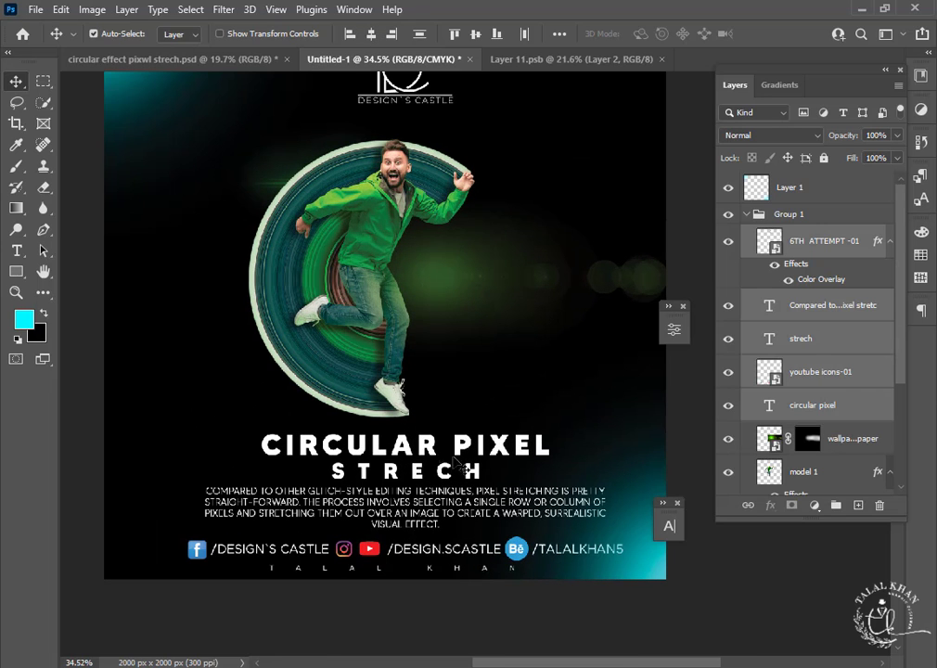
{"action": "scroll", "coordinate": [408, 443], "scroll_direction": "up", "scroll_amount": 2}
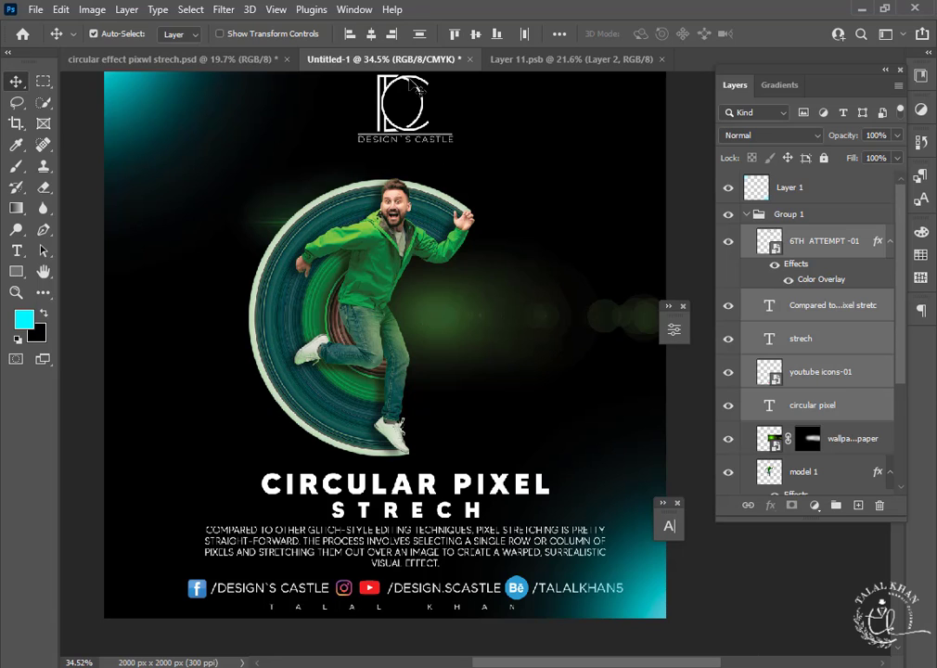
{"action": "left_click_drag", "start_coordinate": [420, 86], "coordinate": [654, 182]}
{"action": "key", "text": "ctrl+z"}
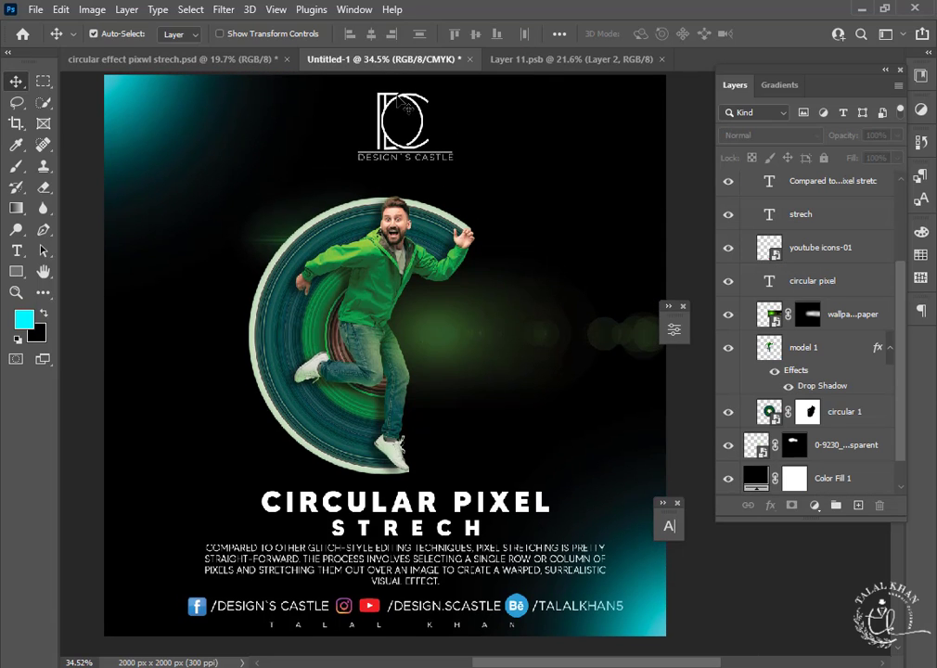
{"action": "left_click_drag", "start_coordinate": [401, 109], "coordinate": [586, 100]}
{"action": "scroll", "coordinate": [532, 270], "scroll_direction": "down", "scroll_amount": 3}
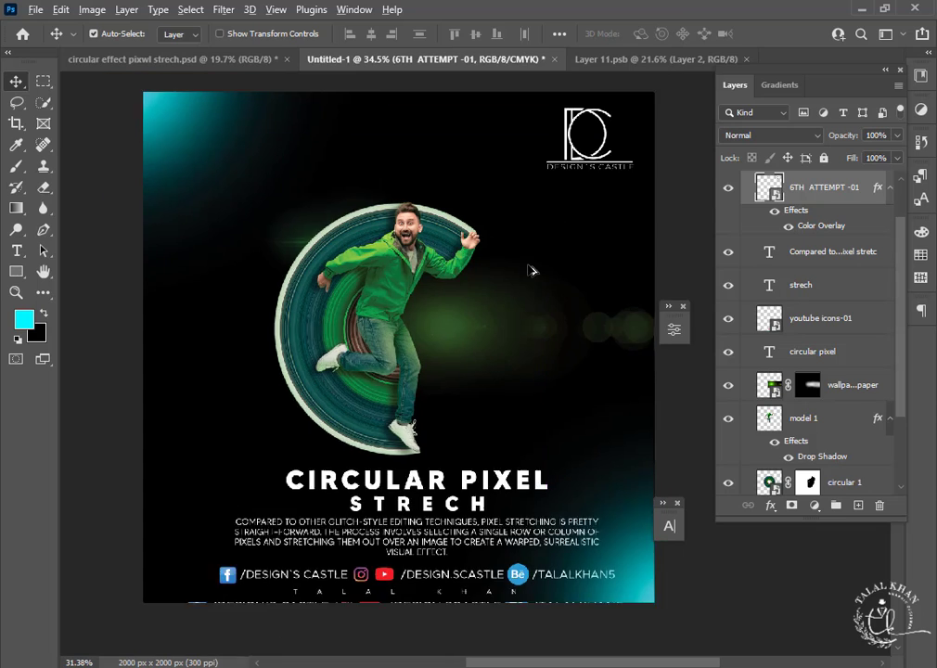
{"action": "scroll", "coordinate": [432, 473], "scroll_direction": "up", "scroll_amount": 3}
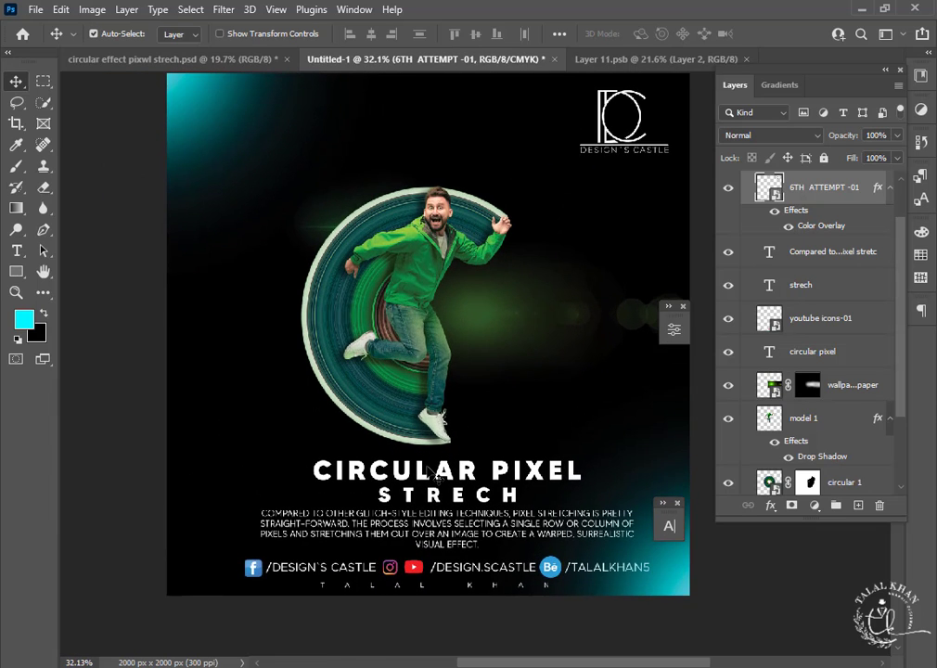
{"action": "scroll", "coordinate": [432, 473], "scroll_direction": "down", "scroll_amount": 2}
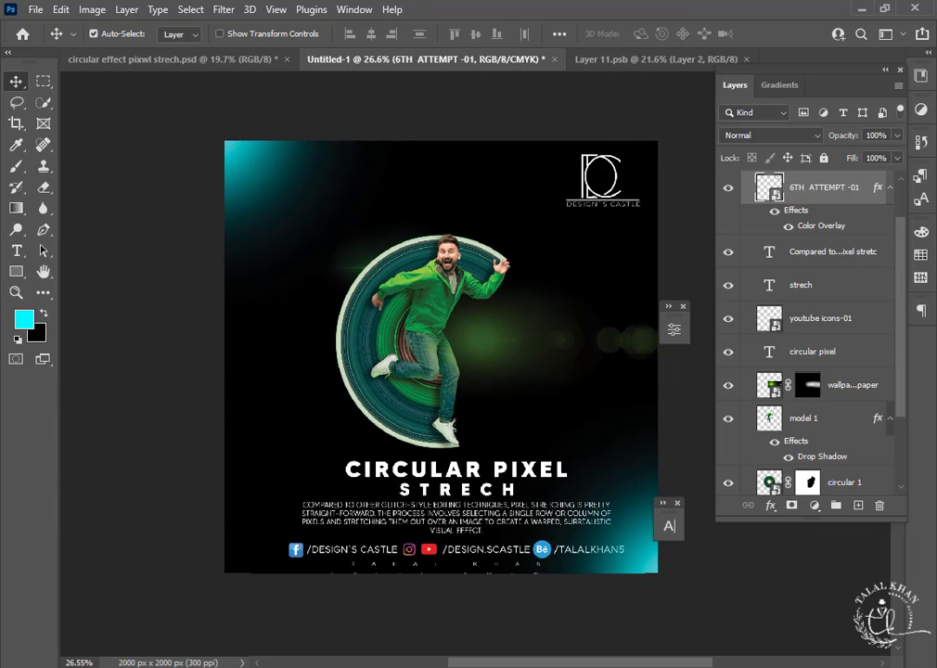